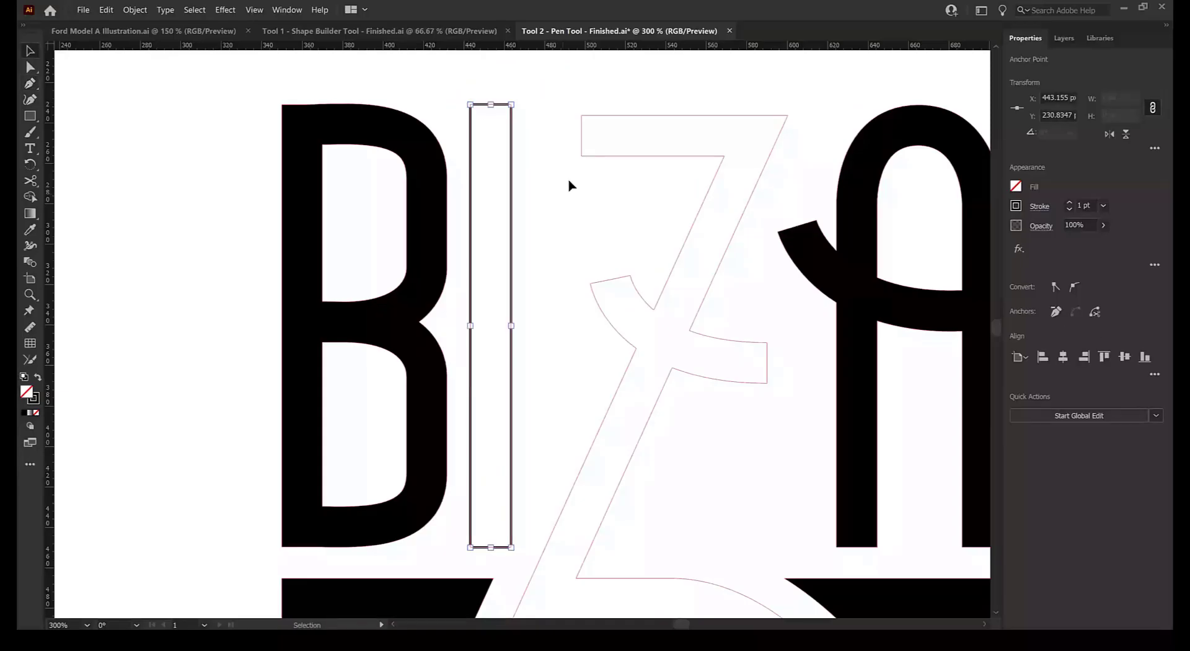
Trace the Z's outline with corner and curve anchors on the Working Layer.
{"action": "left_click", "coordinate": [1063, 42]}
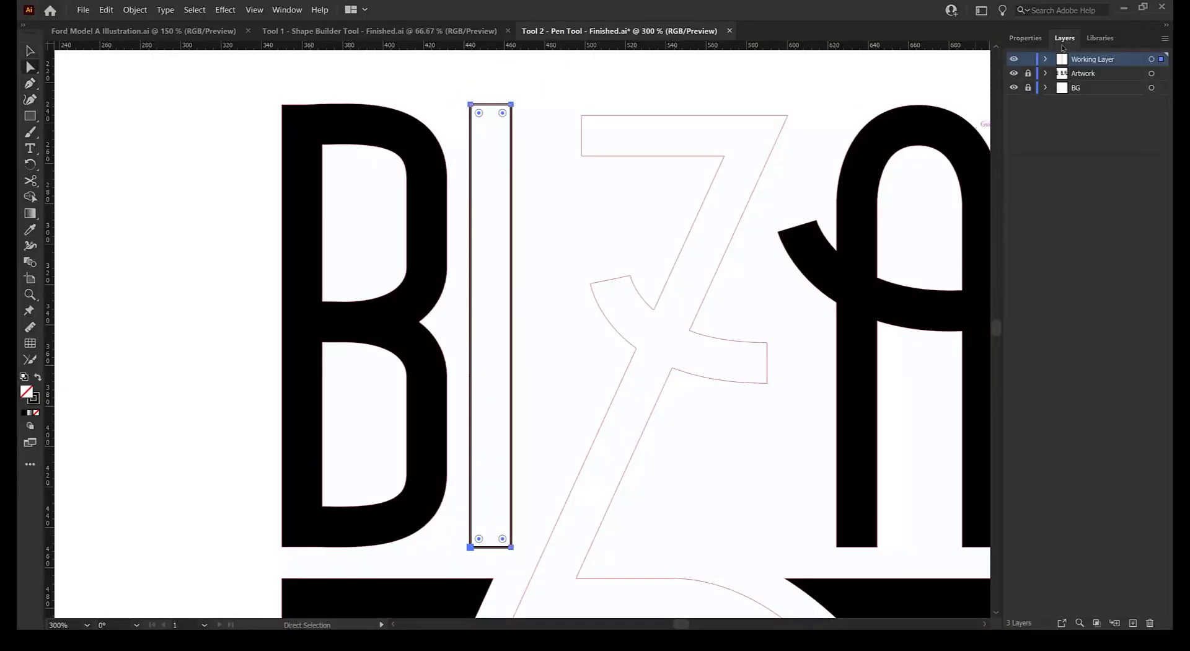
{"action": "left_click", "coordinate": [30, 83]}
{"action": "left_click", "coordinate": [582, 116]}
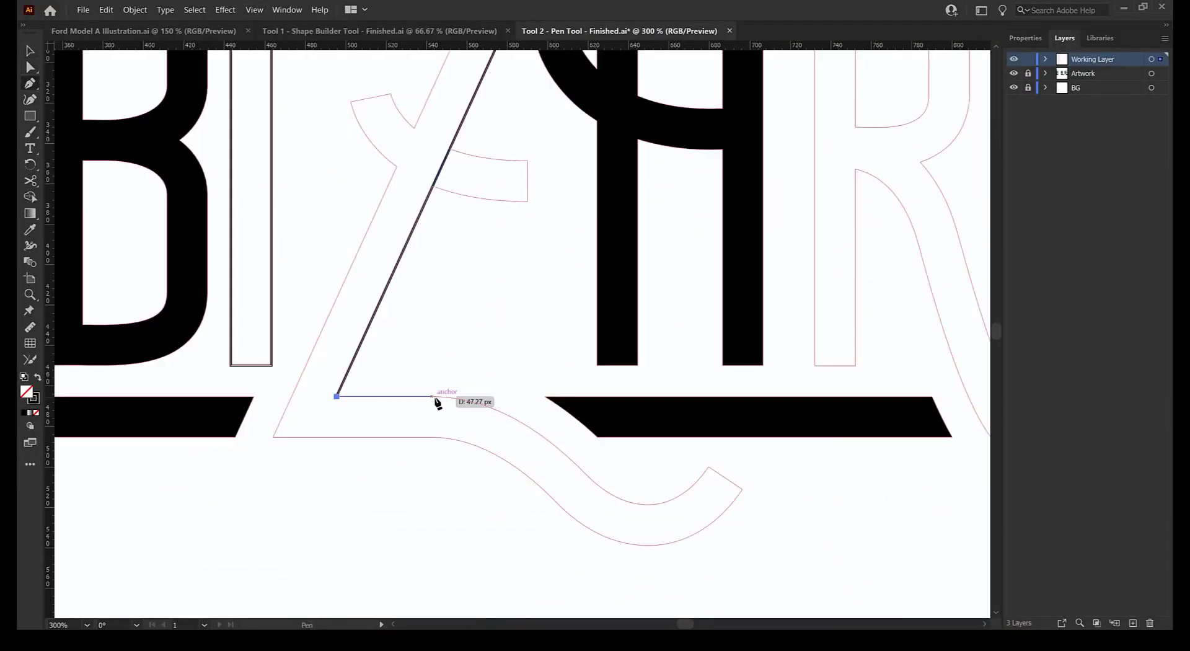
{"action": "left_click_drag", "start_coordinate": [434, 397], "coordinate": [523, 407]}
{"action": "left_click_drag", "start_coordinate": [647, 503], "coordinate": [706, 503]}
{"action": "left_click", "coordinate": [709, 466]}
{"action": "left_click", "coordinate": [741, 489]}
{"action": "left_click_drag", "start_coordinate": [647, 545], "coordinate": [589, 551]}
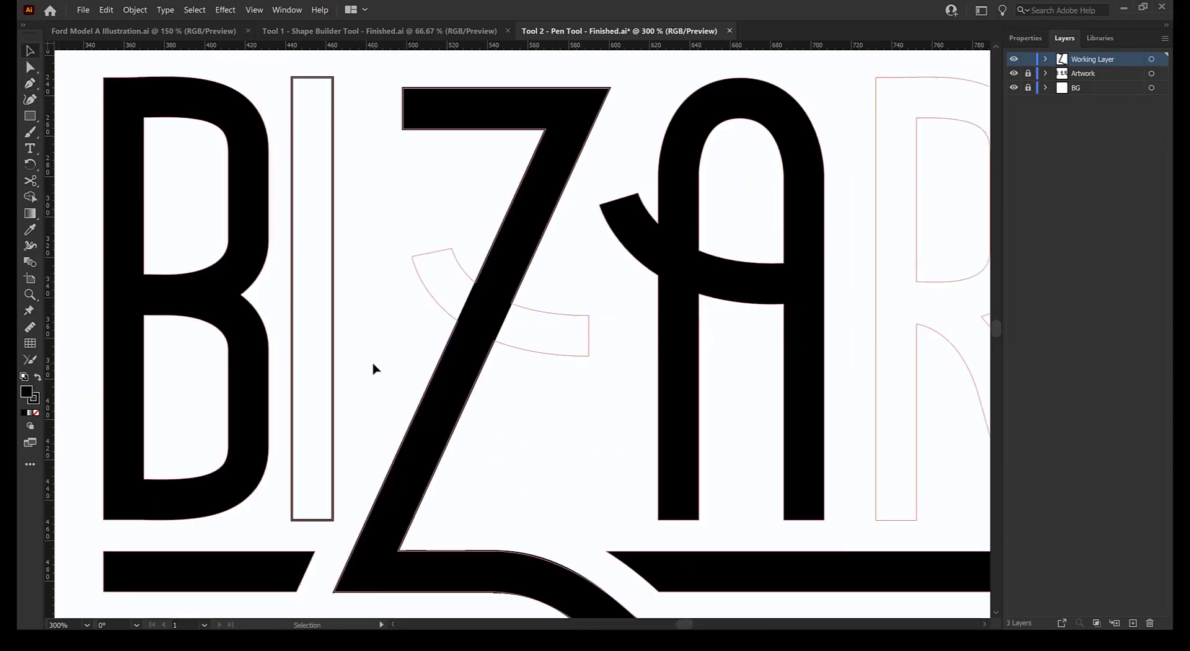
Trace the Z's crossbar serif as a separate closed path.
{"action": "left_click", "coordinate": [412, 256]}
{"action": "left_click", "coordinate": [452, 248]}
{"action": "left_click_drag", "start_coordinate": [589, 356], "coordinate": [612, 332]}
{"action": "left_click_drag", "start_coordinate": [413, 256], "coordinate": [550, 364]}
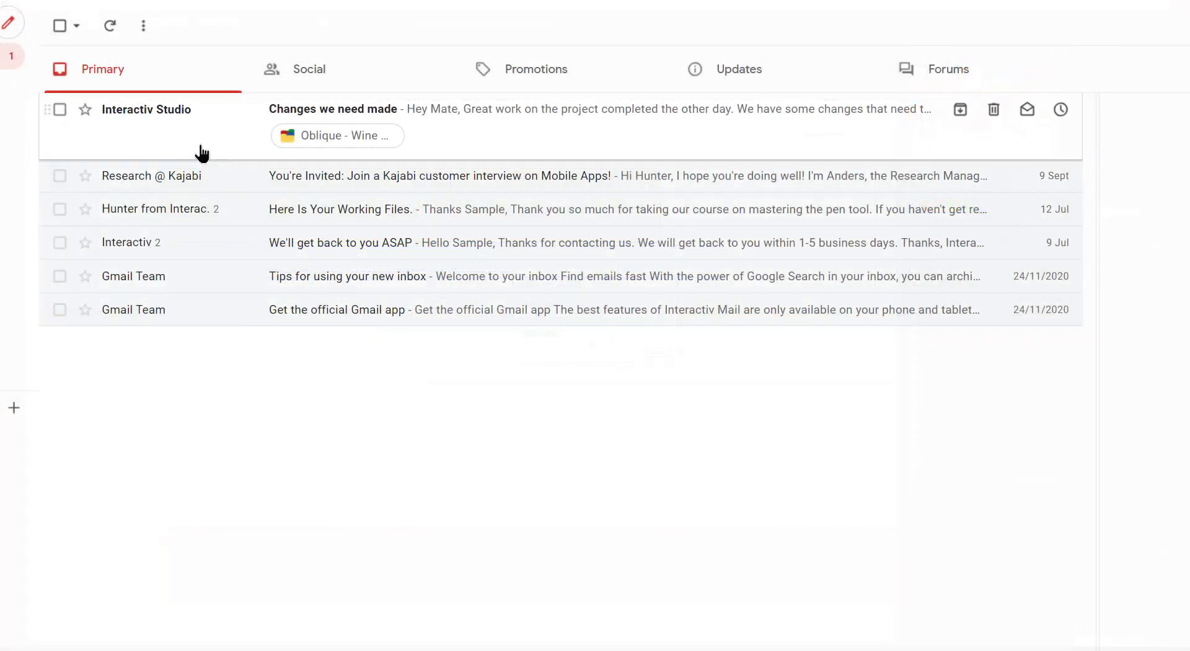
Read the 'Changes we need made' counter-height request and download and open the Oblique label attachment.
{"action": "left_click", "coordinate": [198, 137]}
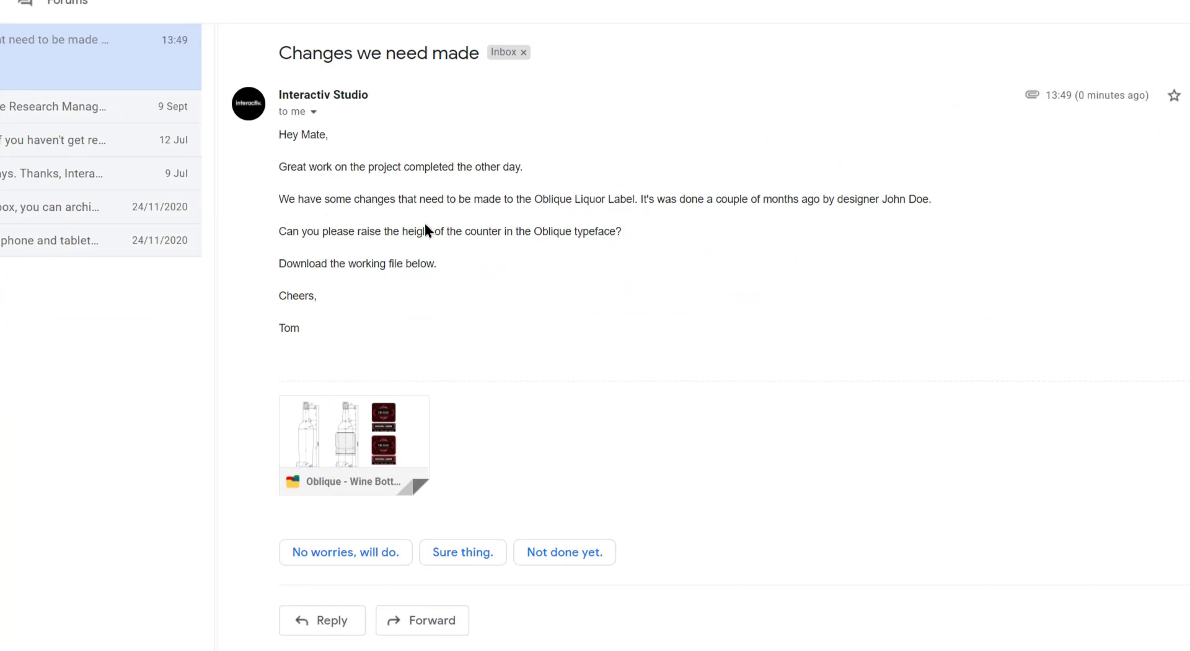
{"action": "left_click_drag", "start_coordinate": [621, 232], "coordinate": [279, 234]}
{"action": "mouse_move", "coordinate": [318, 444]}
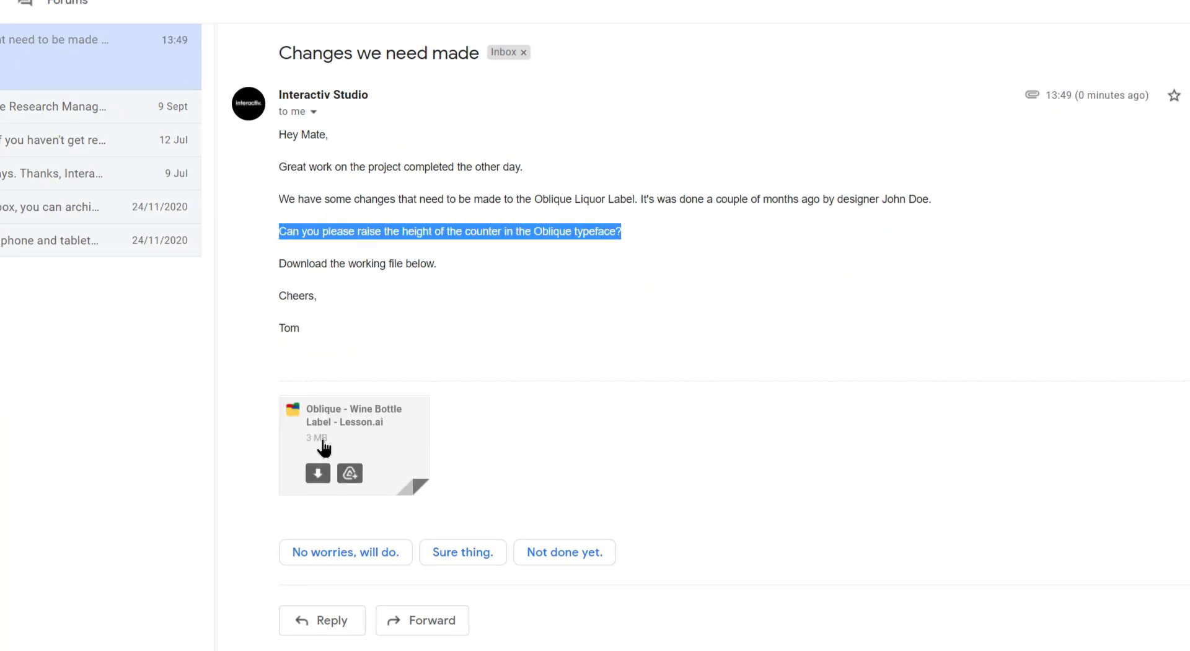
{"action": "left_click", "coordinate": [318, 473]}
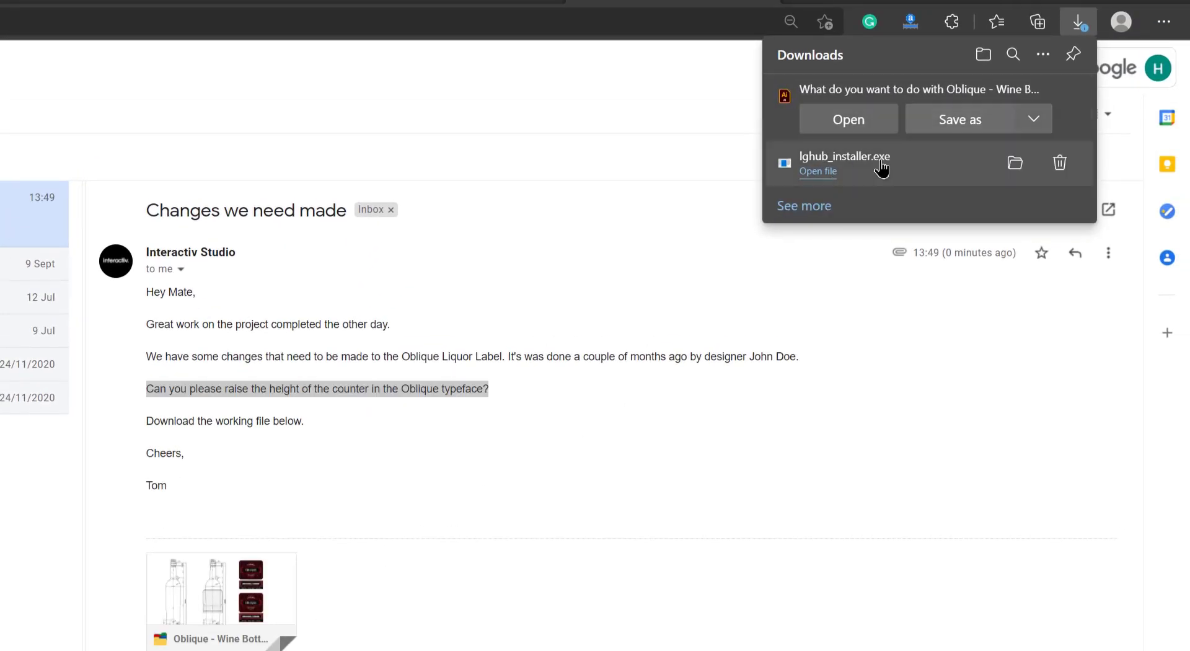
{"action": "left_click", "coordinate": [831, 119]}
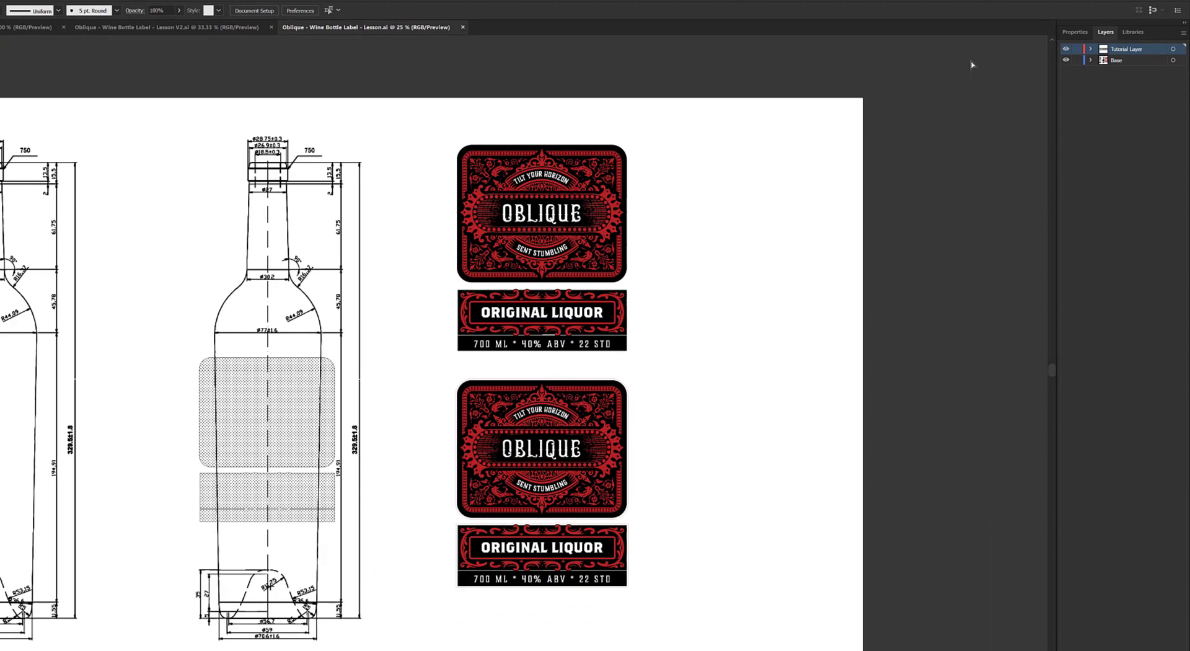
Select the O in OBLIQUE and apply Object > Path > Simplify to it.
{"action": "scroll", "coordinate": [508, 213], "scroll_direction": "up", "scroll_amount": 8}
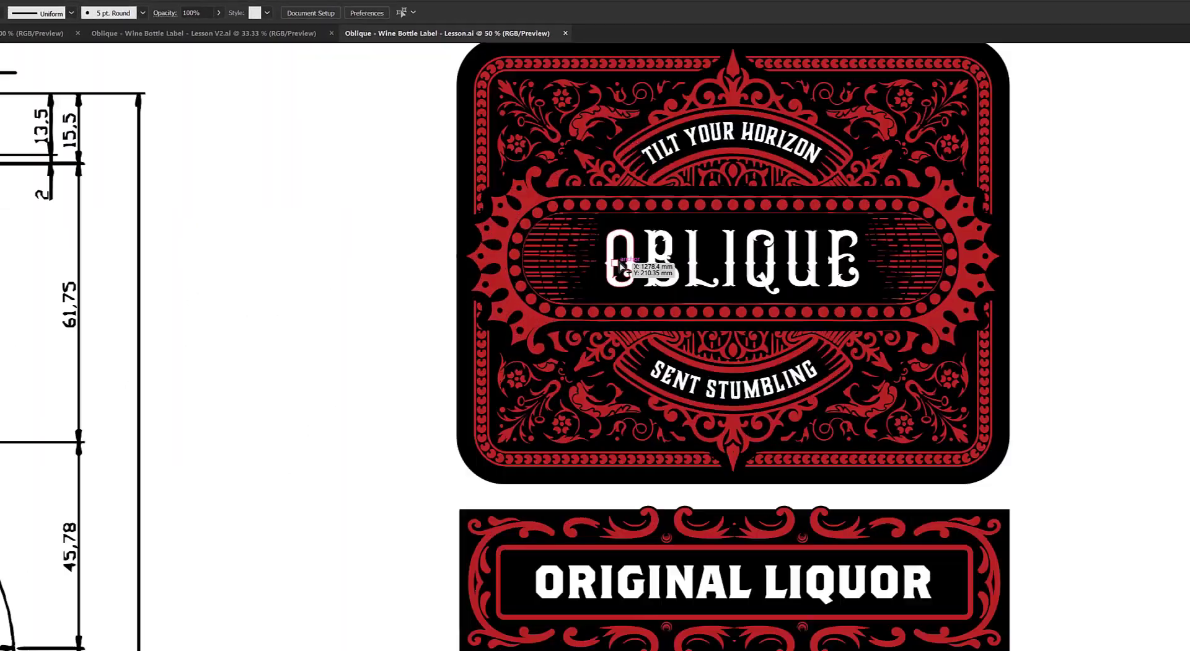
{"action": "left_click", "coordinate": [610, 220]}
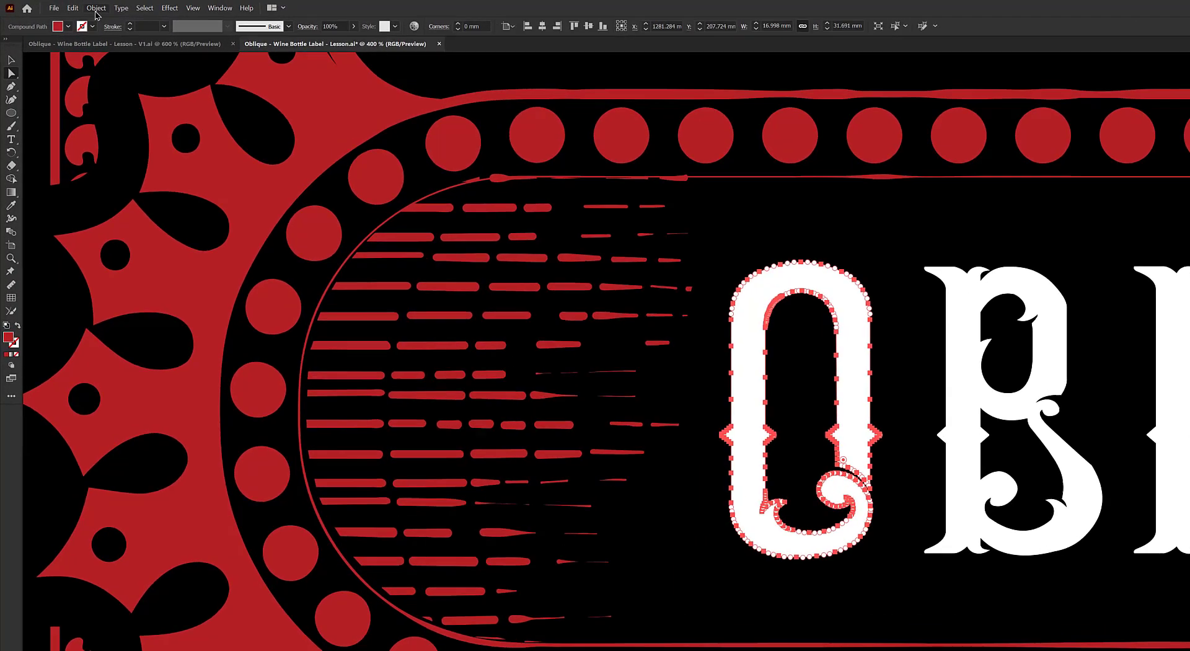
{"action": "left_click", "coordinate": [82, 7]}
{"action": "mouse_move", "coordinate": [138, 210]}
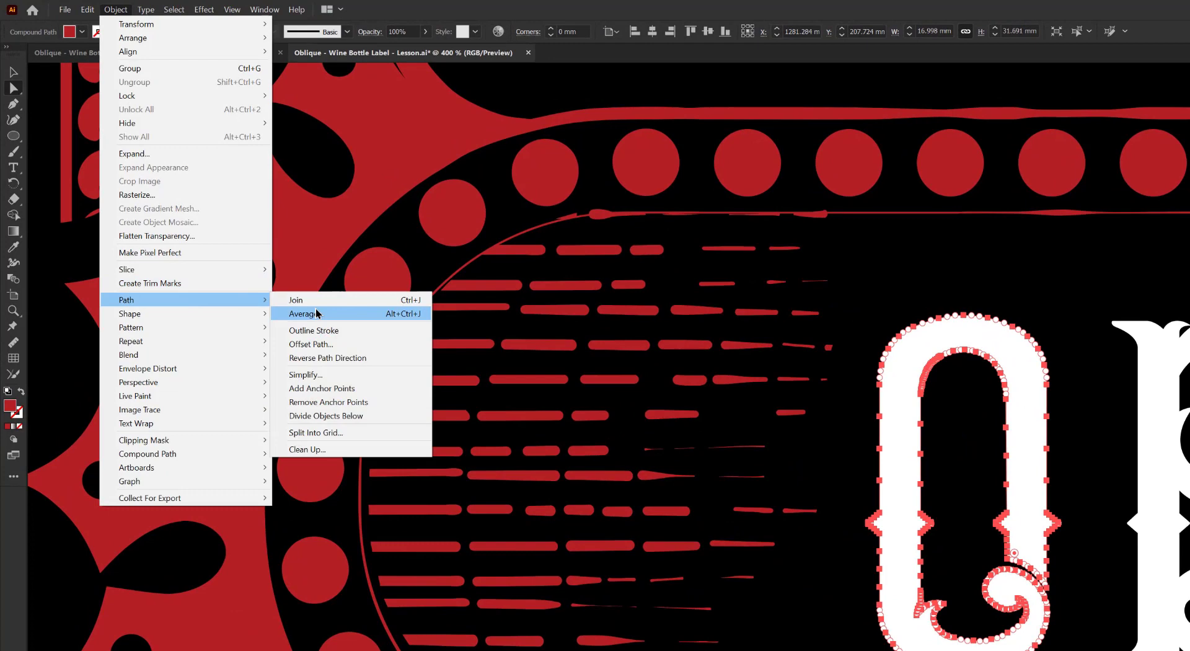
{"action": "left_click", "coordinate": [316, 375]}
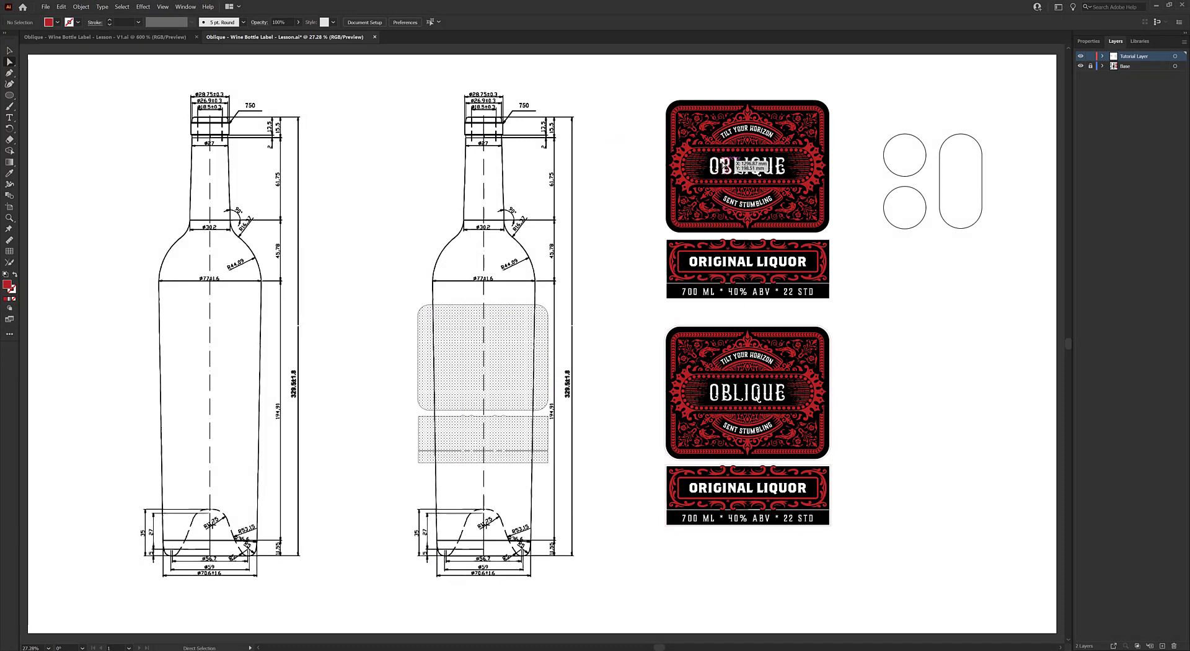
Zoom into the OBLIQUE wordmark and select the letter O.
{"action": "key", "text": "alt"}
{"action": "scroll", "coordinate": [719, 169], "scroll_direction": "up", "scroll_amount": 8}
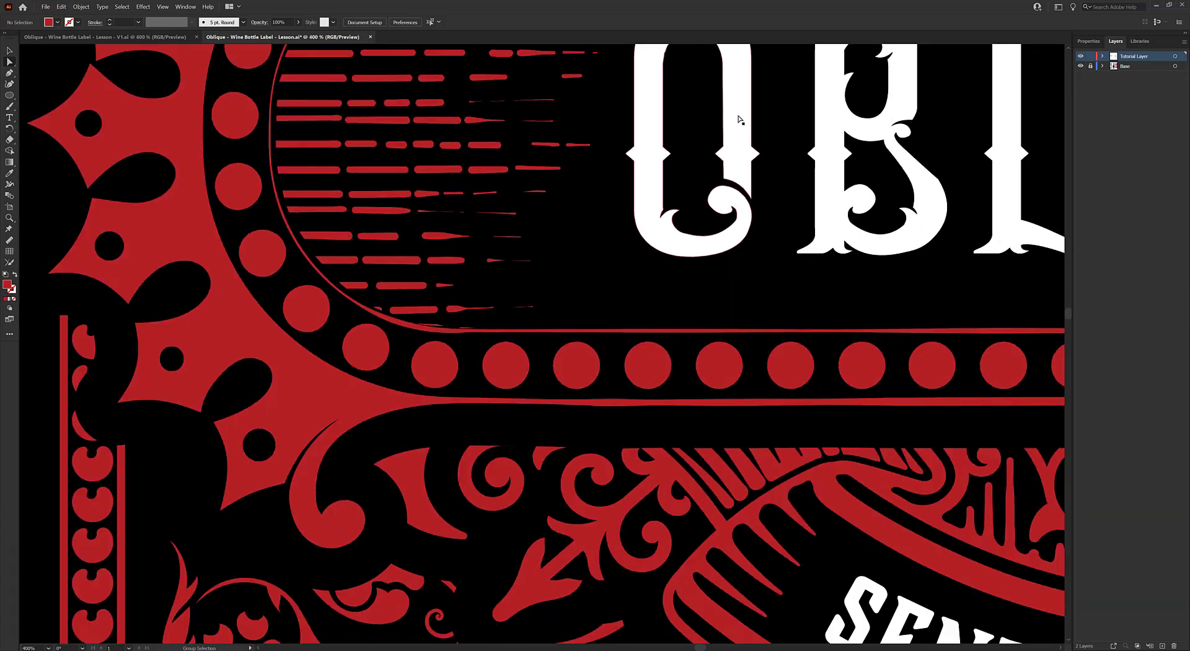
{"action": "left_click_drag", "start_coordinate": [737, 119], "coordinate": [706, 276]}
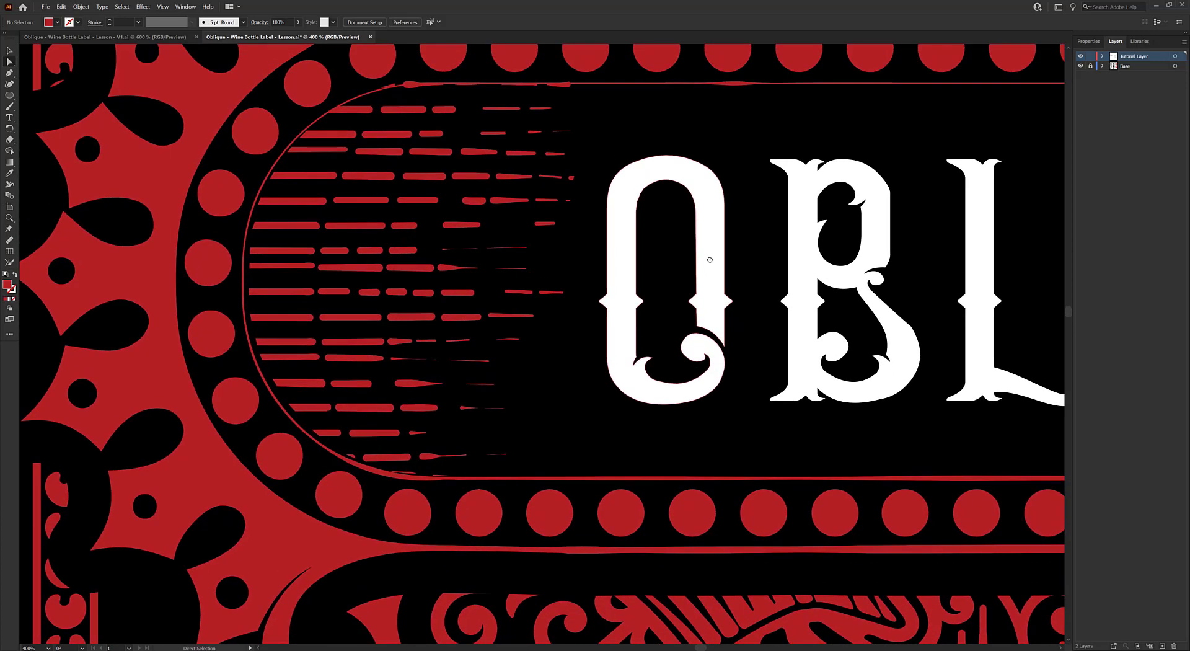
{"action": "left_click", "coordinate": [710, 216]}
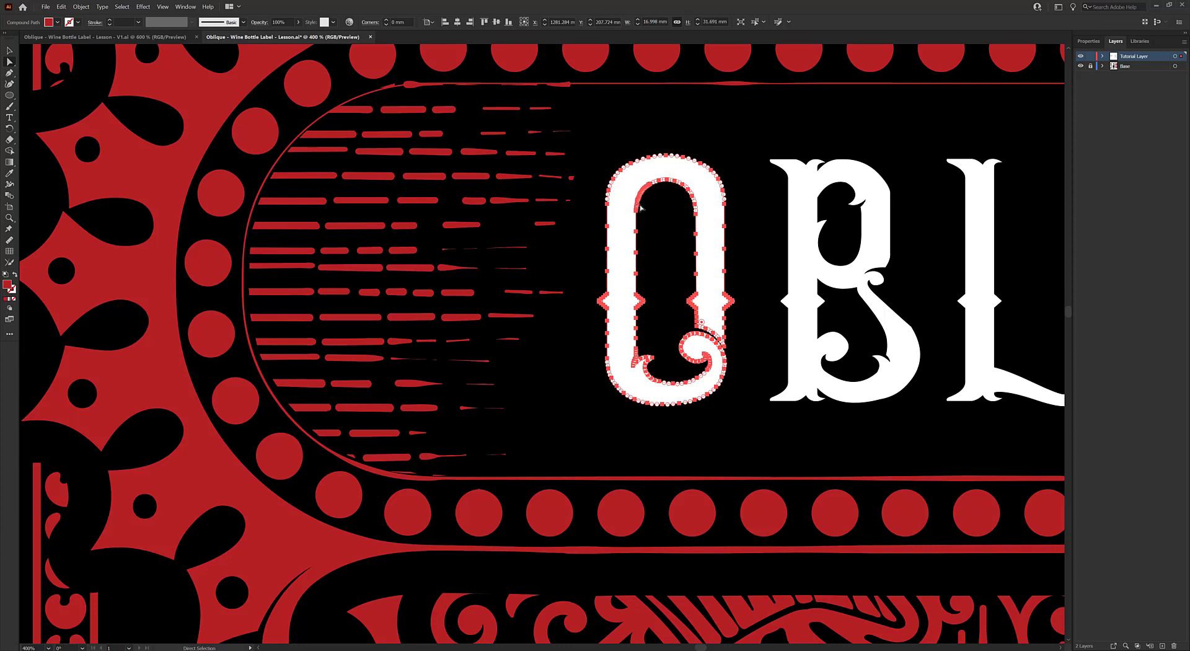
{"action": "scroll", "coordinate": [641, 207], "scroll_direction": "up", "scroll_amount": 5}
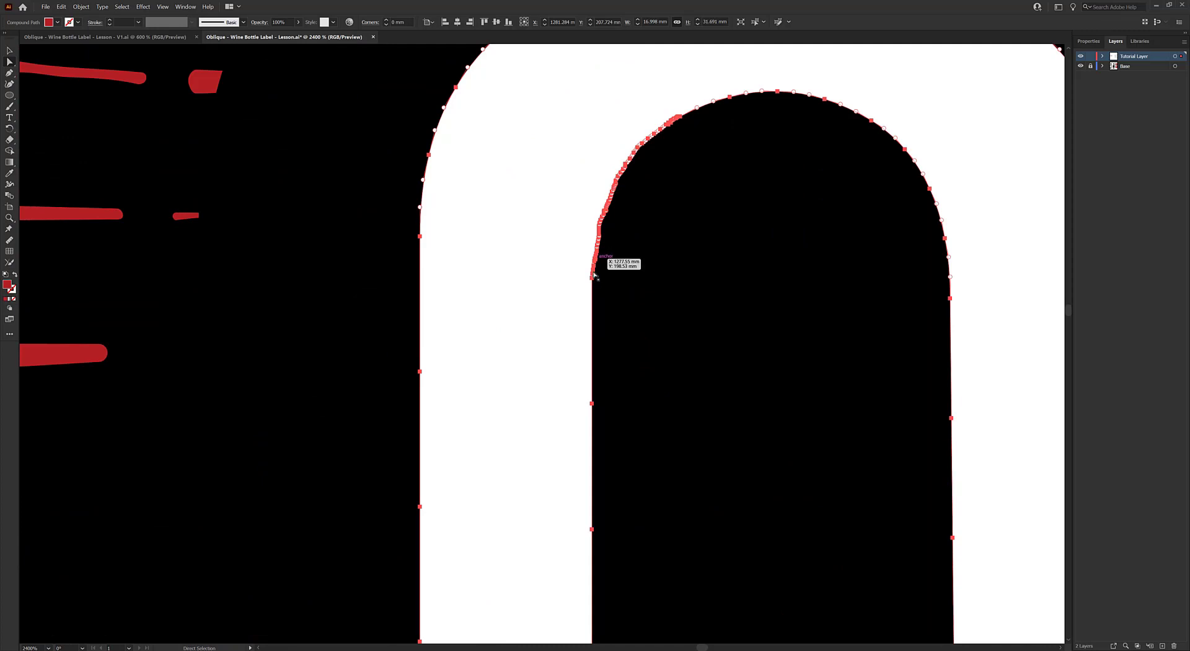
{"action": "scroll", "coordinate": [657, 267], "scroll_direction": "down", "scroll_amount": 5}
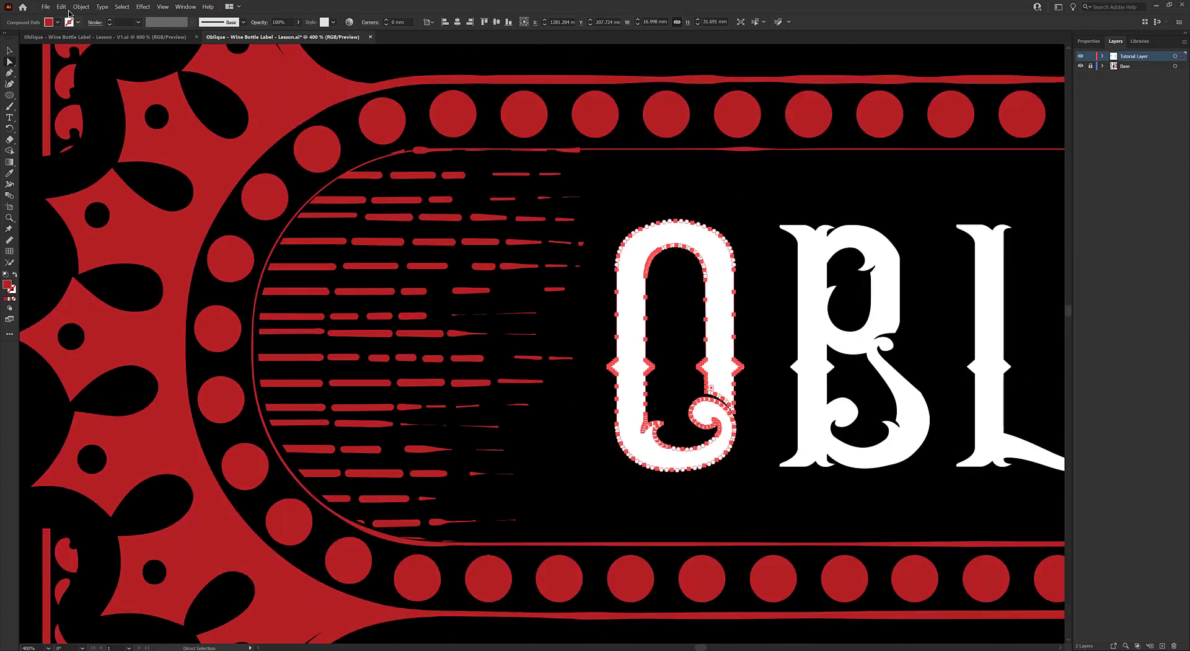
Simplify the O from 276 to 39 points at 70% curve and expand the full settings.
{"action": "left_click", "coordinate": [80, 8]}
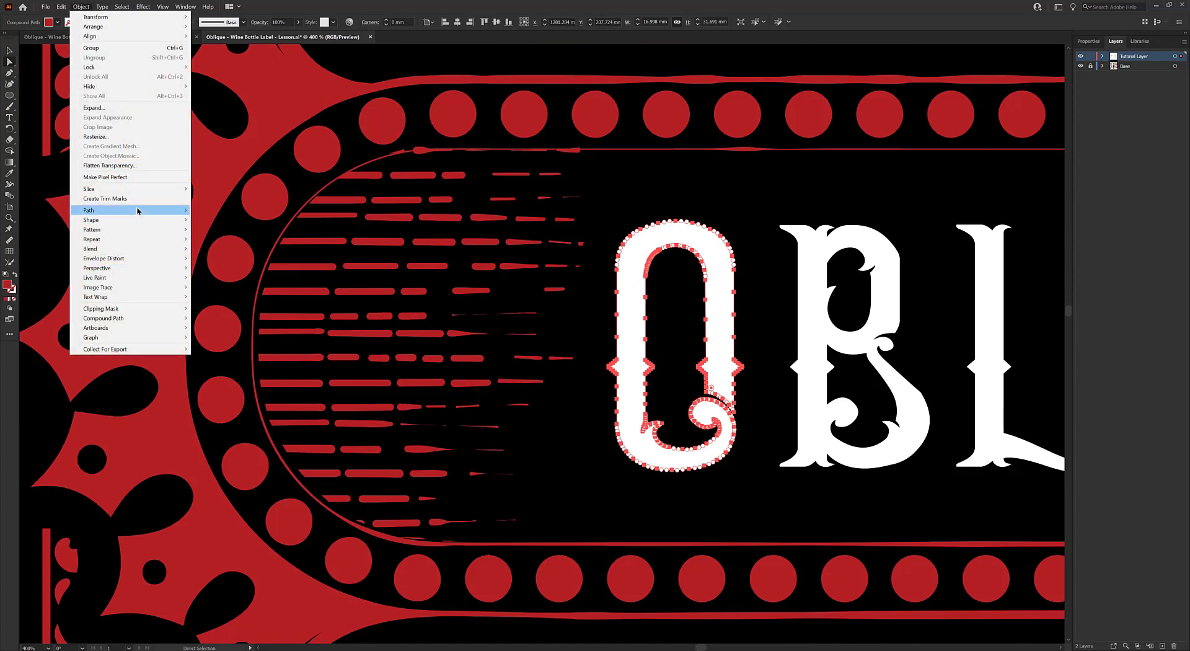
{"action": "mouse_move", "coordinate": [178, 210]}
{"action": "left_click", "coordinate": [215, 263]}
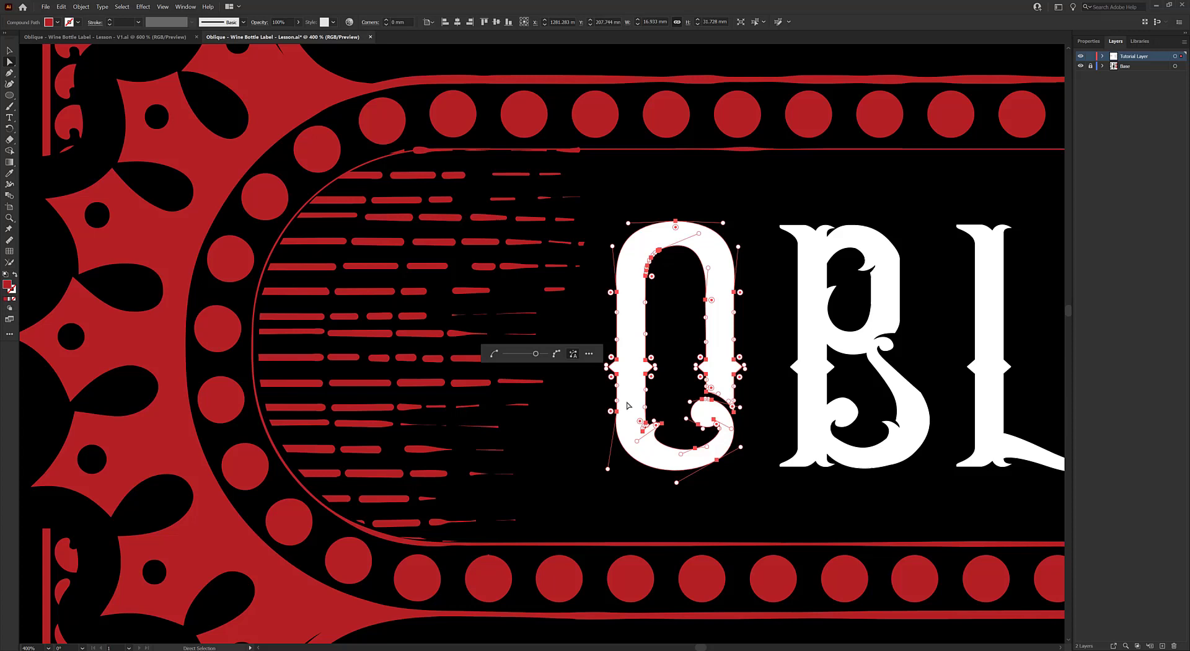
{"action": "left_click", "coordinate": [574, 355]}
{"action": "left_click_drag", "start_coordinate": [535, 355], "coordinate": [532, 355]}
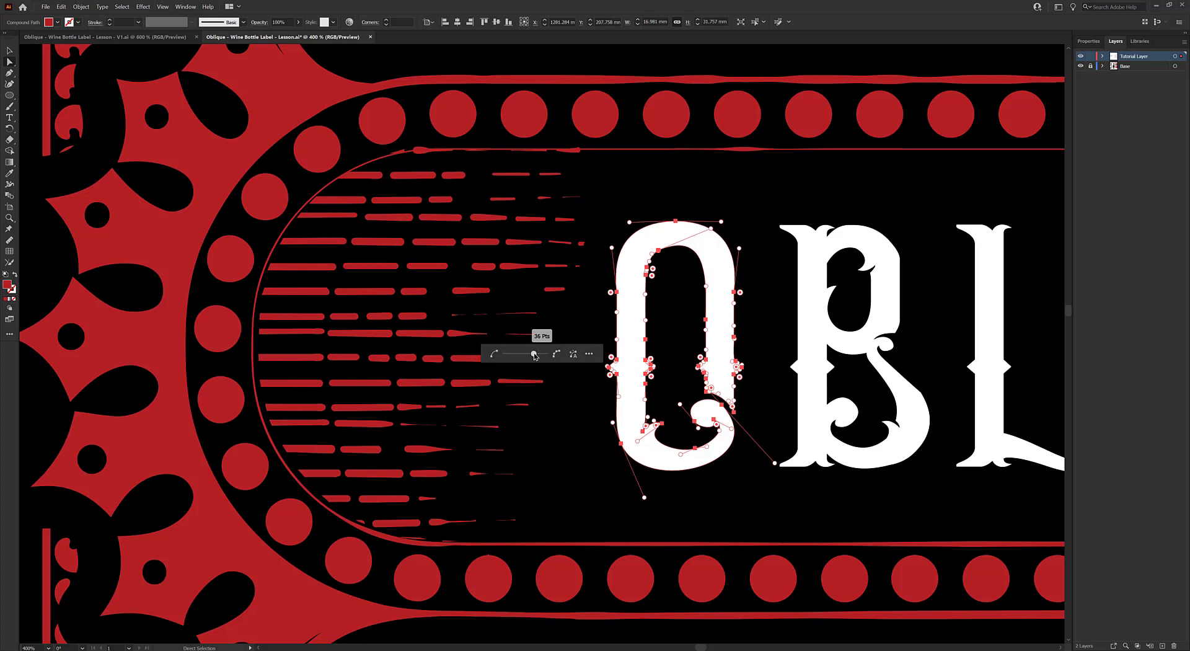
{"action": "left_click", "coordinate": [588, 353]}
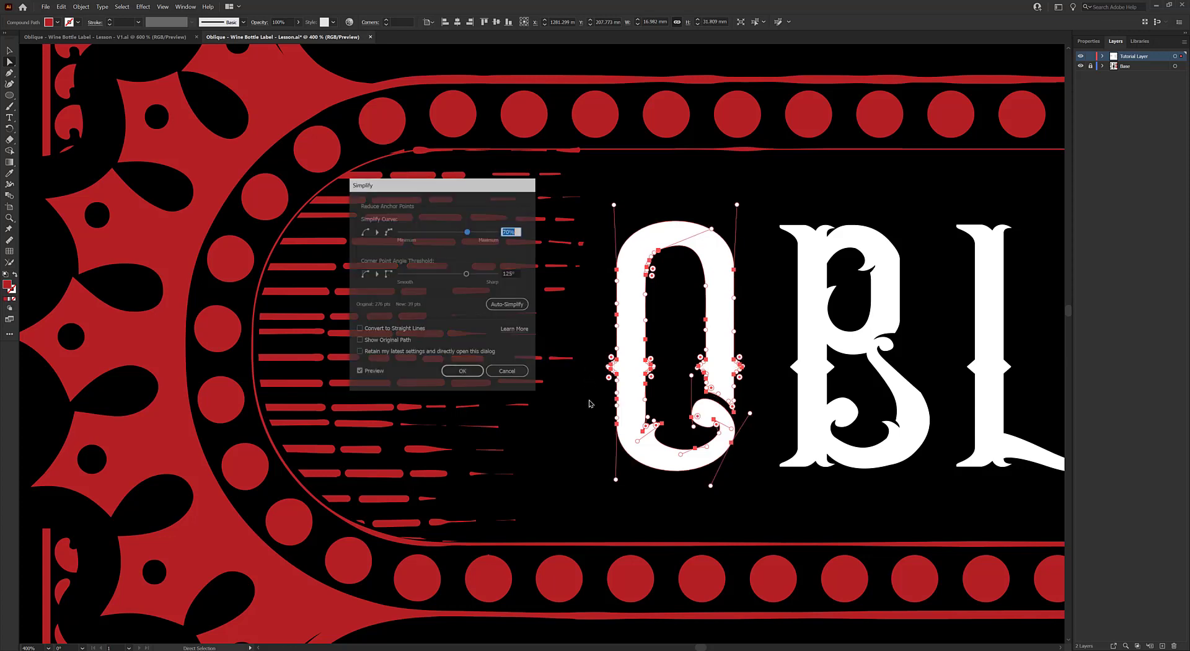
Auto-simplify the O to 75% curve and 150° corners, compare with the original, and apply.
{"action": "left_click", "coordinate": [516, 307]}
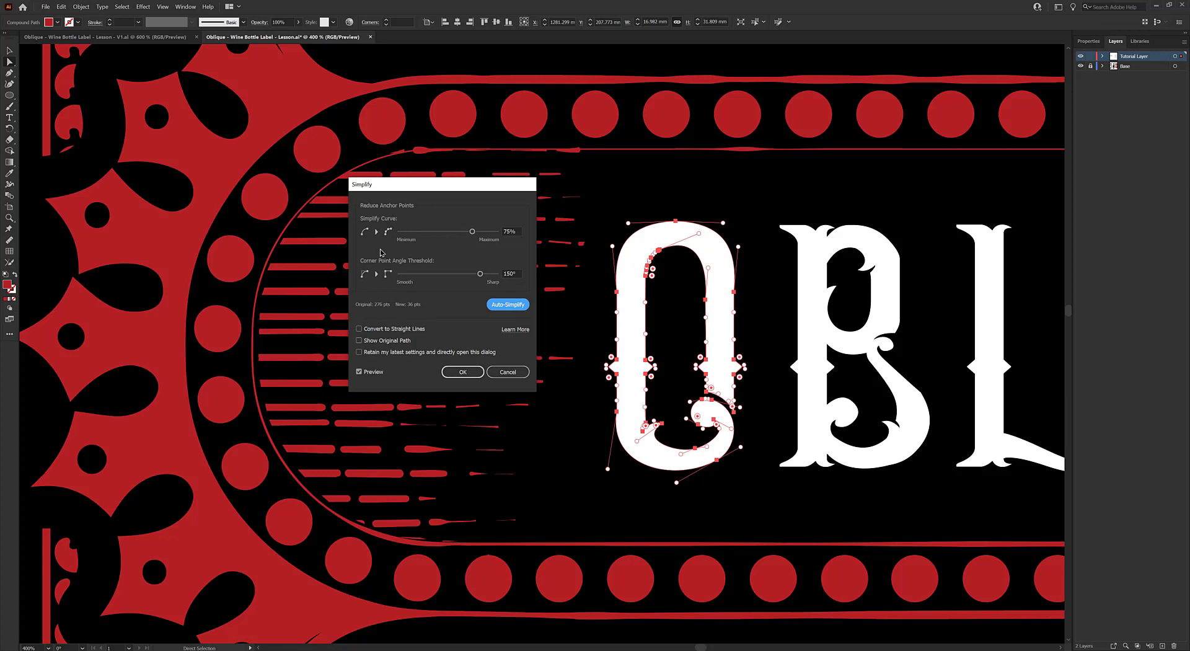
{"action": "left_click", "coordinate": [368, 341]}
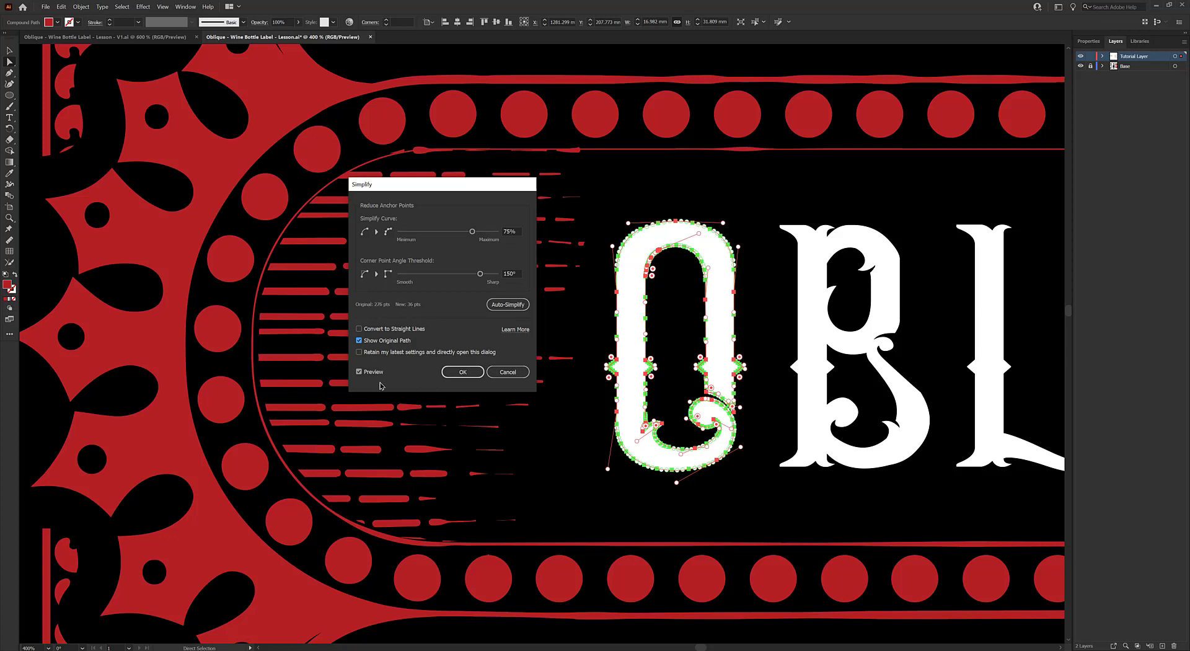
{"action": "left_click", "coordinate": [361, 341]}
{"action": "left_click", "coordinate": [461, 372]}
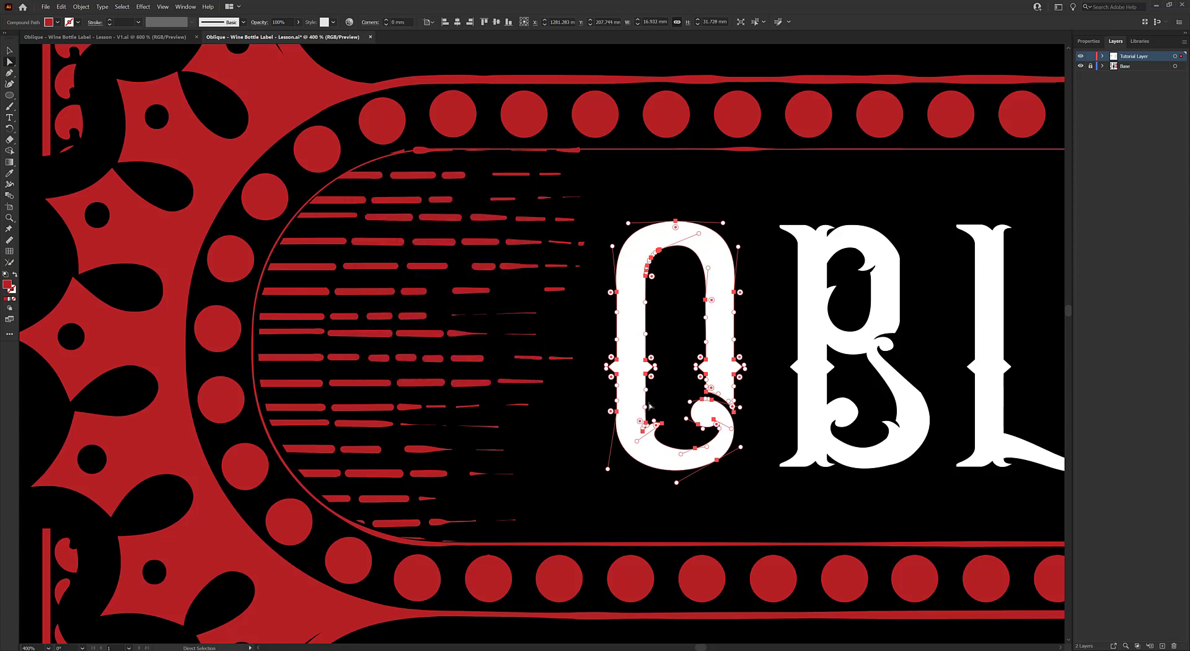
Make the O's lower-left handle vertical and smooth its upper-left curve handle.
{"action": "key", "text": "alt"}
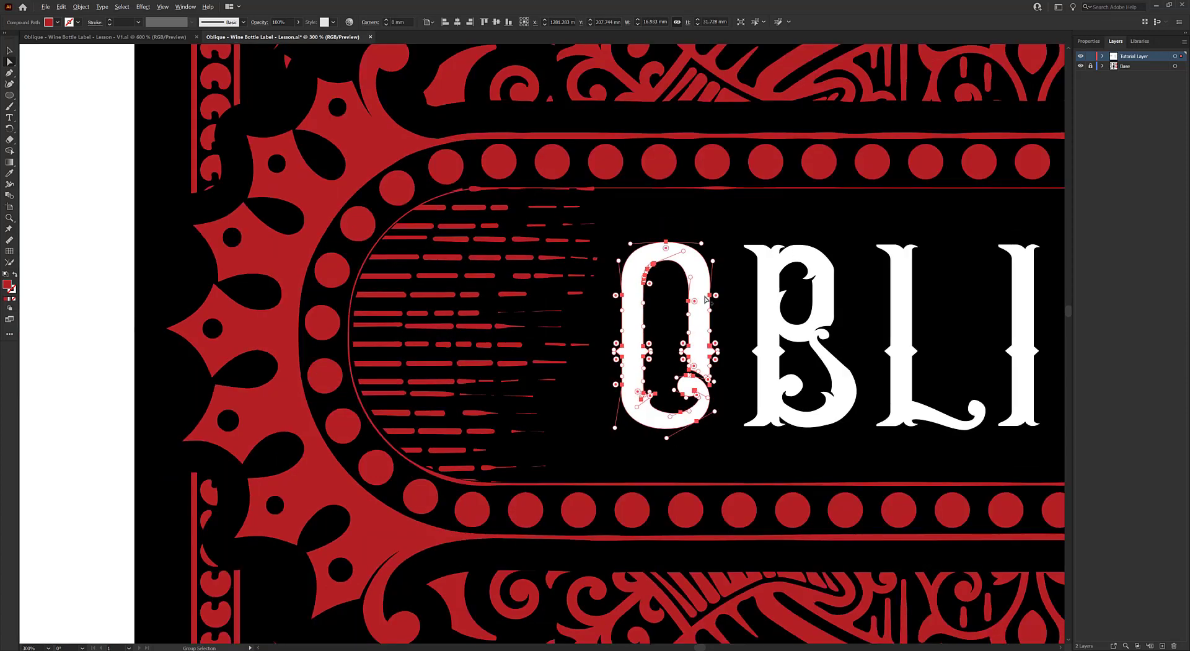
{"action": "left_click", "coordinate": [550, 321]}
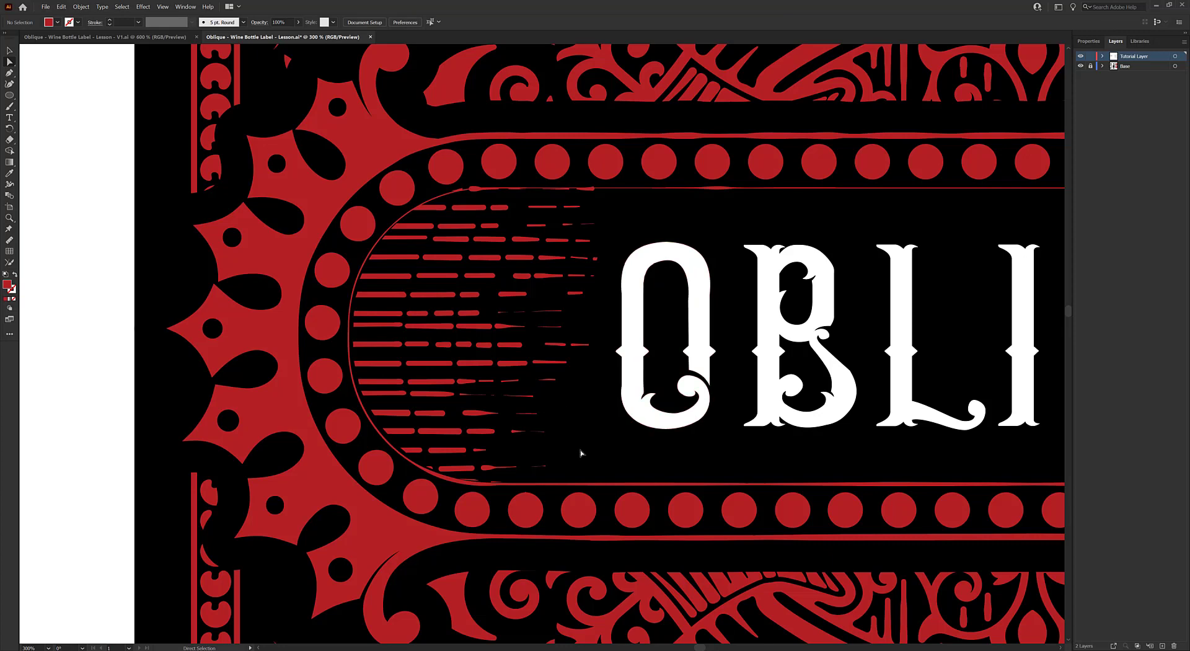
{"action": "scroll", "coordinate": [638, 427], "scroll_direction": "up", "scroll_amount": 2}
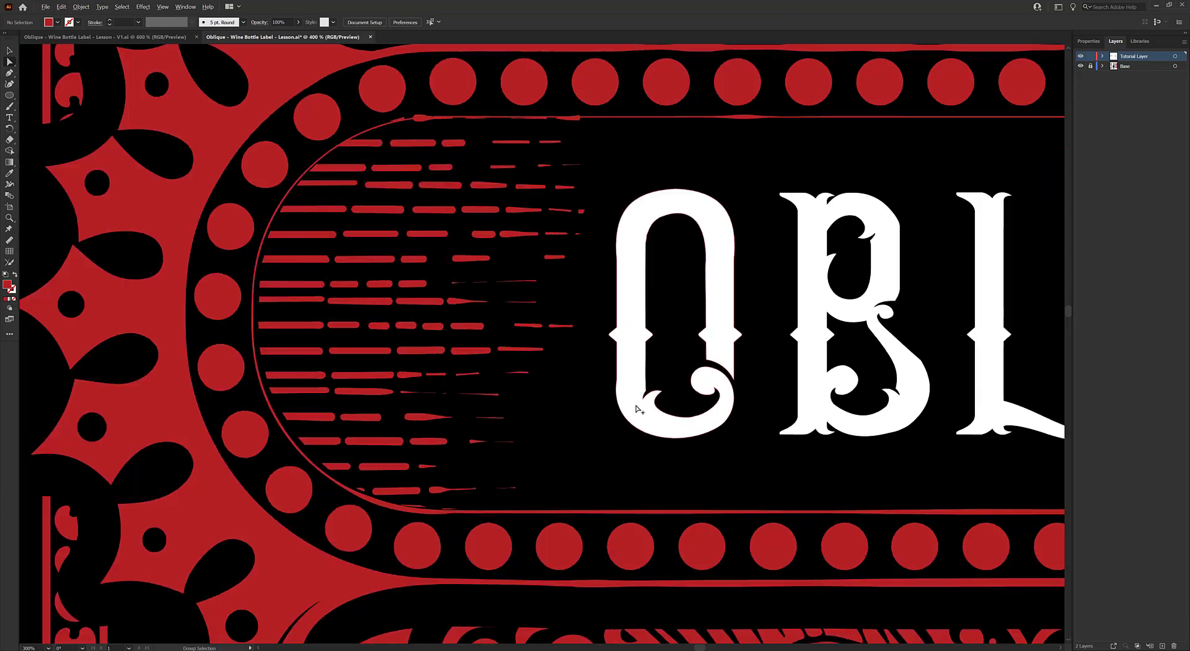
{"action": "left_click_drag", "start_coordinate": [591, 358], "coordinate": [622, 386]}
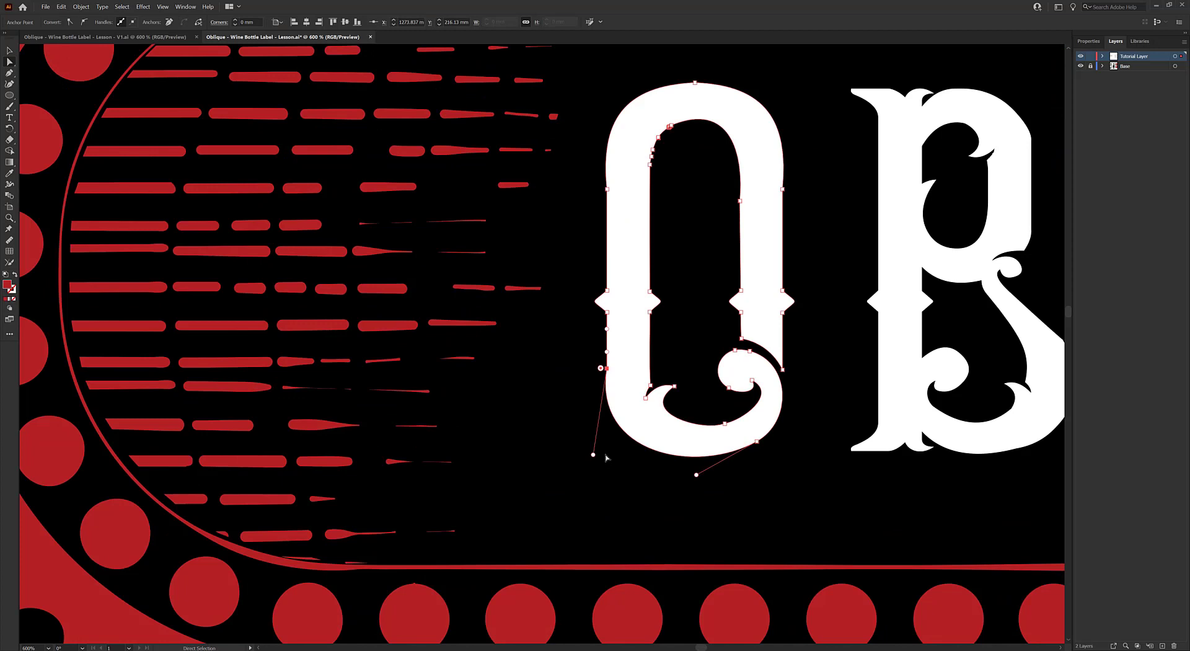
{"action": "left_click_drag", "start_coordinate": [593, 454], "coordinate": [607, 455]}
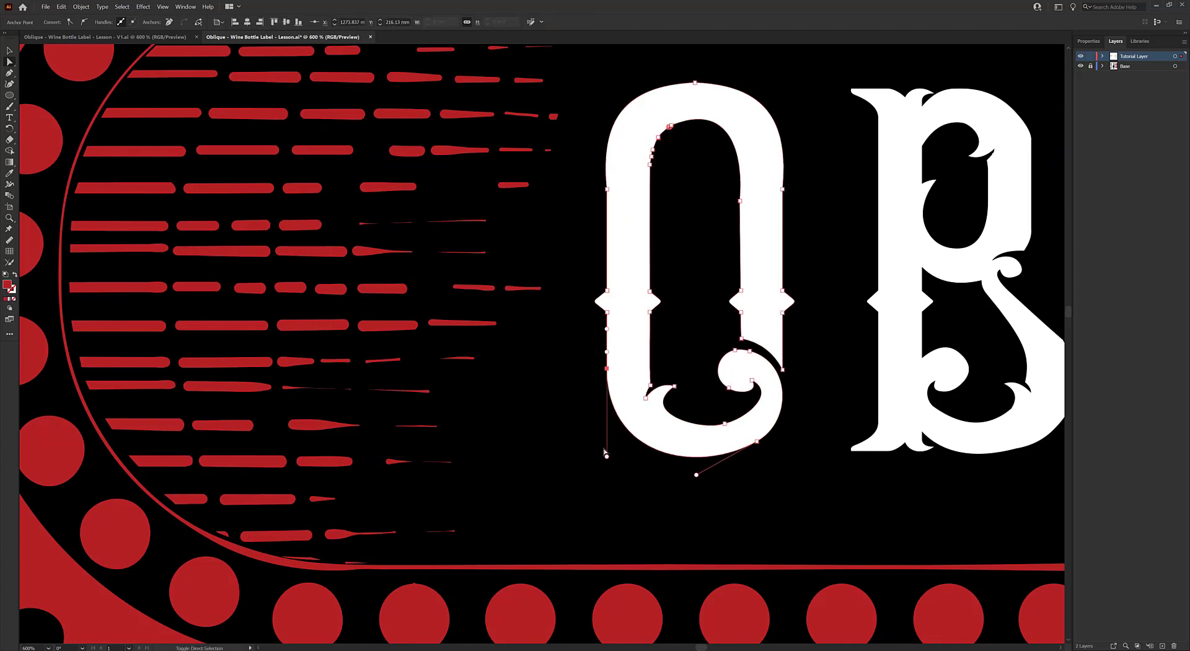
{"action": "left_click", "coordinate": [608, 160]}
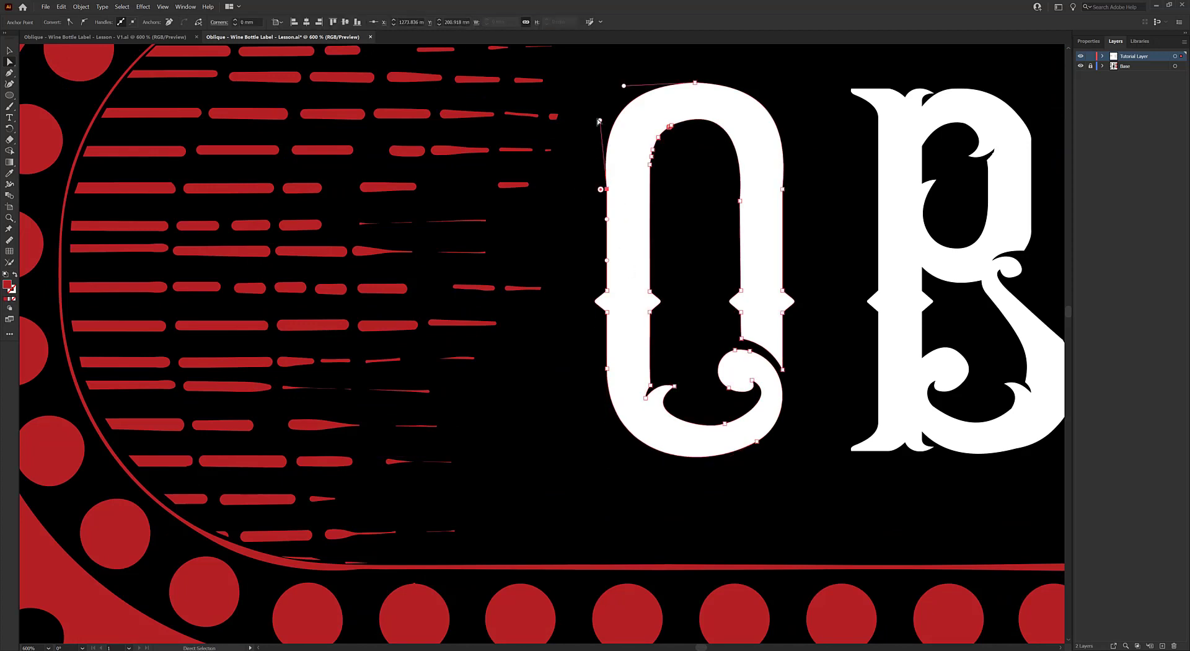
{"action": "left_click_drag", "start_coordinate": [607, 117], "coordinate": [616, 120]}
Deselect the O and zoom out to review it within the OBLIQUE wordmark.
{"action": "left_click", "coordinate": [544, 324]}
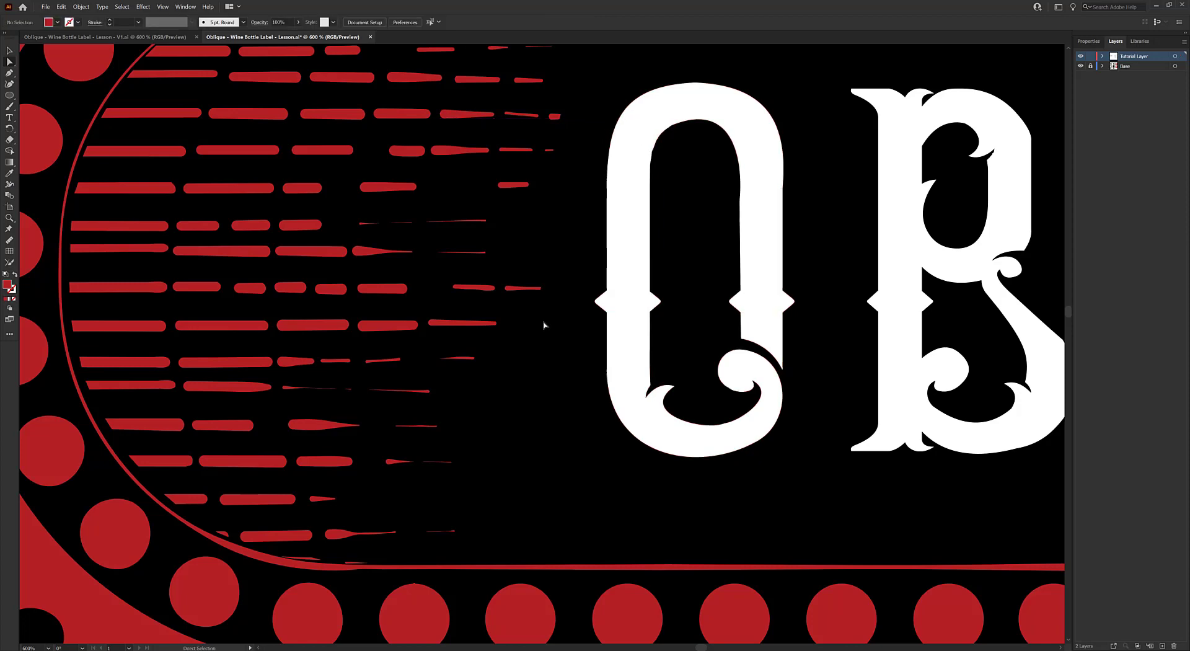
{"action": "scroll", "coordinate": [545, 324], "scroll_direction": "down", "scroll_amount": 2}
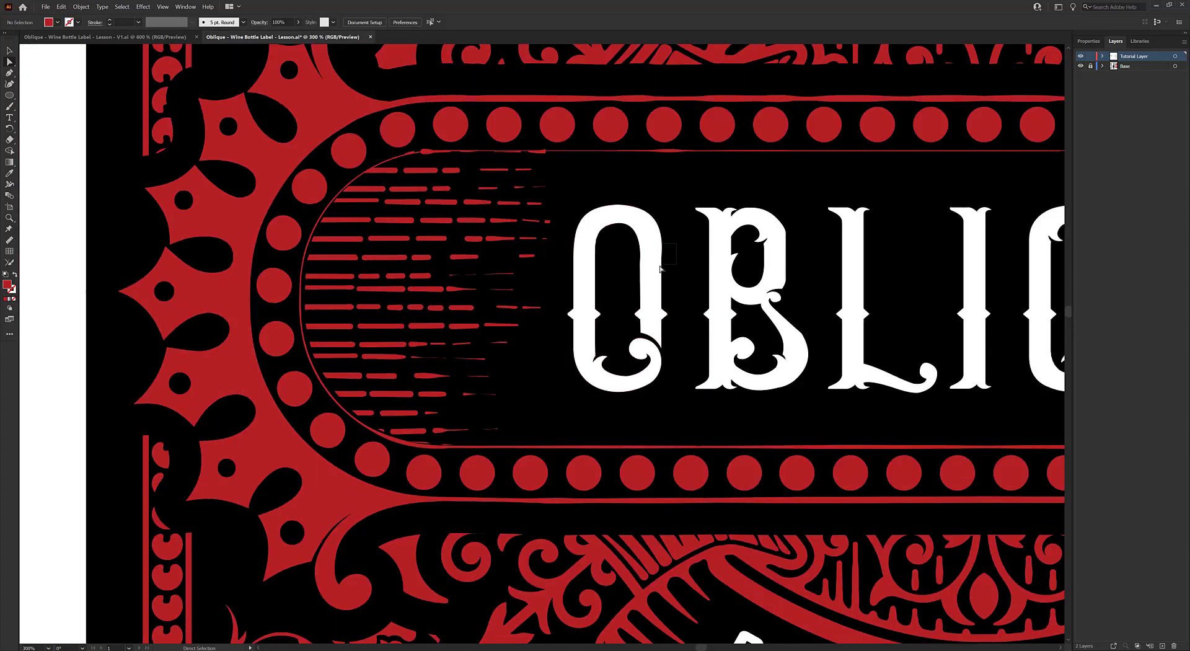
{"action": "left_click", "coordinate": [662, 226]}
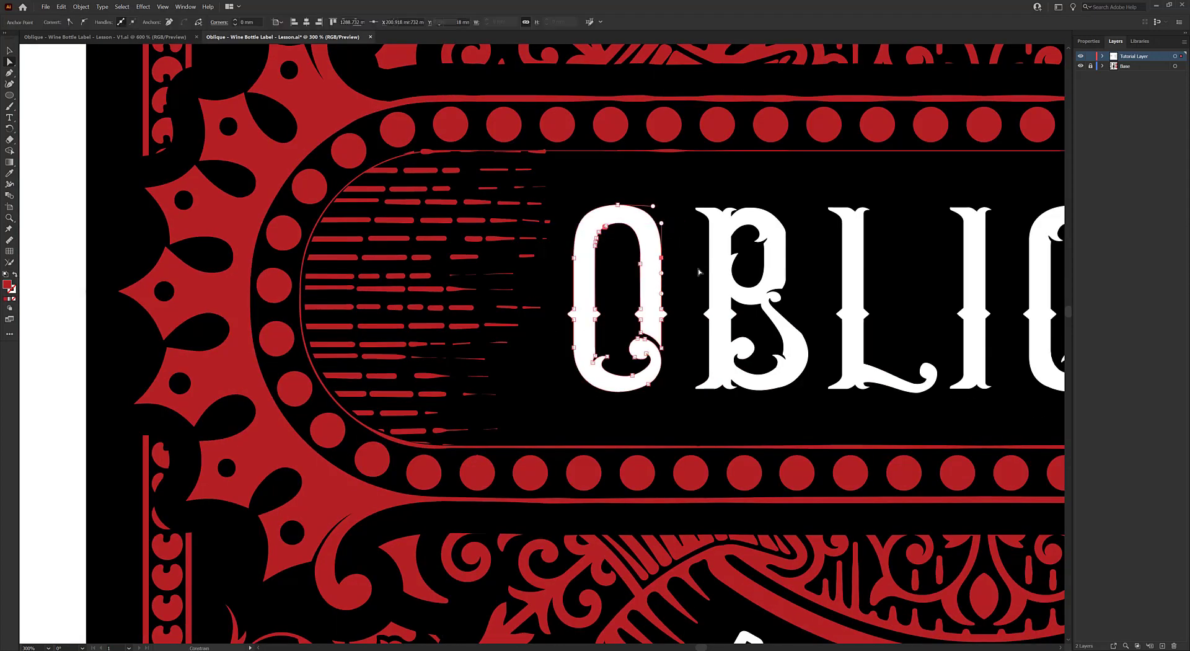
{"action": "left_click", "coordinate": [698, 269]}
{"action": "scroll", "coordinate": [530, 396], "scroll_direction": "down", "scroll_amount": 2}
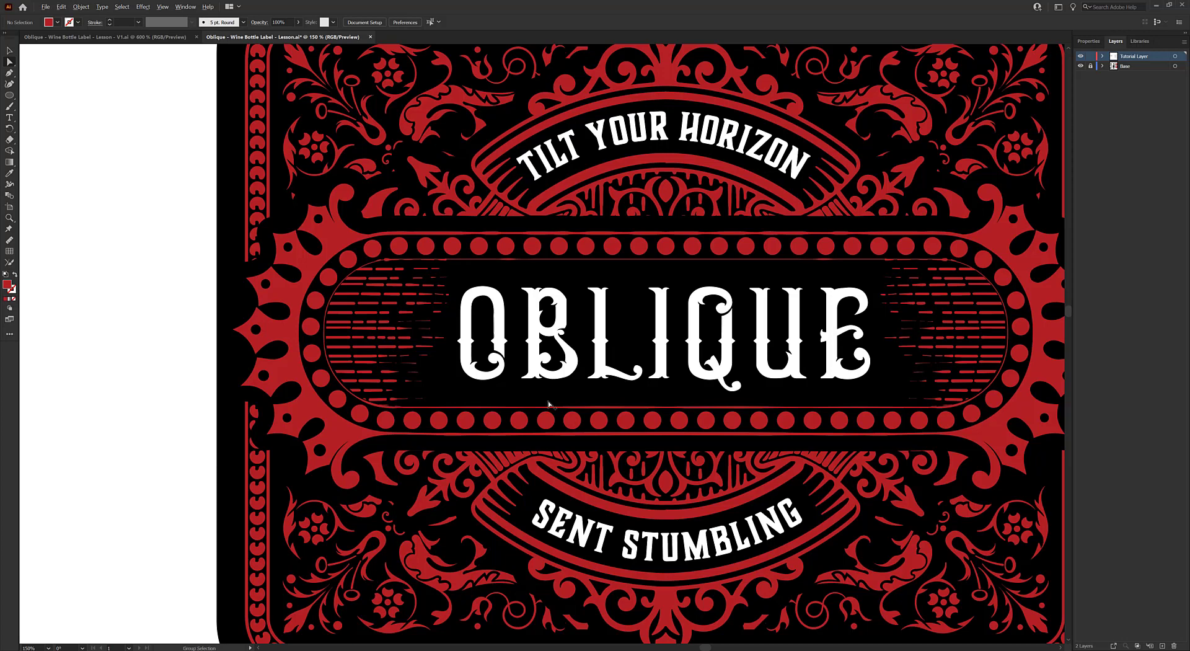
Select the test circle beside the label and centre it to show its many anchors.
{"action": "scroll", "coordinate": [548, 403], "scroll_direction": "down", "scroll_amount": 5}
{"action": "scroll", "coordinate": [770, 300], "scroll_direction": "up", "scroll_amount": 5}
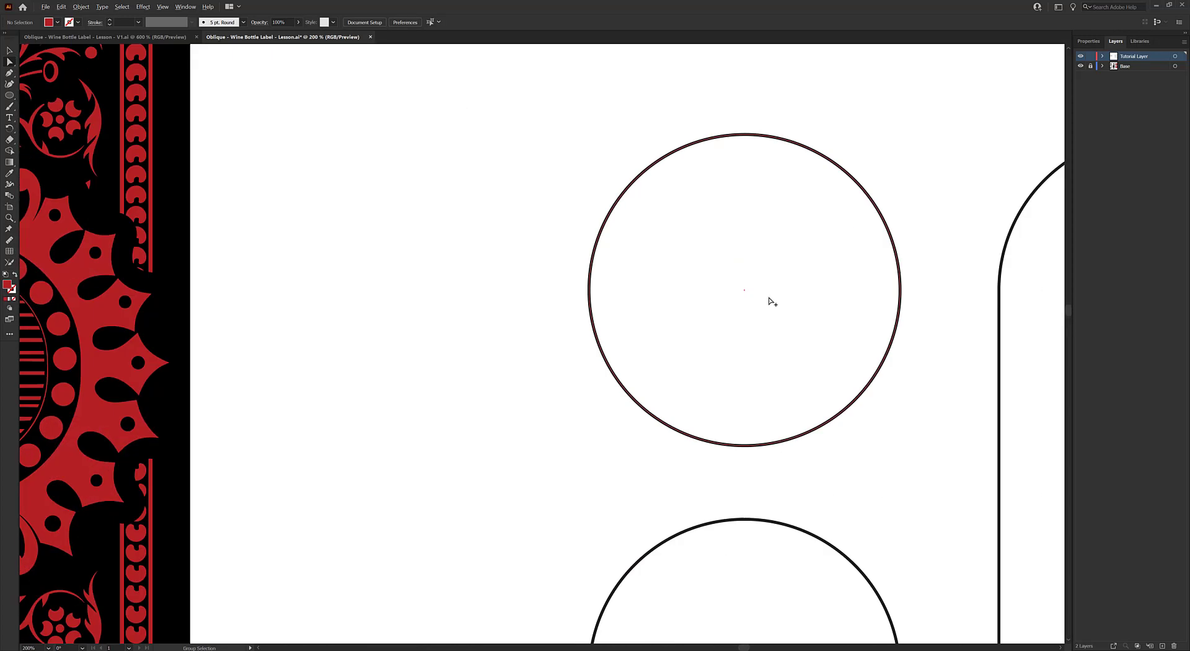
{"action": "left_click", "coordinate": [772, 301]}
{"action": "scroll", "coordinate": [714, 256], "scroll_direction": "down", "scroll_amount": 1}
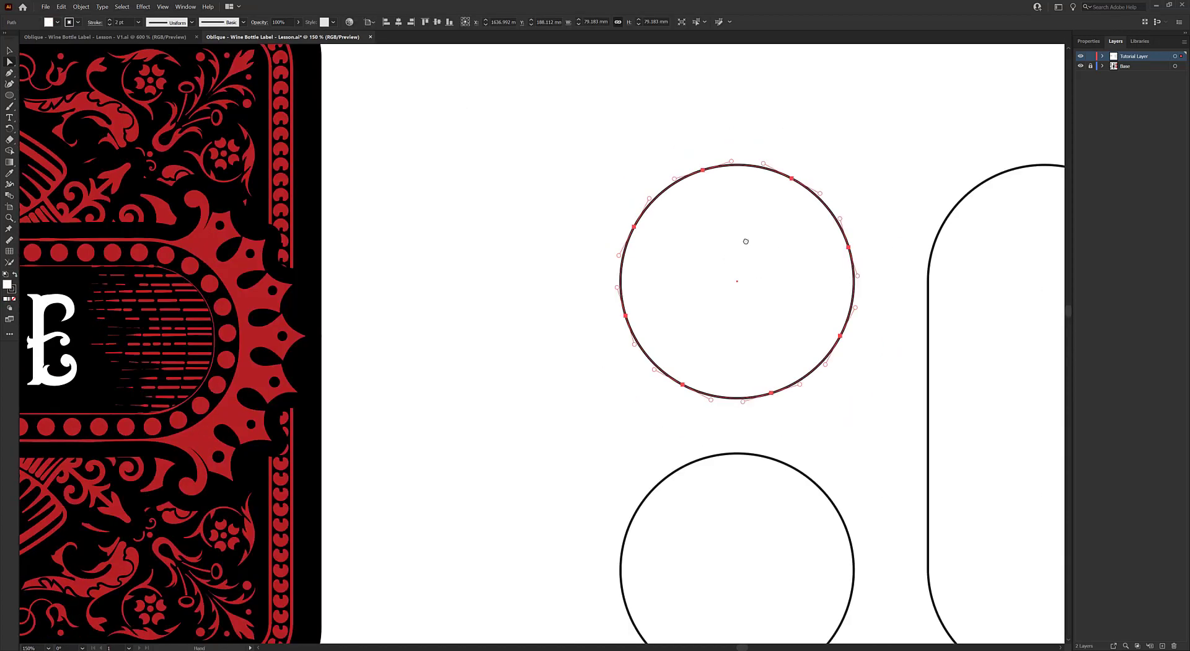
{"action": "left_click_drag", "start_coordinate": [745, 241], "coordinate": [644, 254]}
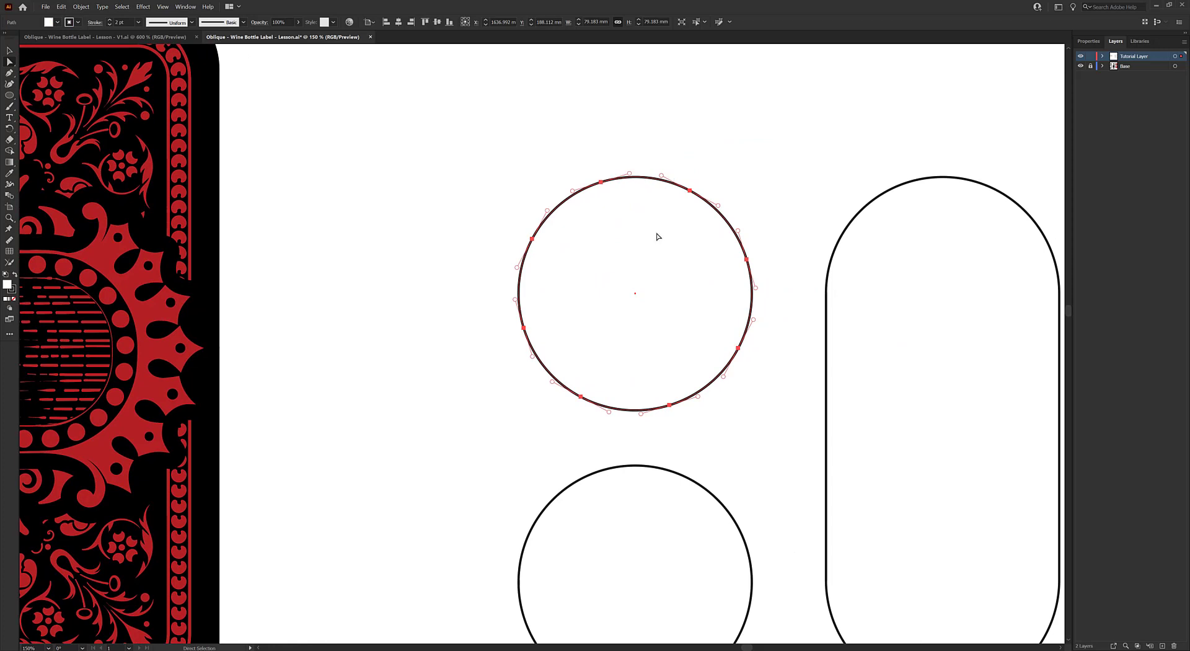
Experiment by dragging the circle's top, left, bottom and right anchors to reshape it.
{"action": "mouse_move", "coordinate": [601, 182]}
{"action": "left_mouse_down"}
{"action": "mouse_move", "coordinate": [611, 180]}
{"action": "mouse_move", "coordinate": [589, 186]}
{"action": "left_mouse_up"}
{"action": "key", "text": "ctrl+z"}
{"action": "left_click_drag", "start_coordinate": [451, 132], "coordinate": [610, 426]}
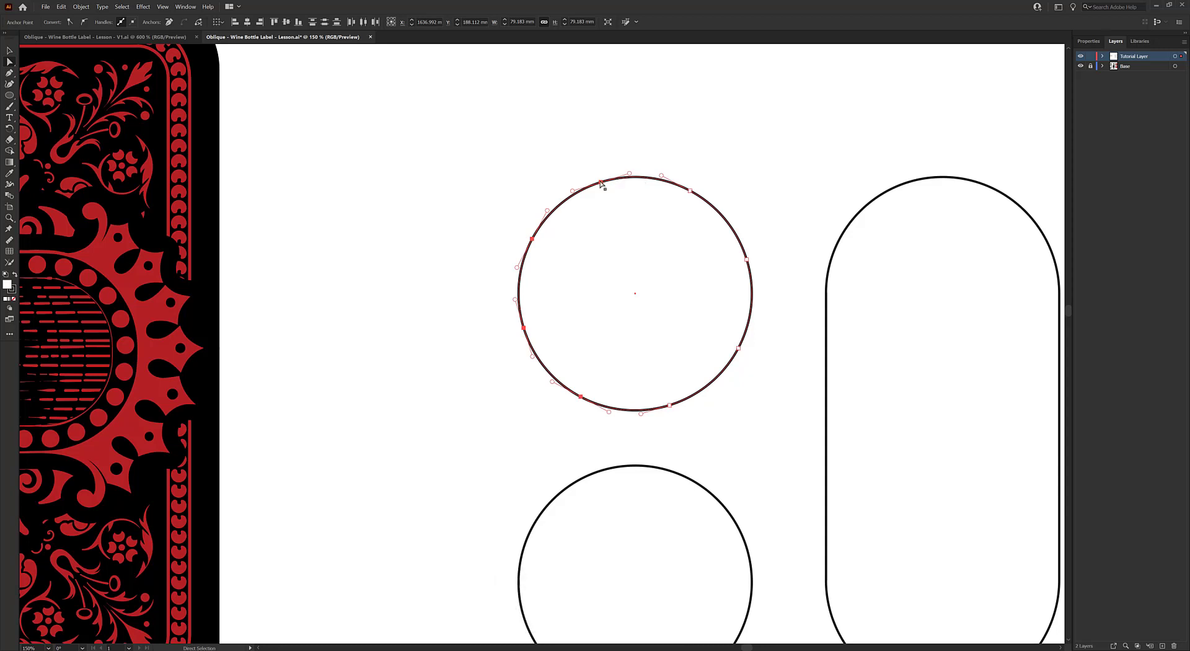
{"action": "left_click_drag", "start_coordinate": [602, 184], "coordinate": [599, 174]}
{"action": "left_click", "coordinate": [490, 216]}
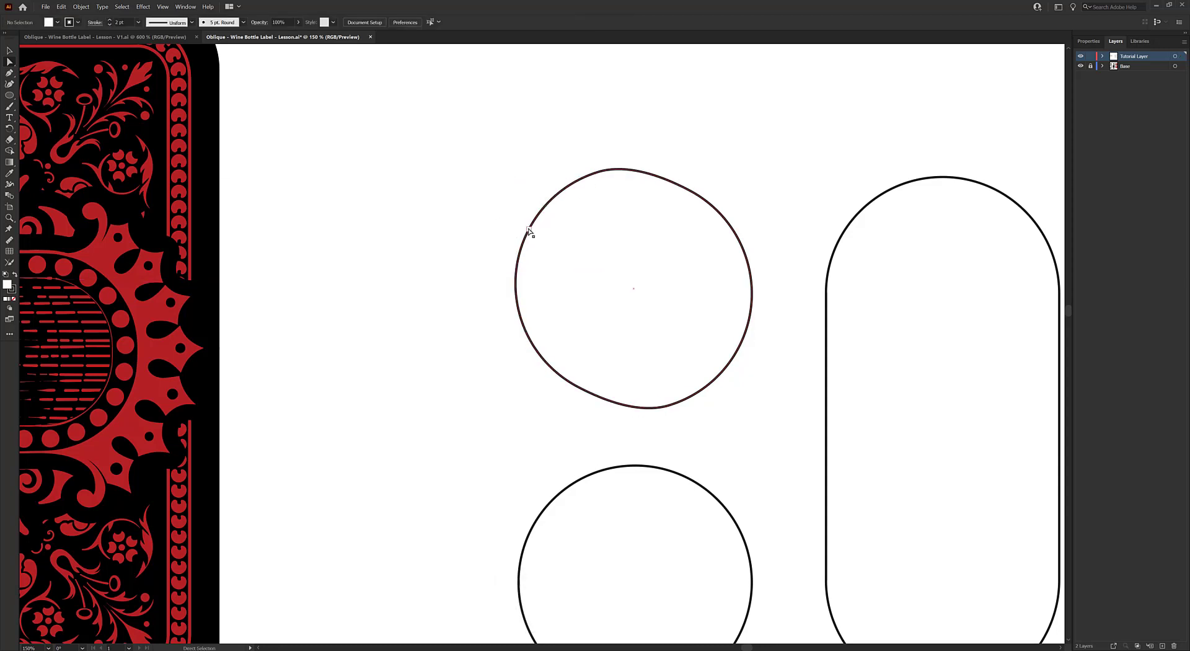
{"action": "left_click_drag", "start_coordinate": [528, 229], "coordinate": [522, 228]}
{"action": "left_click_drag", "start_coordinate": [520, 317], "coordinate": [517, 322]}
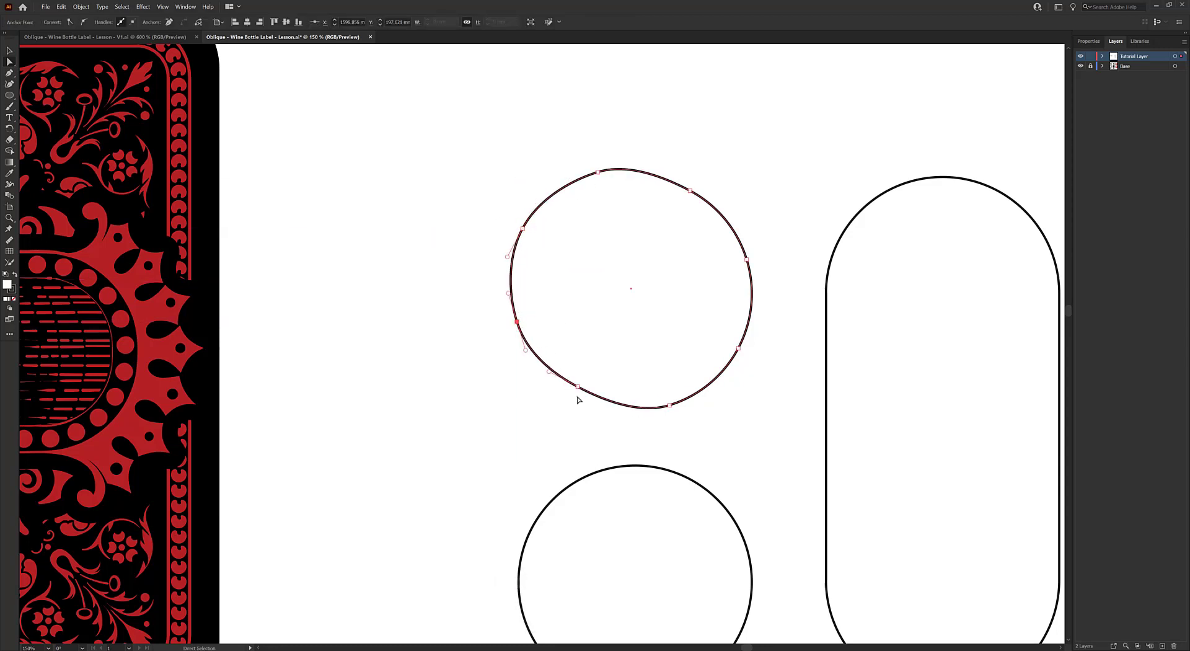
{"action": "left_click_drag", "start_coordinate": [578, 390], "coordinate": [579, 404]}
{"action": "left_click_drag", "start_coordinate": [669, 406], "coordinate": [676, 415]}
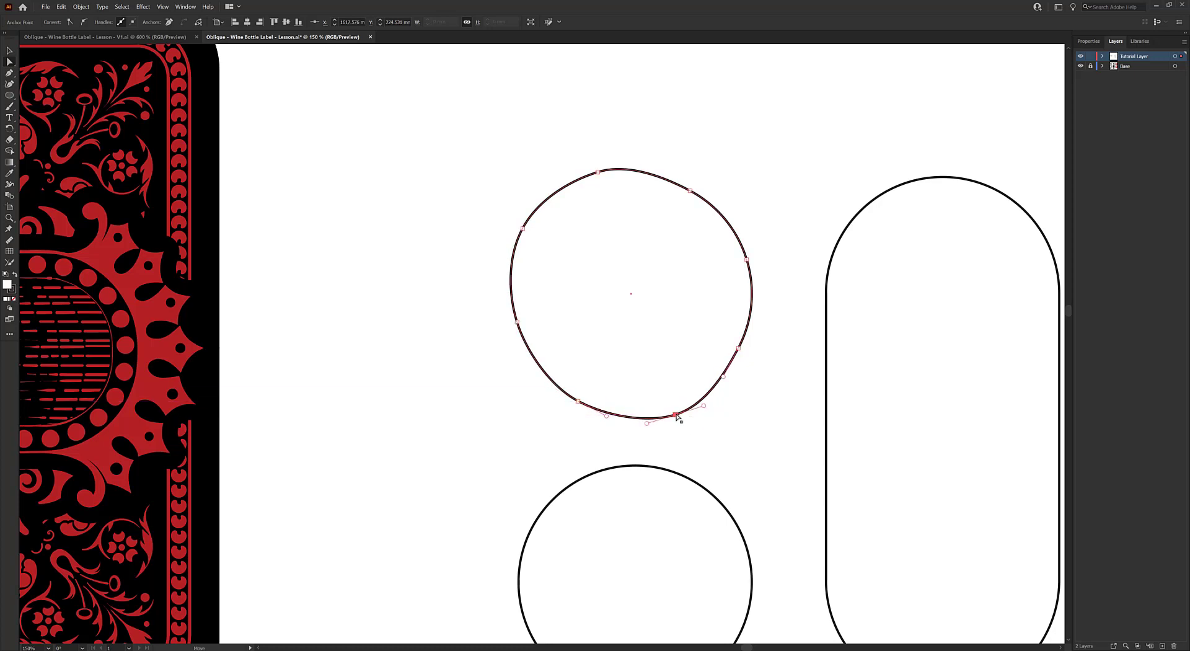
Undo the anchor distortions to restore the true circle.
{"action": "key", "text": "v"}
{"action": "key", "text": "ctrl+z"}
{"action": "key", "text": "ctrl+z"}
{"action": "key", "text": "ctrl+z"}
{"action": "key", "text": "ctrl+z"}
{"action": "key", "text": "ctrl+z"}
{"action": "key", "text": "ctrl+z"}
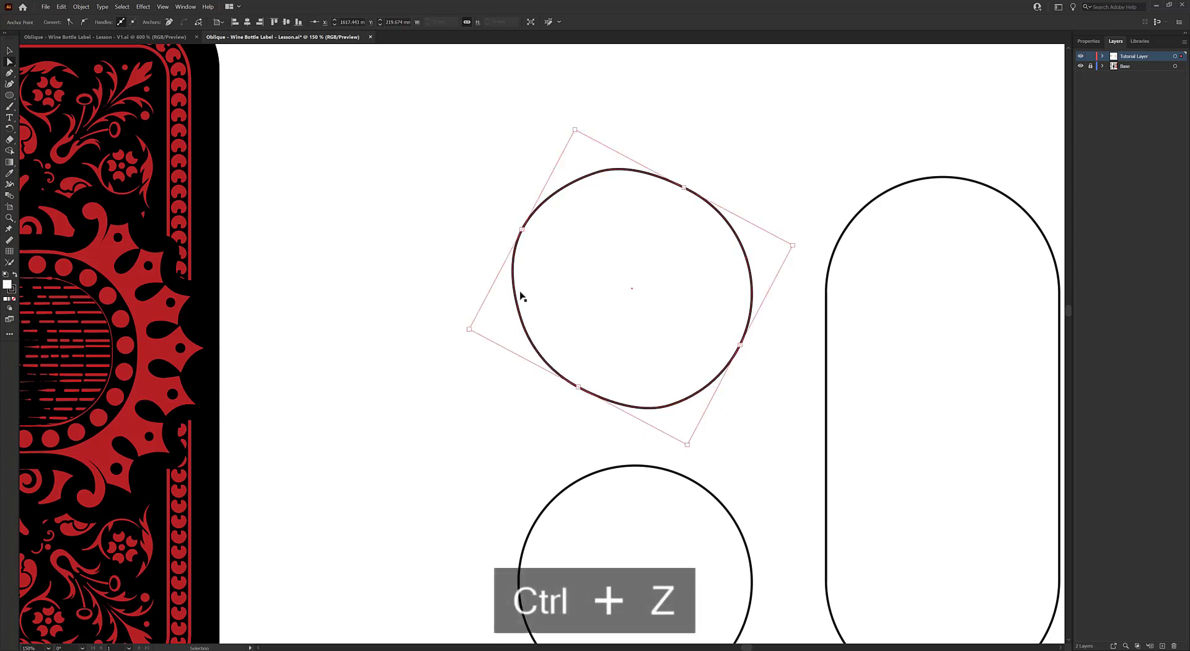
{"action": "key", "text": "a"}
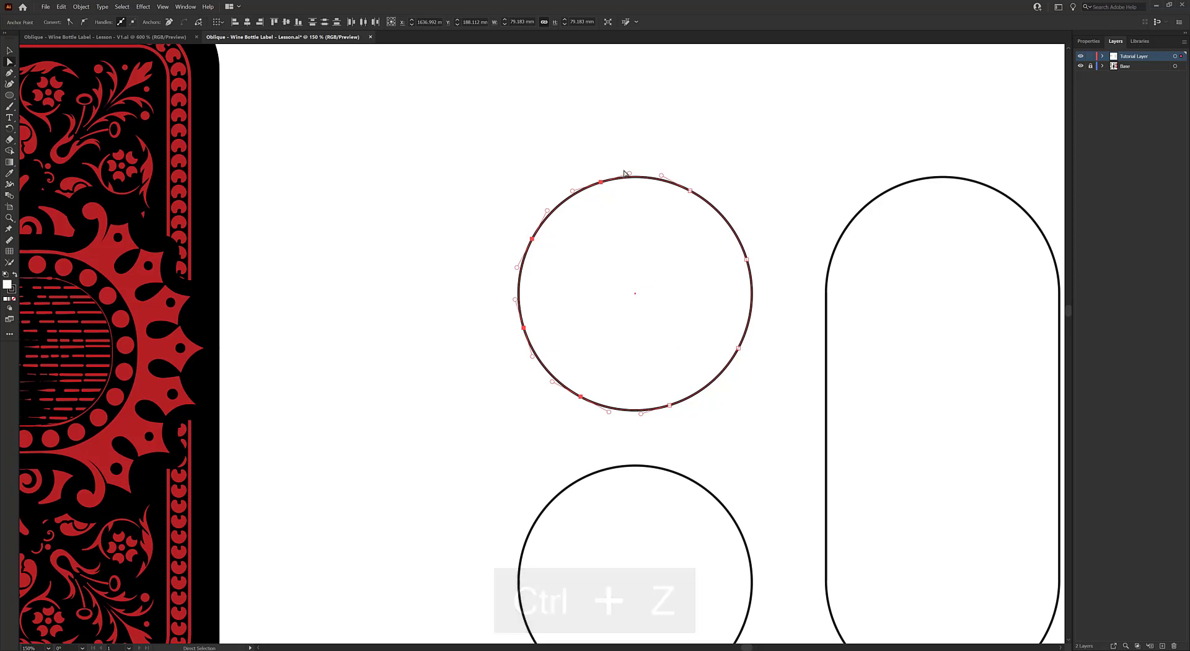
{"action": "key", "text": "p"}
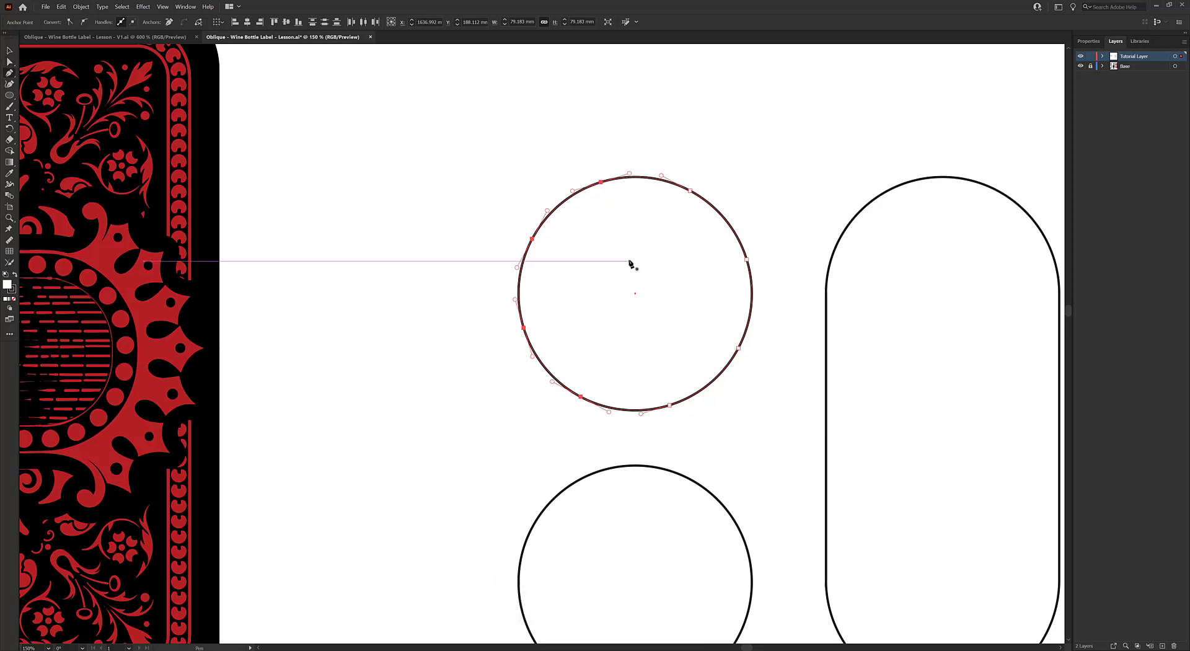
Add anchor points at the circle's top, right, bottom and left.
{"action": "left_click", "coordinate": [635, 177]}
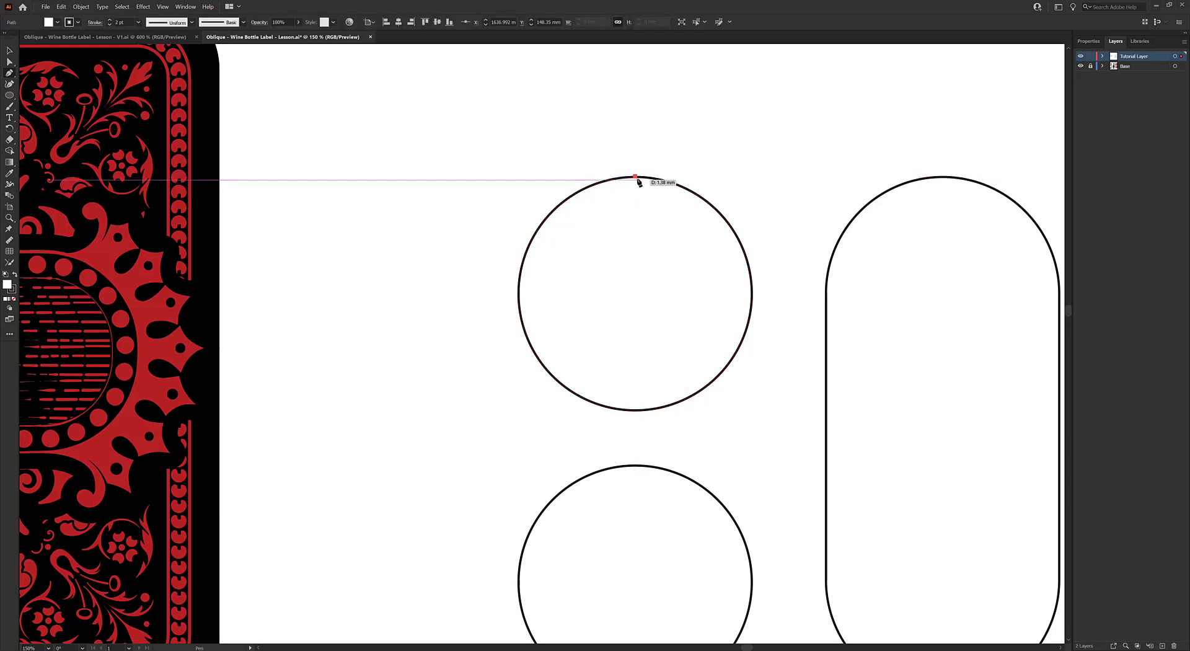
{"action": "key", "text": "ctrl+z"}
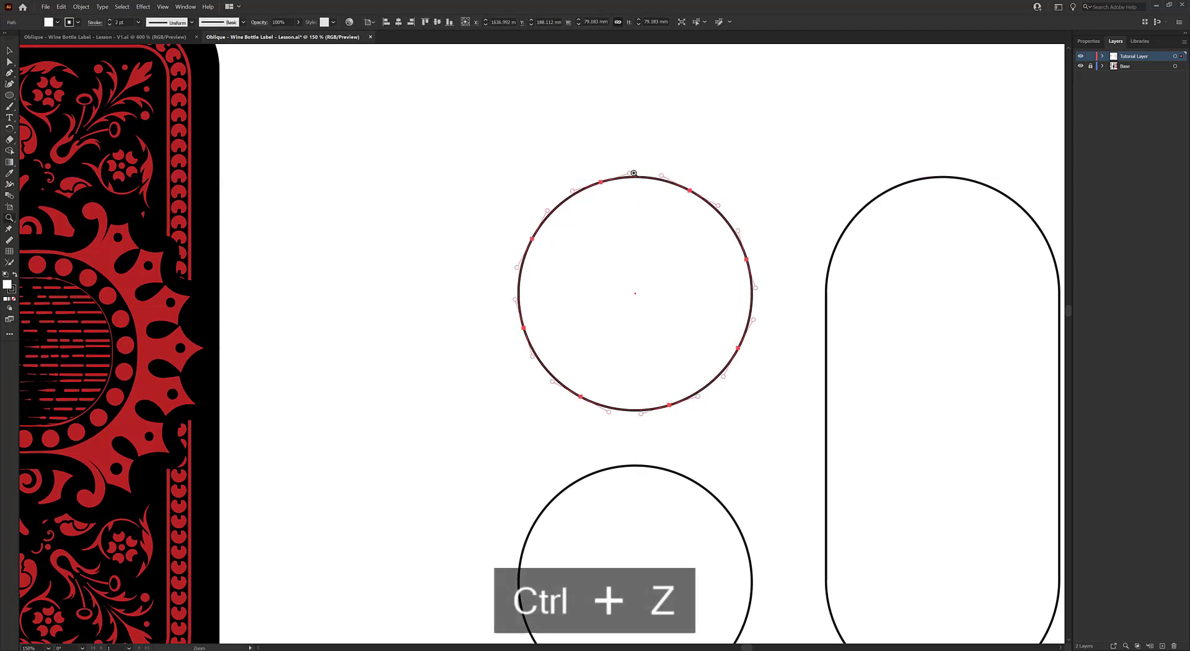
{"action": "key", "text": "plus"}
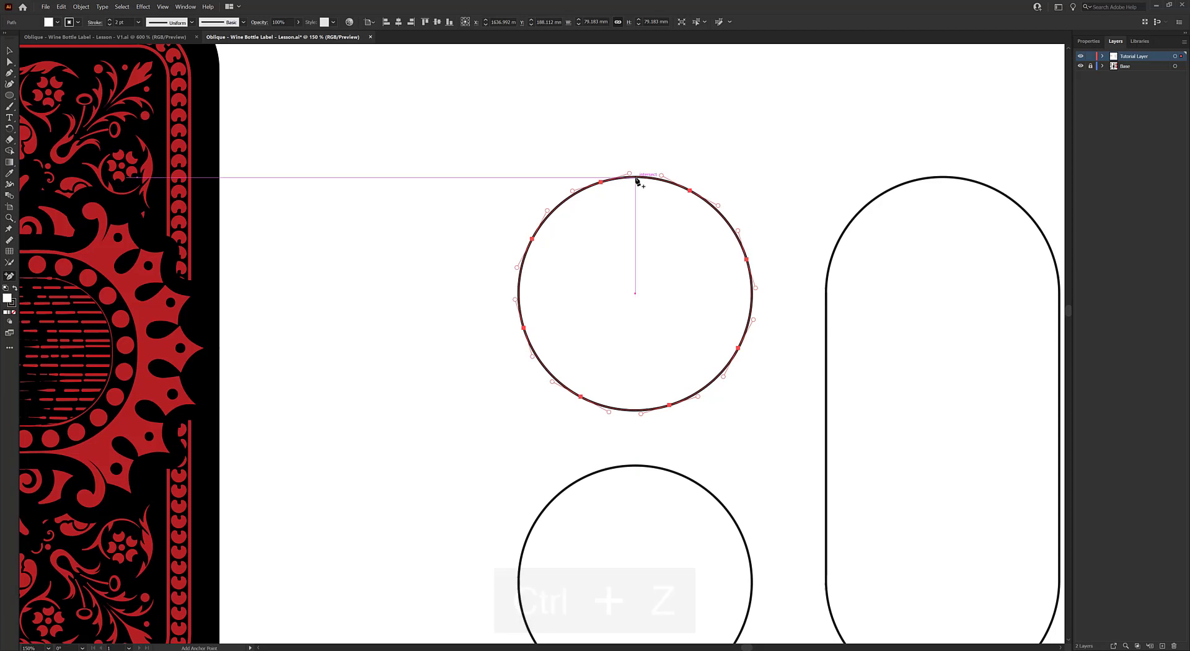
{"action": "left_click", "coordinate": [636, 178]}
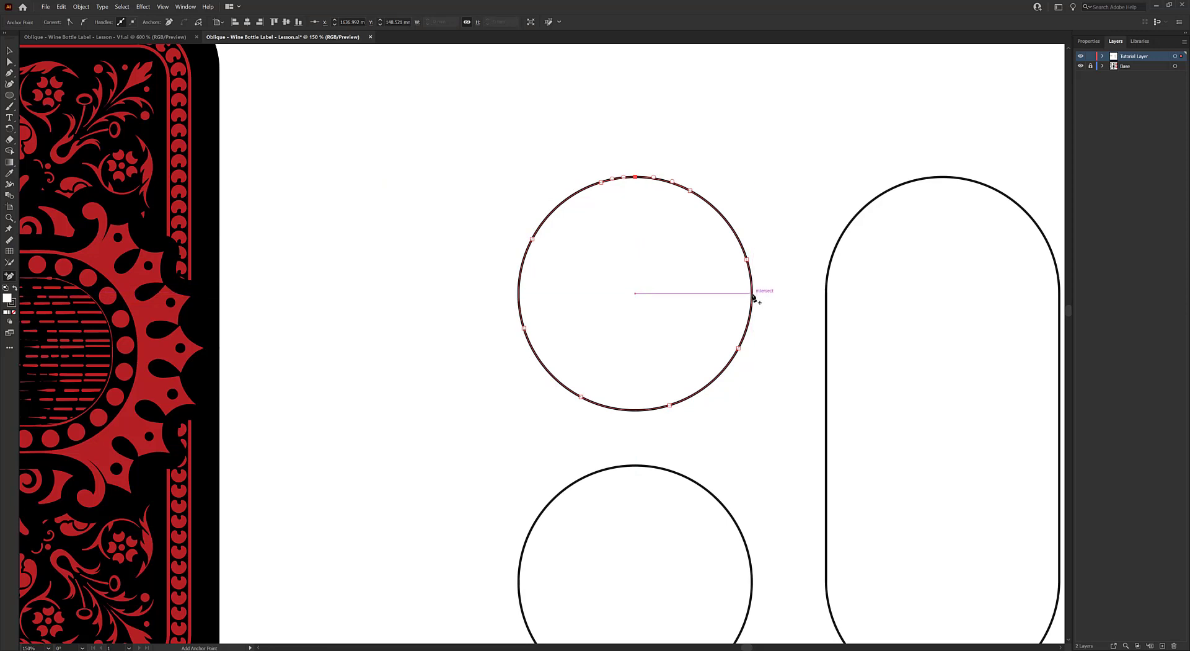
{"action": "left_click", "coordinate": [752, 294]}
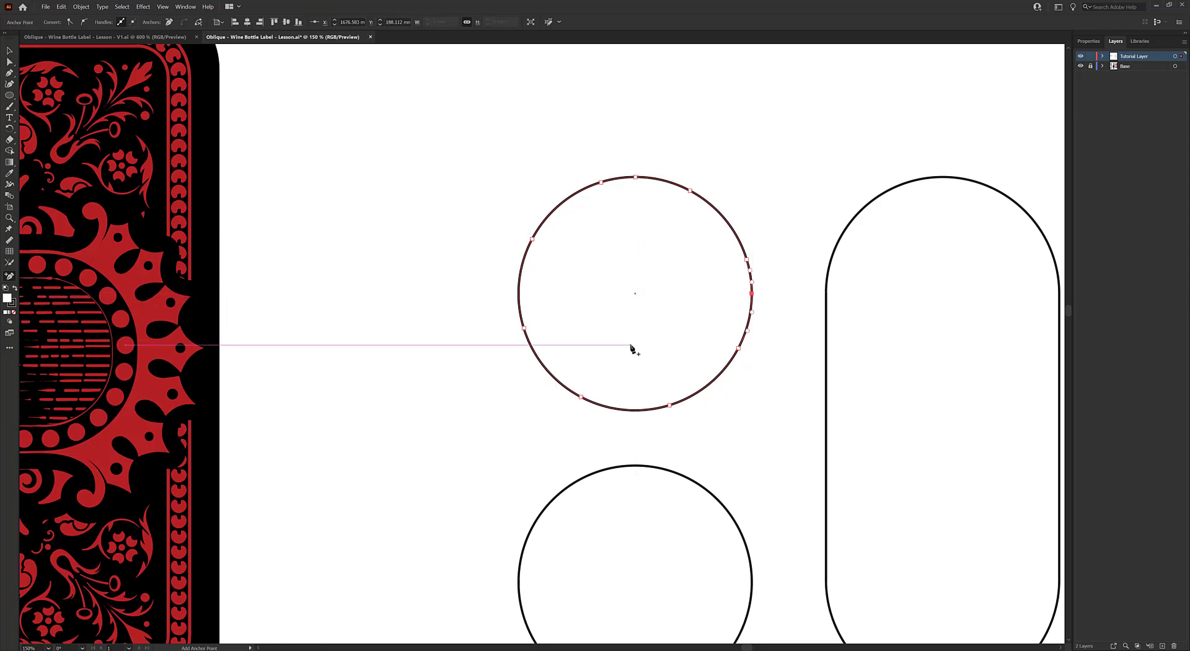
{"action": "left_click", "coordinate": [635, 411]}
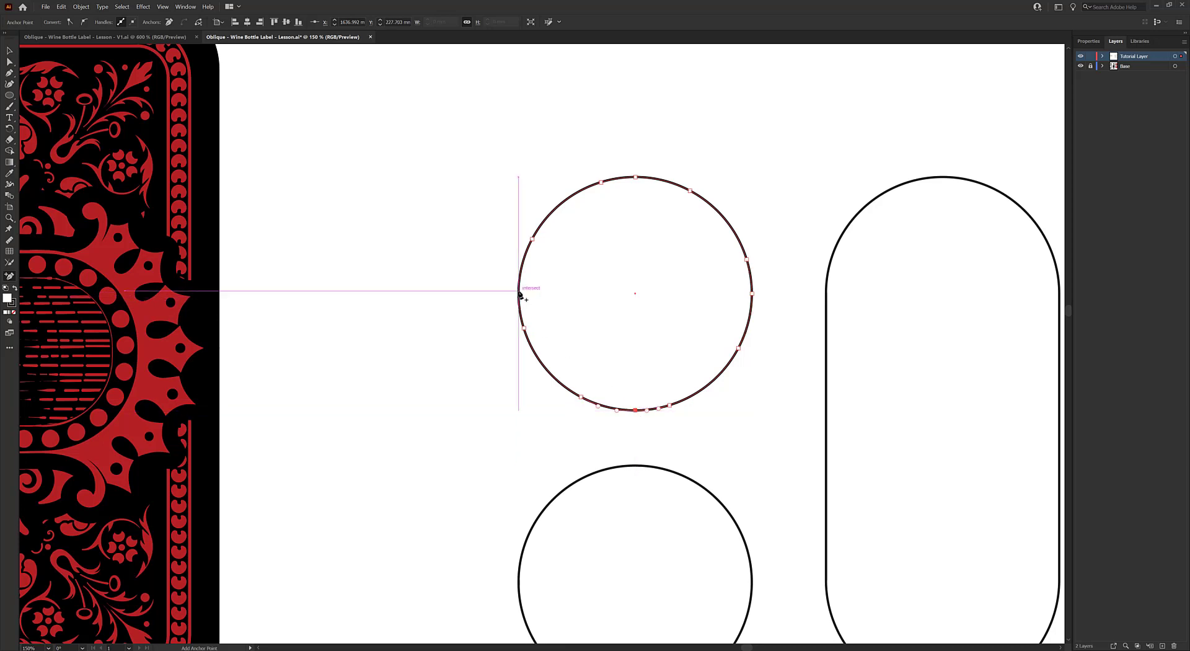
{"action": "left_click", "coordinate": [519, 292]}
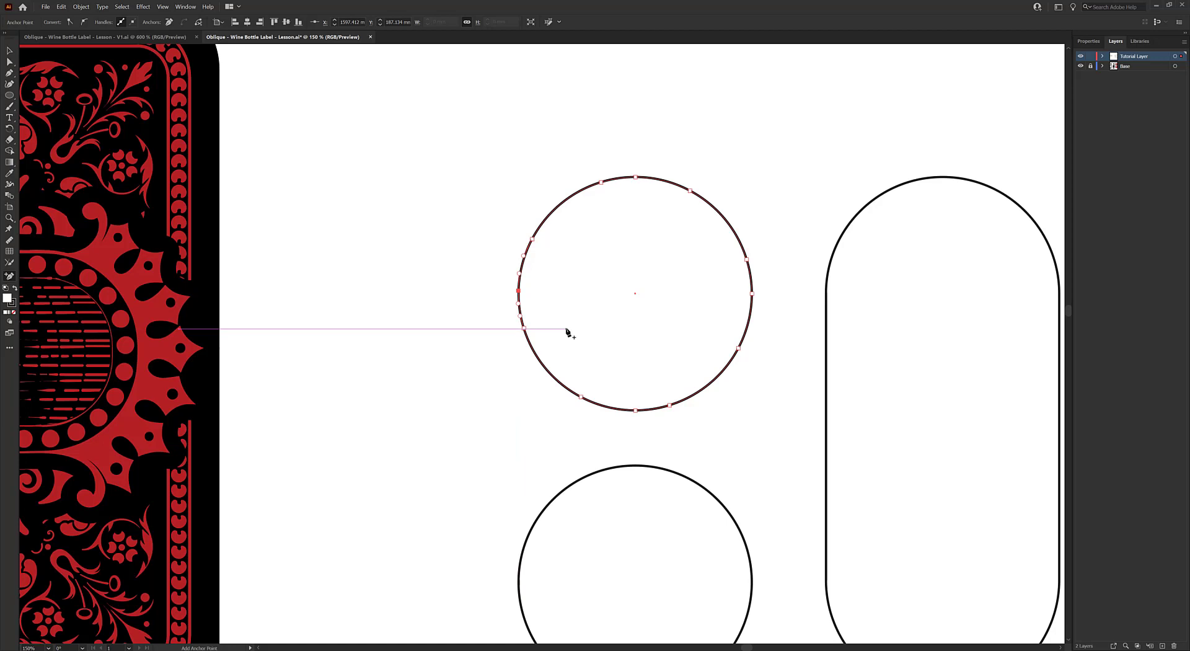
Delete the ten extra anchors, leaving only the four cardinal points.
{"action": "left_click", "coordinate": [532, 239]}
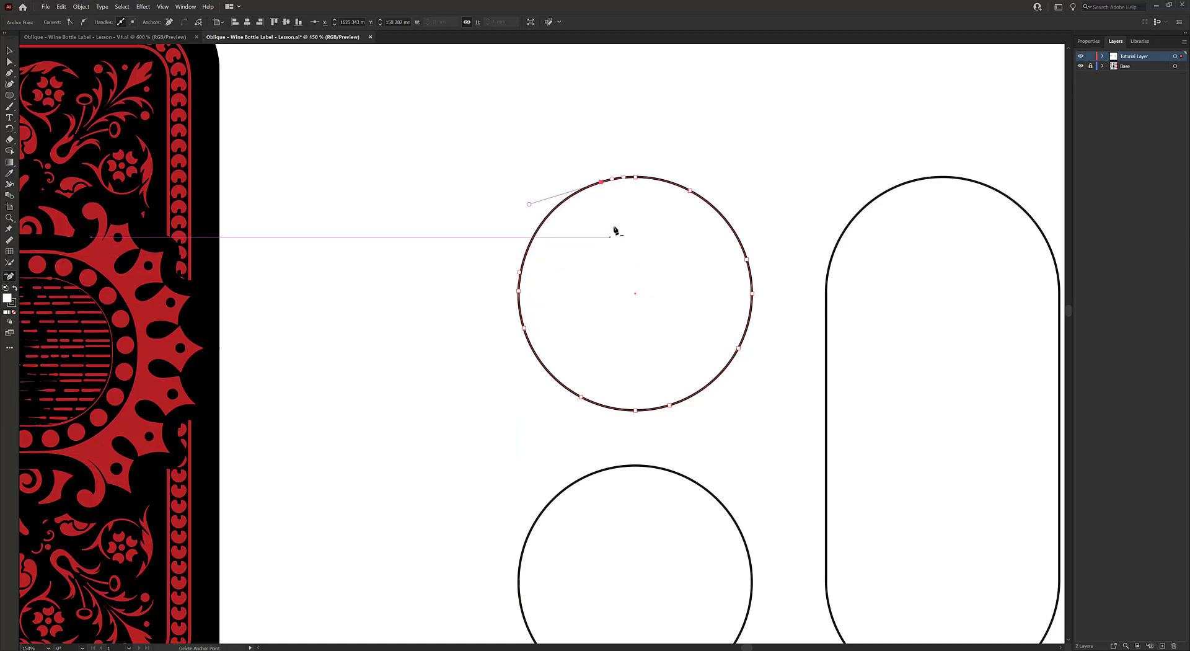
{"action": "left_click", "coordinate": [601, 183]}
{"action": "left_click", "coordinate": [692, 192]}
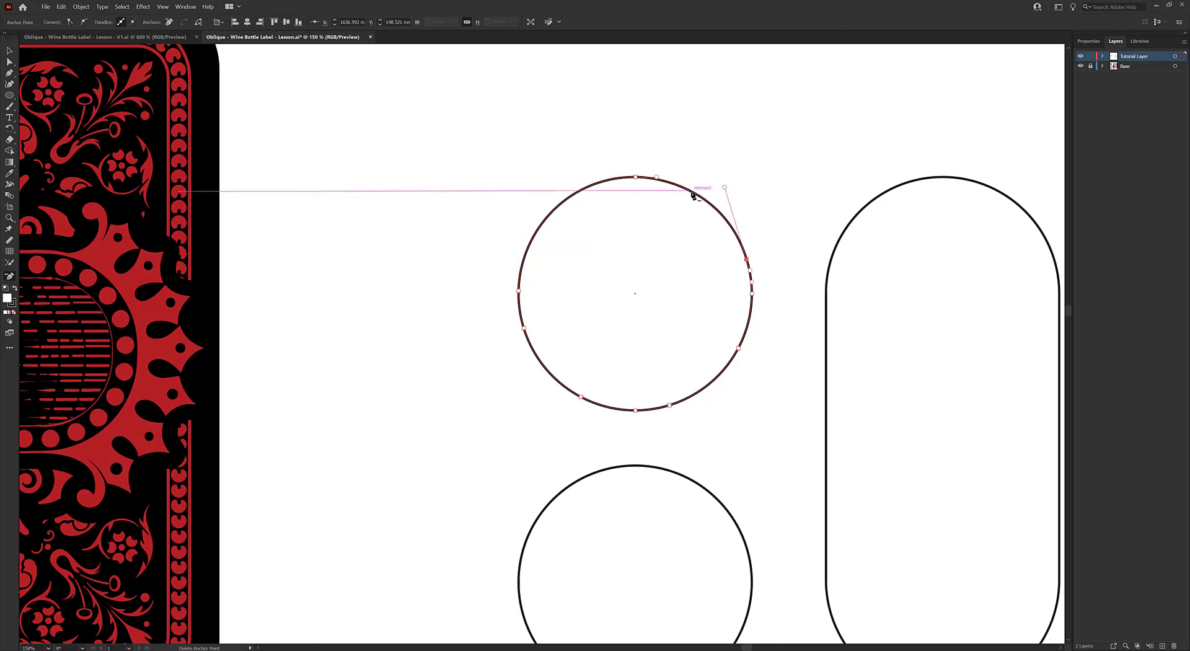
{"action": "left_click", "coordinate": [747, 261]}
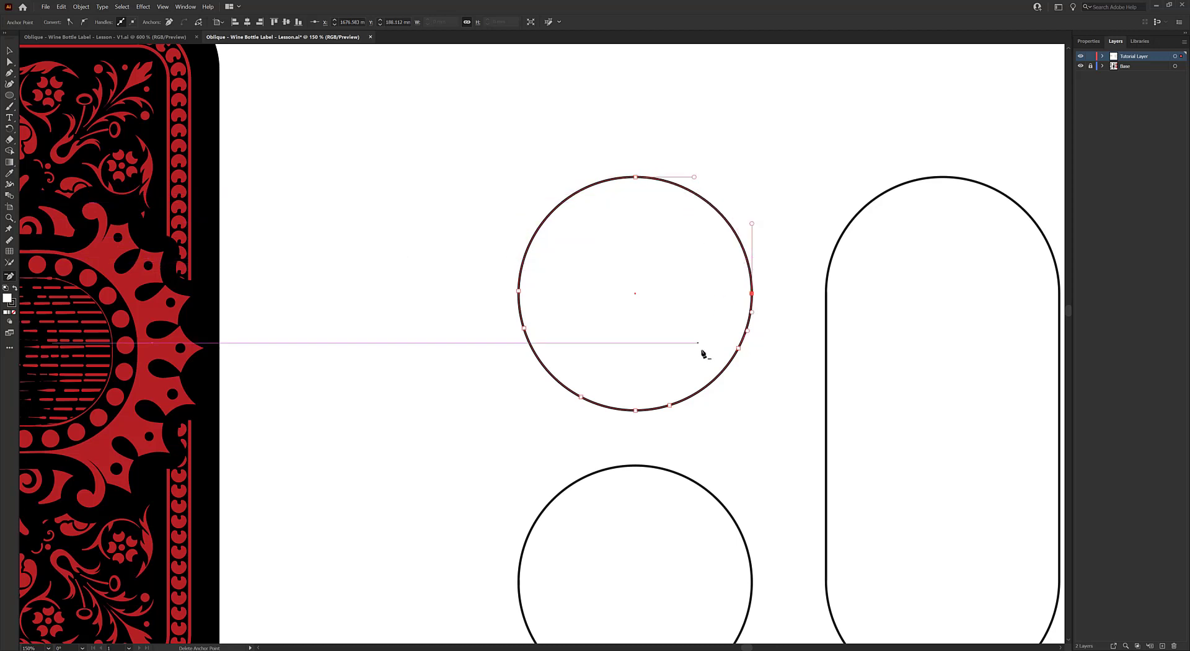
{"action": "left_click", "coordinate": [738, 349]}
{"action": "left_click", "coordinate": [670, 405]}
{"action": "left_click", "coordinate": [658, 407]}
{"action": "left_click", "coordinate": [646, 409]}
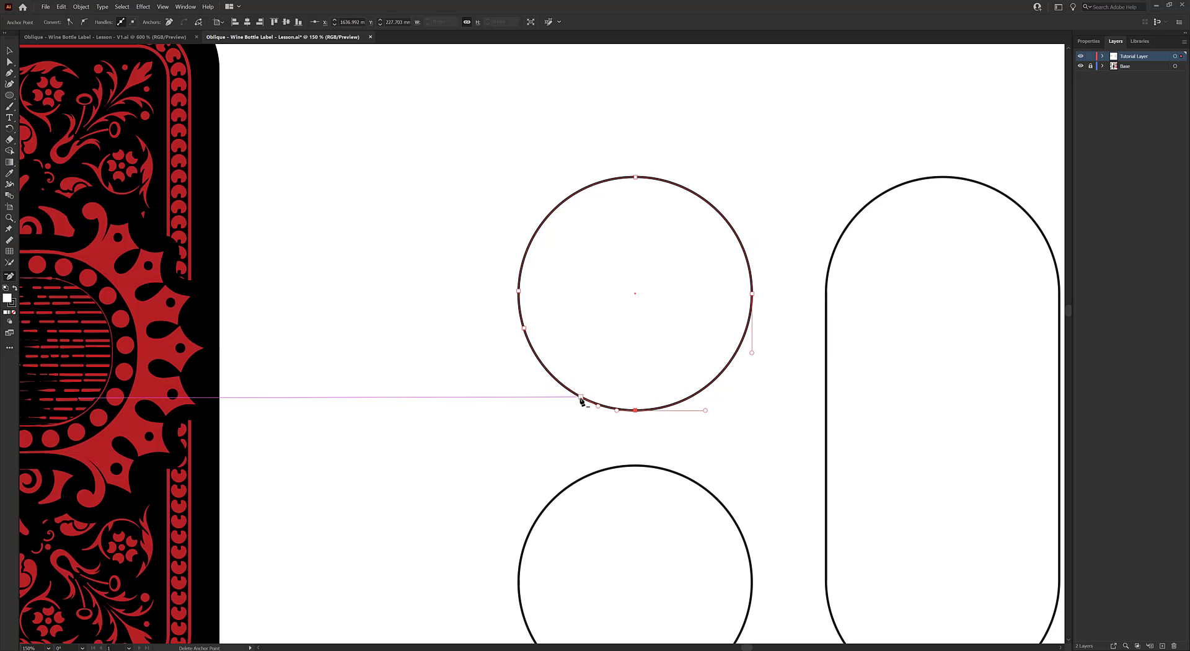
{"action": "left_click", "coordinate": [581, 396]}
{"action": "left_click", "coordinate": [524, 326]}
{"action": "key", "text": "a"}
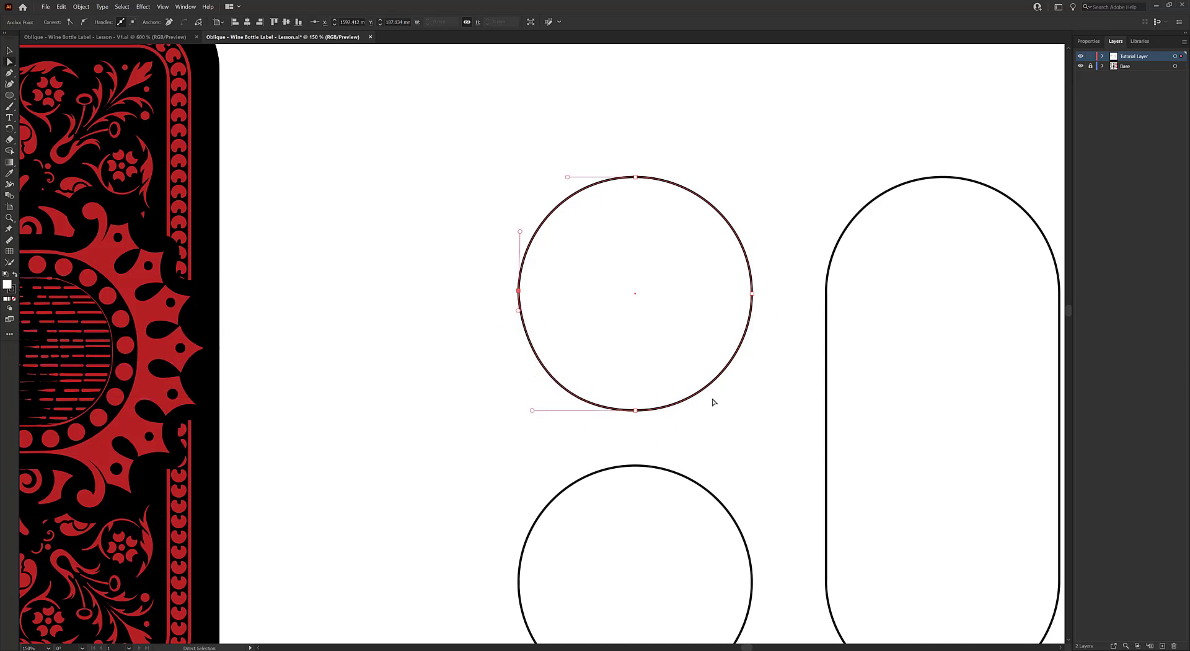
Even out the circle's bottom, left and top anchor handles so the curves match.
{"action": "left_click_drag", "start_coordinate": [452, 133], "coordinate": [767, 430]}
{"action": "left_click", "coordinate": [465, 322]}
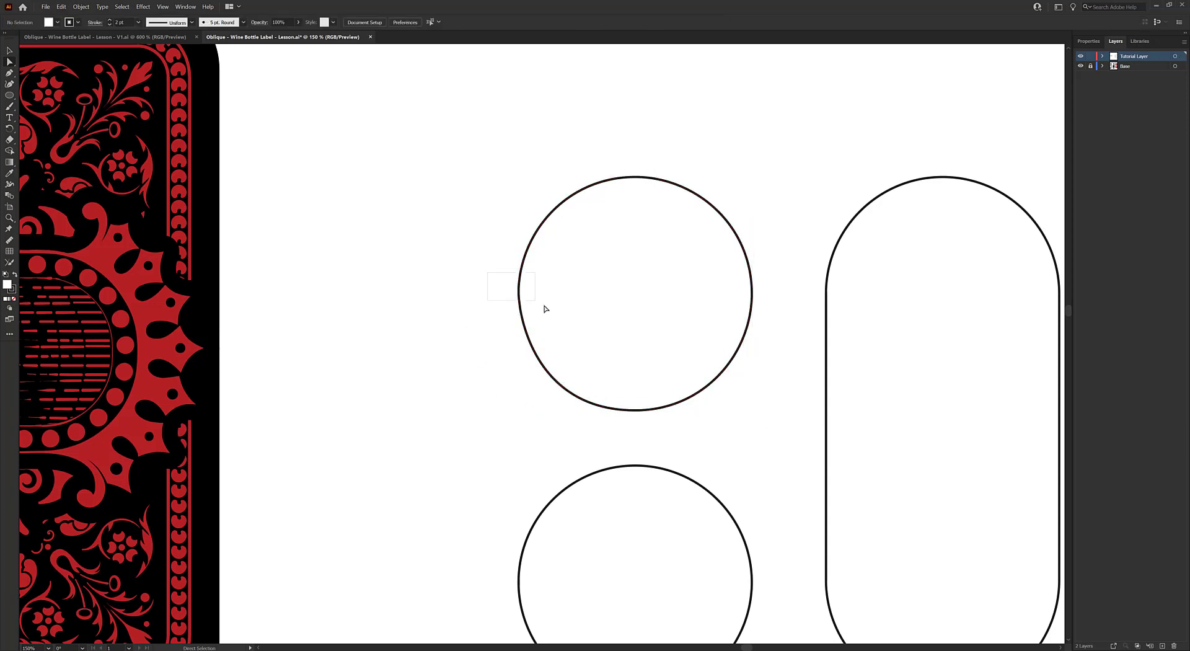
{"action": "left_click_drag", "start_coordinate": [546, 309], "coordinate": [541, 307]}
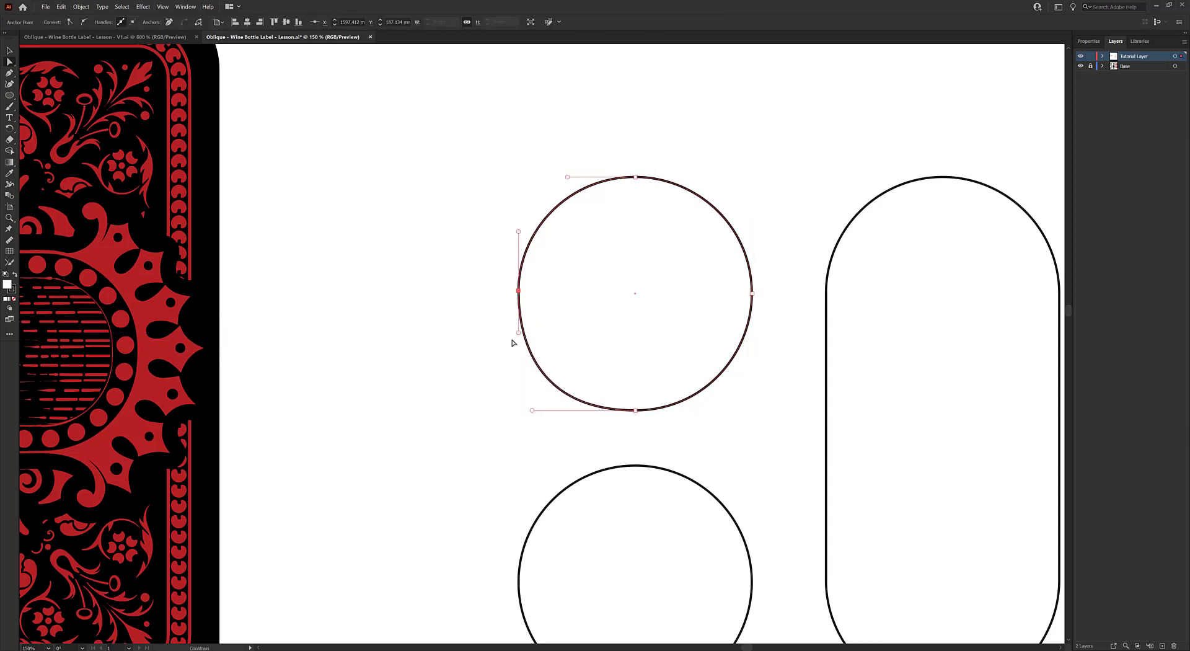
{"action": "left_click_drag", "start_coordinate": [532, 410], "coordinate": [559, 411]}
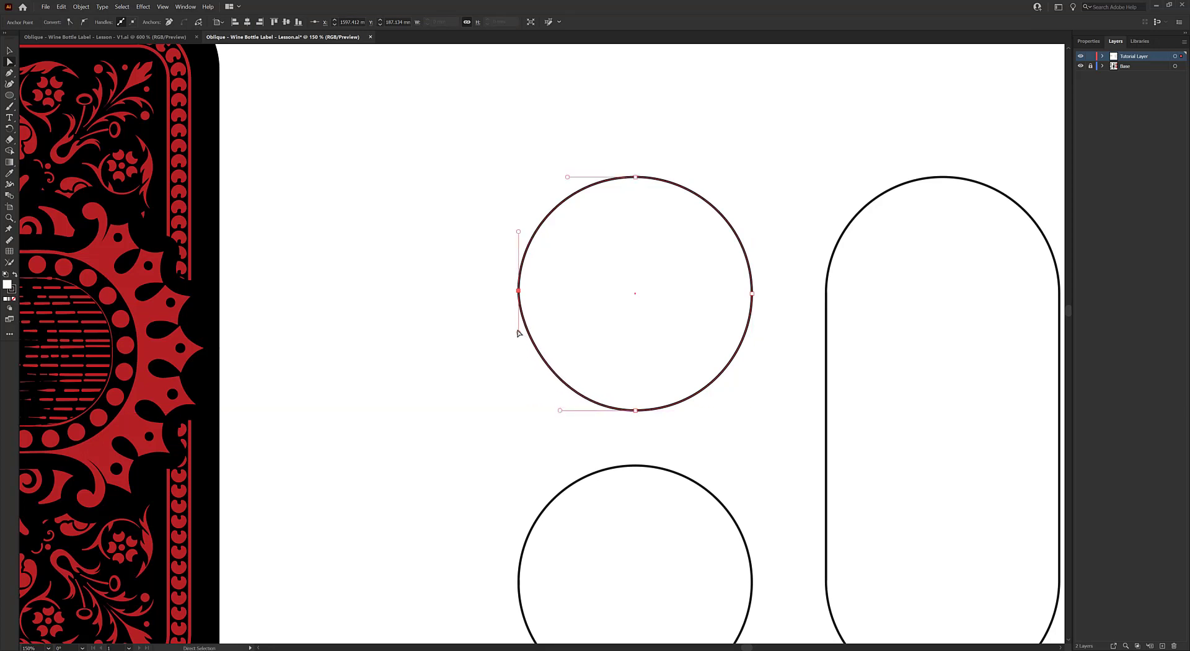
{"action": "left_click_drag", "start_coordinate": [518, 333], "coordinate": [518, 345]}
{"action": "left_click_drag", "start_coordinate": [426, 129], "coordinate": [776, 426]}
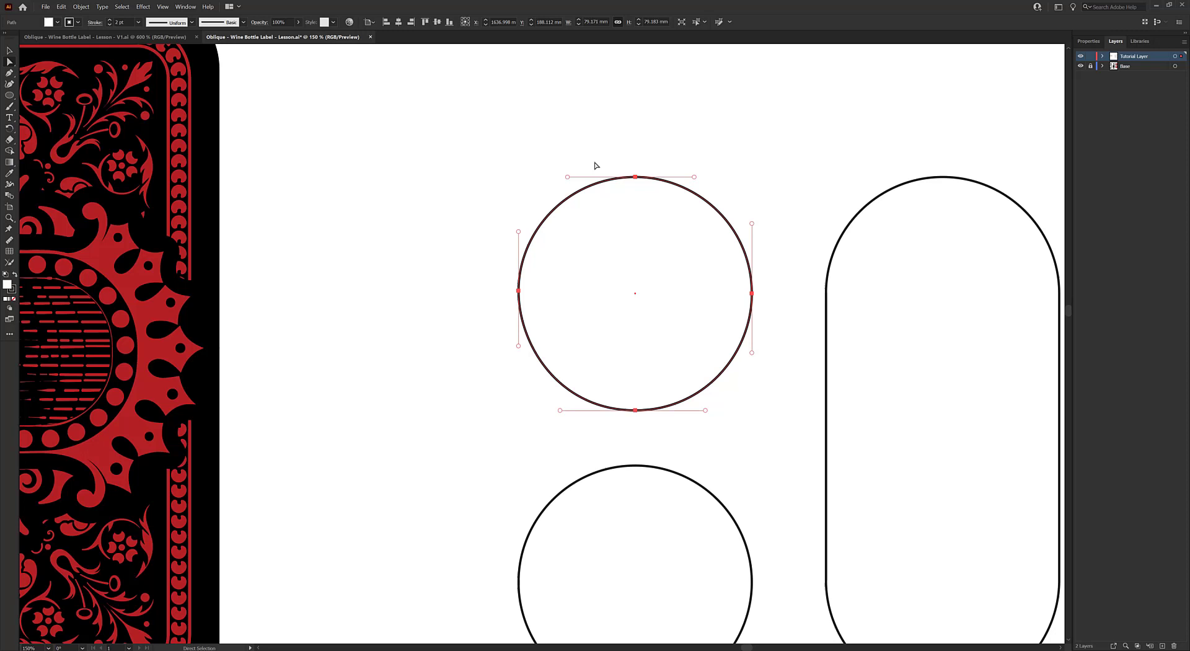
{"action": "left_click_drag", "start_coordinate": [568, 178], "coordinate": [570, 177]}
Nudge the circle's top curve handle slightly right to finish balancing it.
{"action": "left_click", "coordinate": [751, 435]}
{"action": "scroll", "coordinate": [470, 316], "scroll_direction": "down", "scroll_amount": 4}
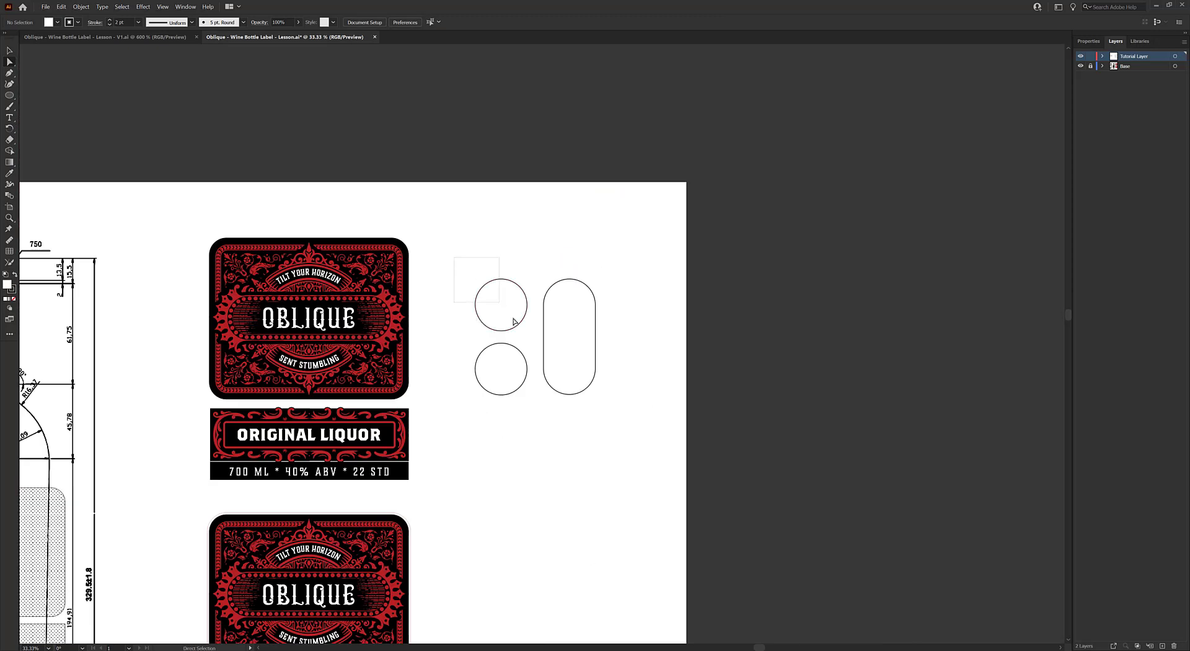
{"action": "left_click_drag", "start_coordinate": [514, 321], "coordinate": [534, 337]}
{"action": "scroll", "coordinate": [499, 292], "scroll_direction": "up", "scroll_amount": 4}
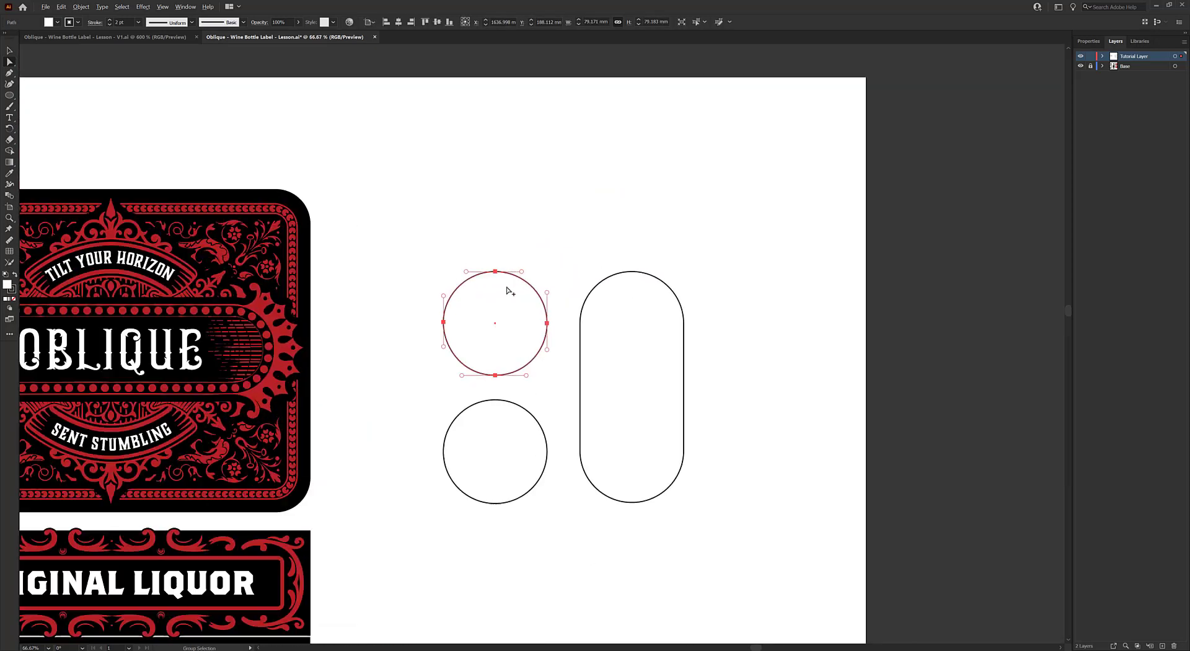
{"action": "left_click_drag", "start_coordinate": [538, 254], "coordinate": [539, 253]}
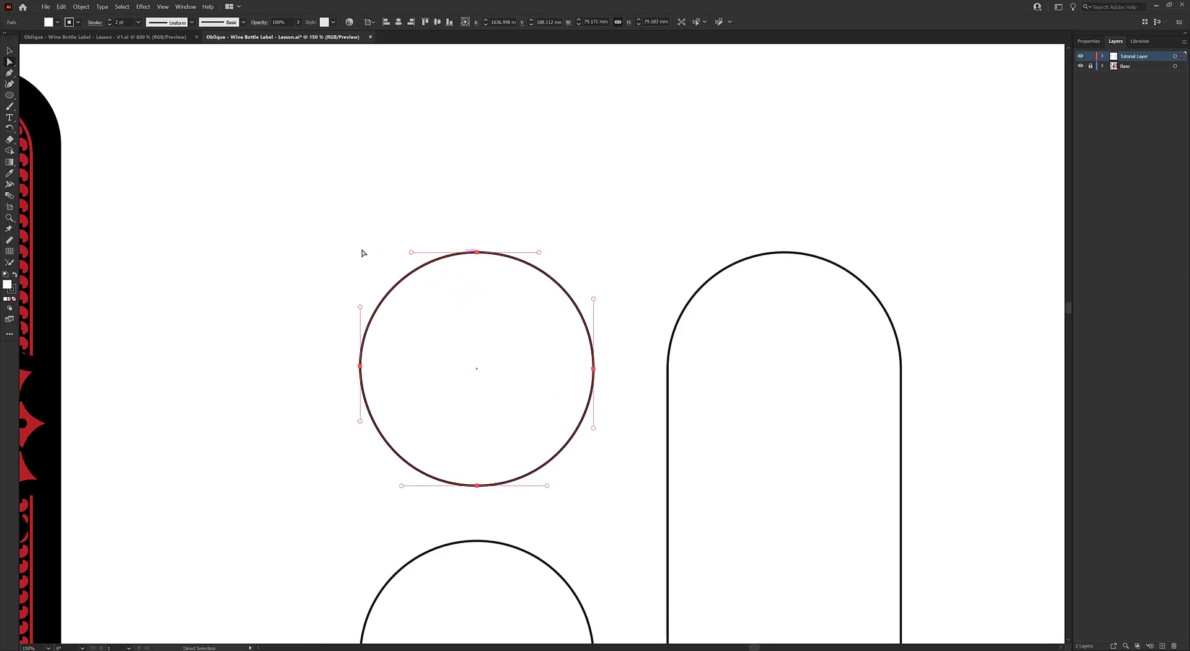
Zoom out and in on the B of the OBLIQUE wordmark.
{"action": "scroll", "coordinate": [363, 253], "scroll_direction": "down", "scroll_amount": 3}
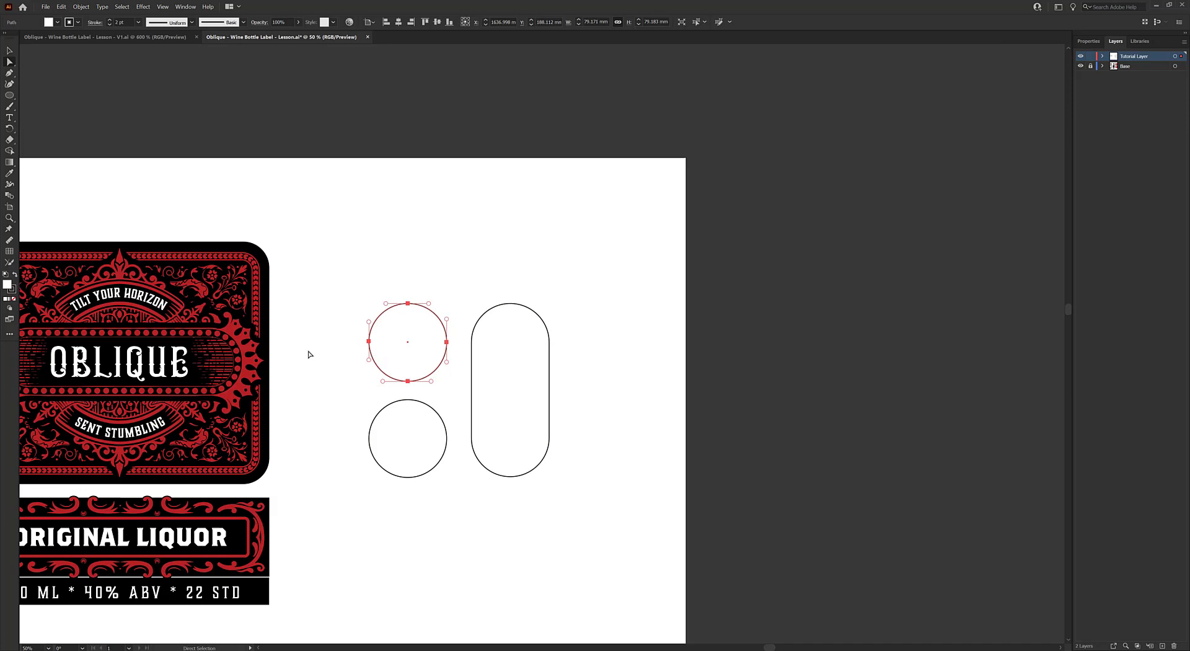
{"action": "scroll", "coordinate": [346, 393], "scroll_direction": "left", "scroll_amount": 5}
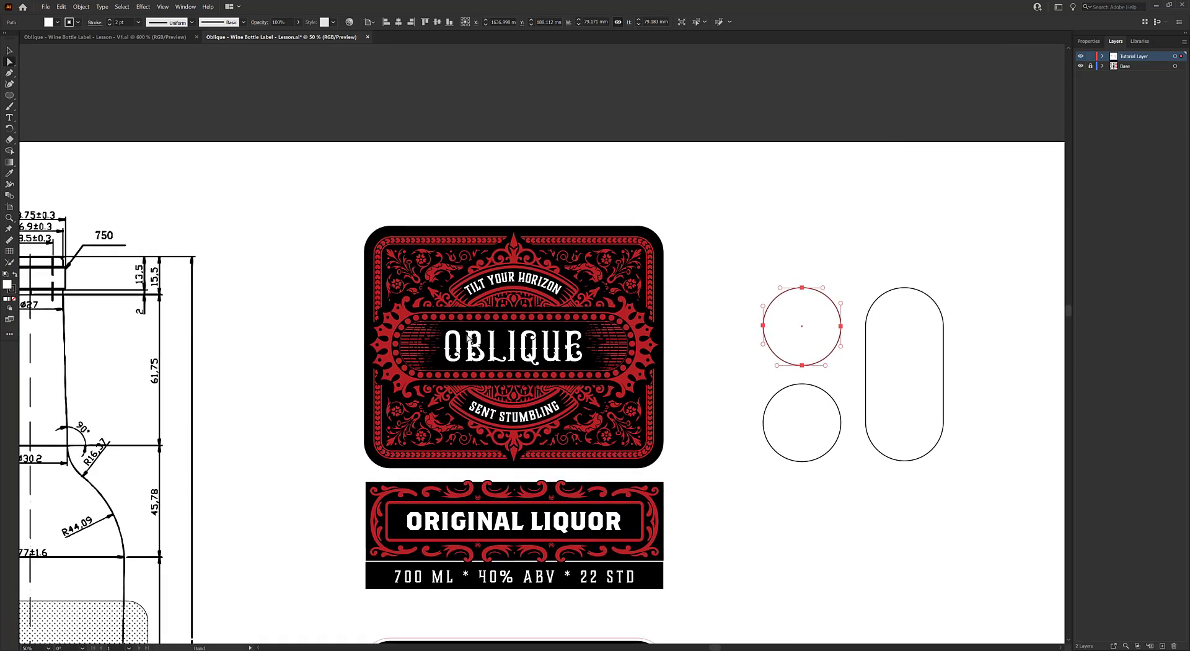
{"action": "scroll", "coordinate": [477, 347], "scroll_direction": "up", "scroll_amount": 3}
{"action": "scroll", "coordinate": [477, 347], "scroll_direction": "up", "scroll_amount": 2}
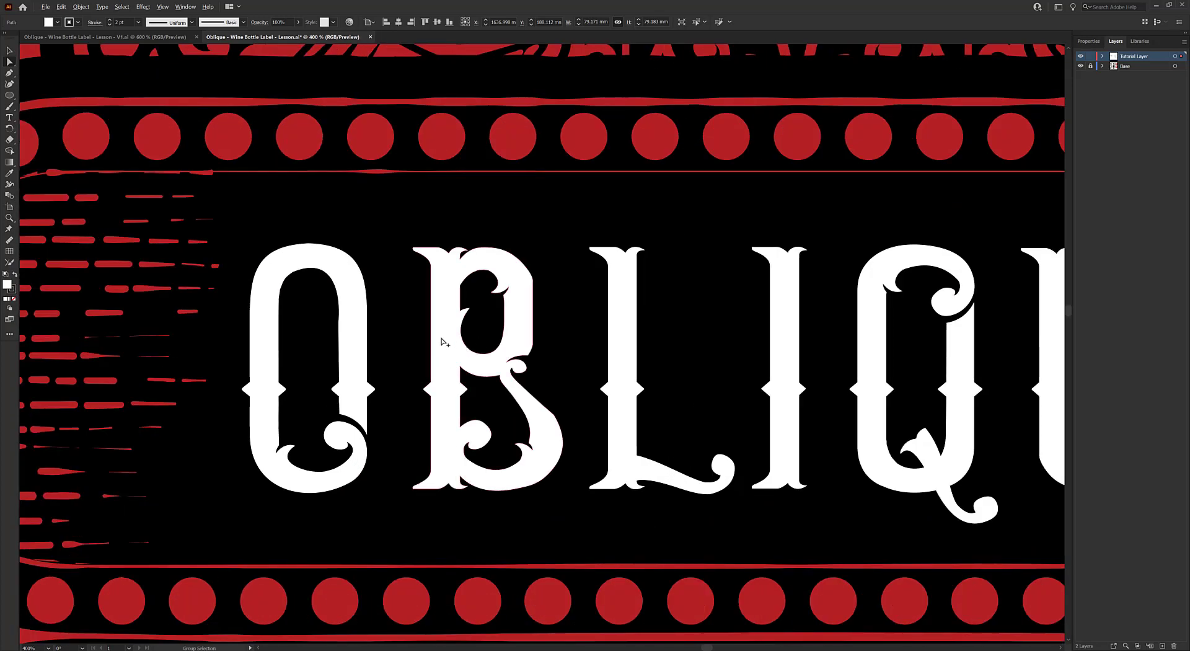
Run Object > Path > Simplify on the B outline and accept the reduced-anchor result.
{"action": "scroll", "coordinate": [443, 341], "scroll_direction": "up", "scroll_amount": 2}
{"action": "left_click_drag", "start_coordinate": [450, 326], "coordinate": [518, 279]}
{"action": "left_click", "coordinate": [516, 278]}
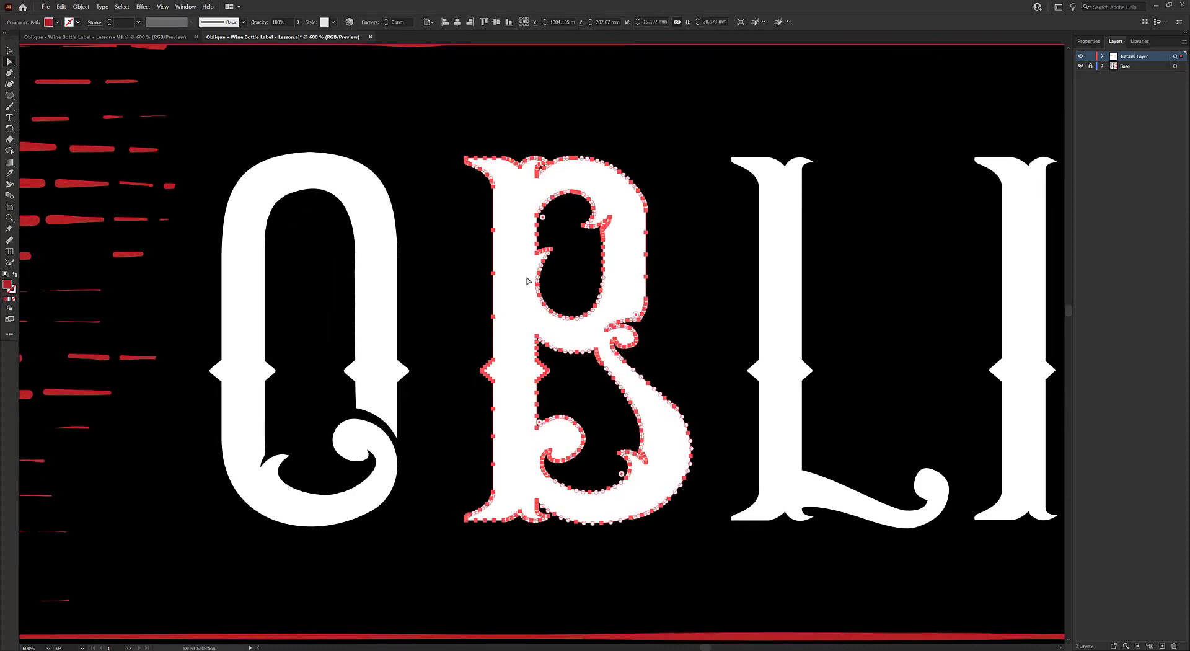
{"action": "left_click", "coordinate": [83, 7]}
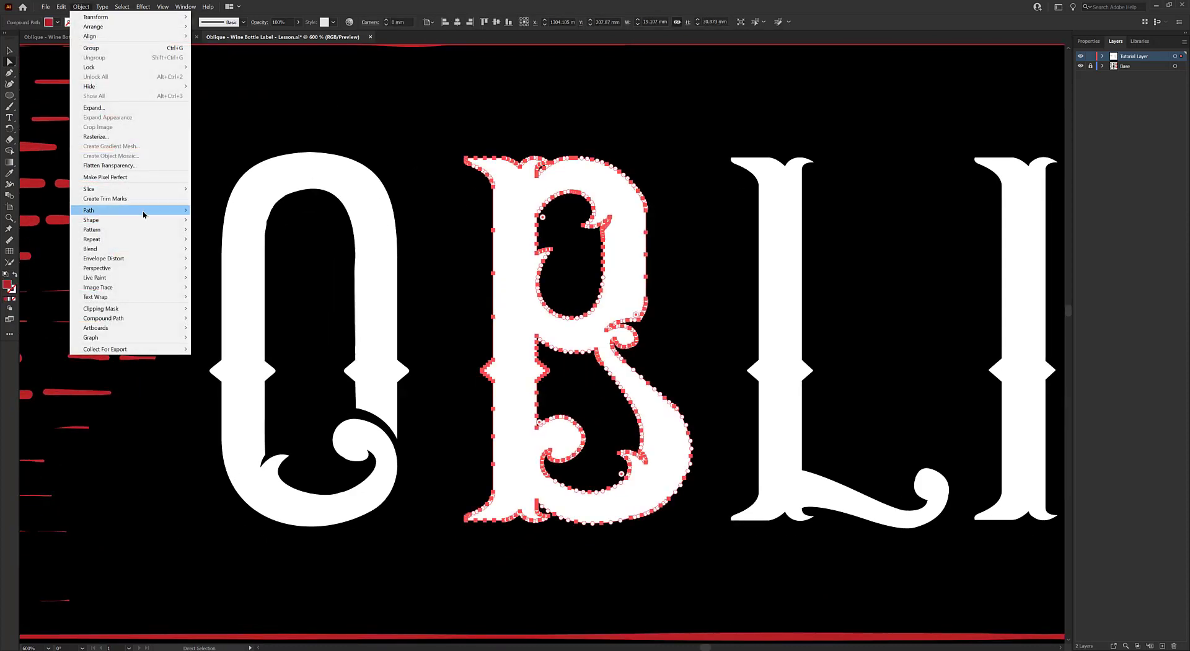
{"action": "mouse_move", "coordinate": [146, 213]}
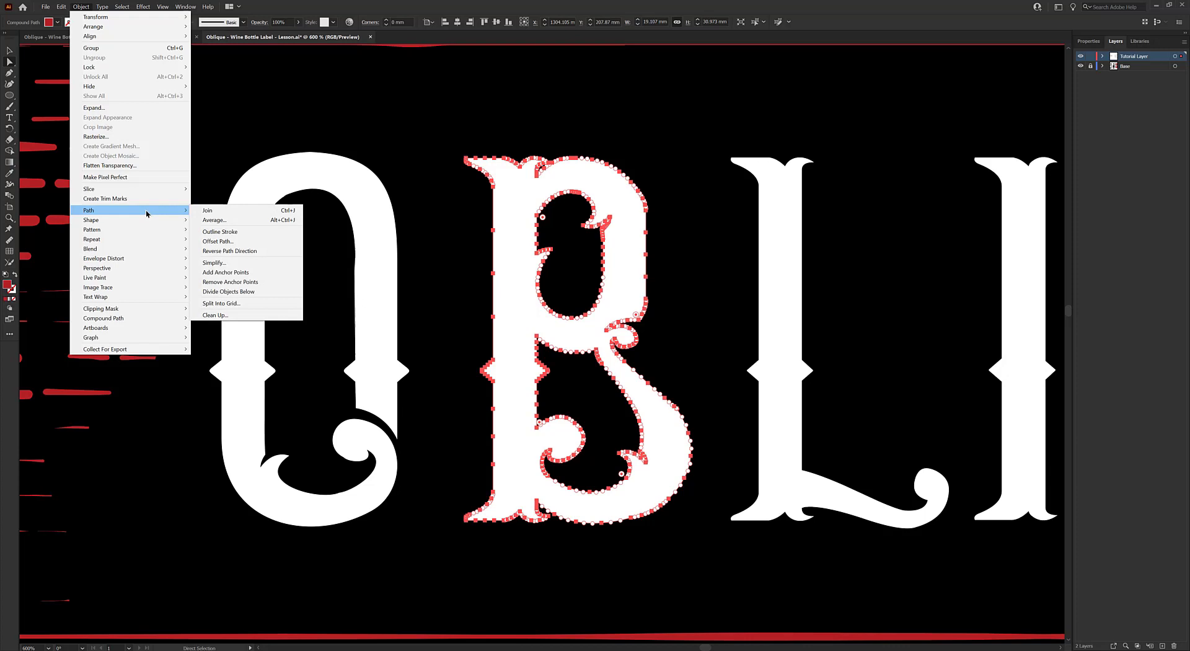
{"action": "left_click", "coordinate": [215, 263]}
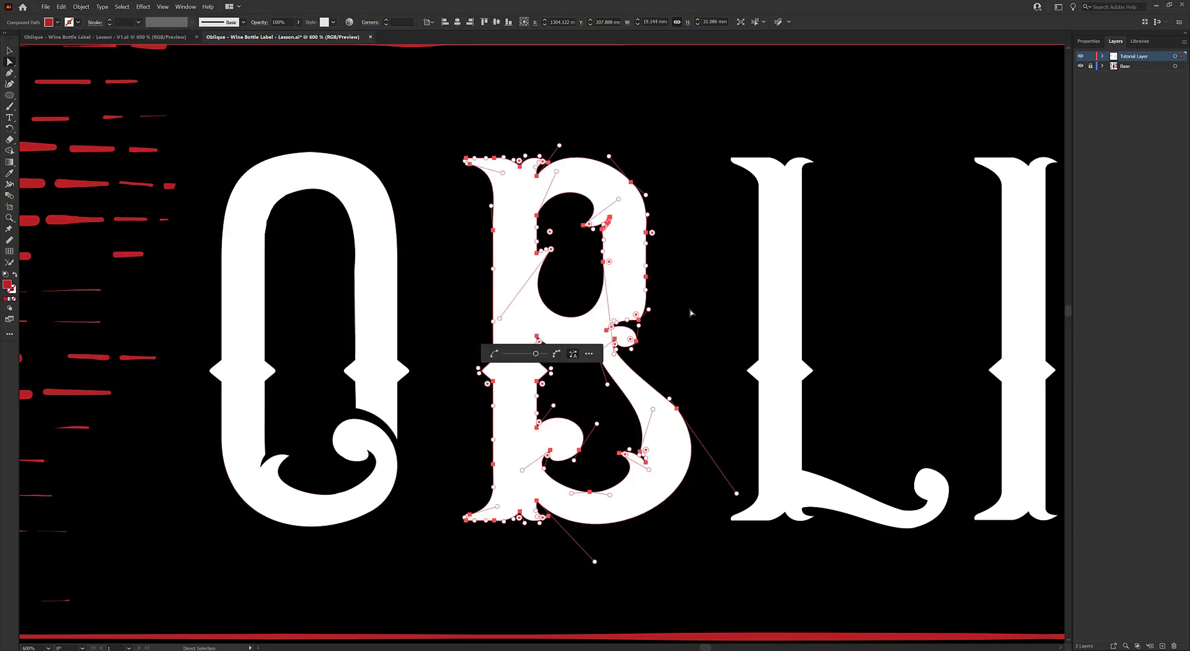
{"action": "left_click", "coordinate": [704, 340]}
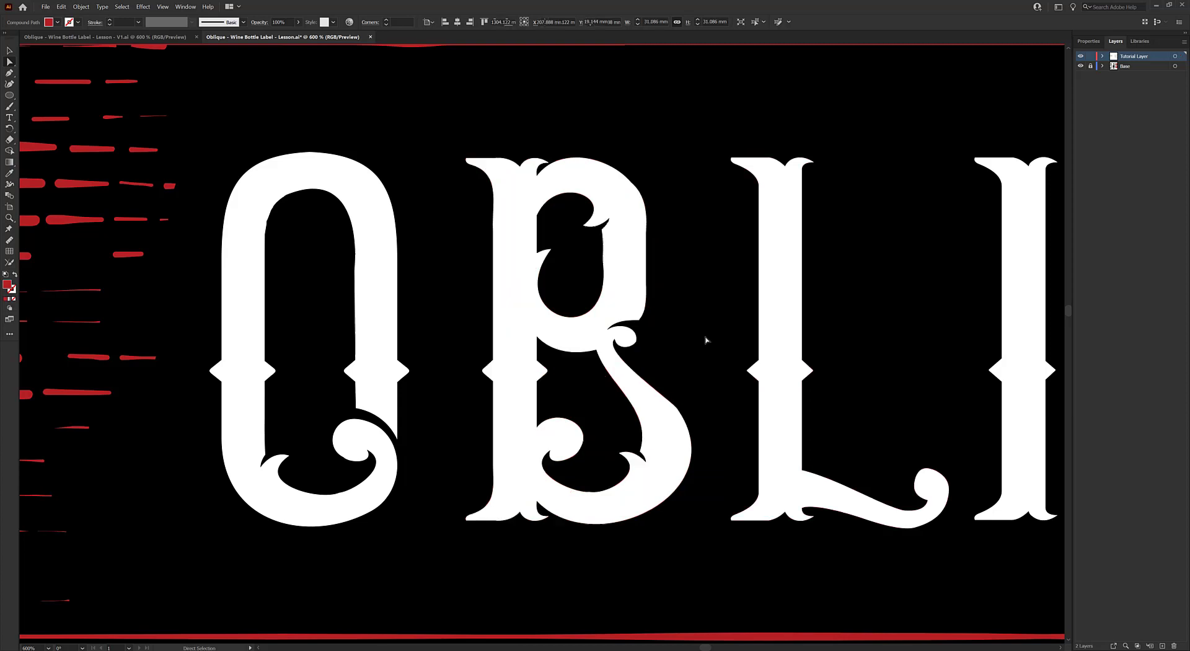
On the B's upper bowl, add a top anchor, delete the upper-right anchor and reshape its handle.
{"action": "left_click", "coordinate": [617, 370]}
{"action": "scroll", "coordinate": [518, 352], "scroll_direction": "up", "scroll_amount": 2, "text": "alt"}
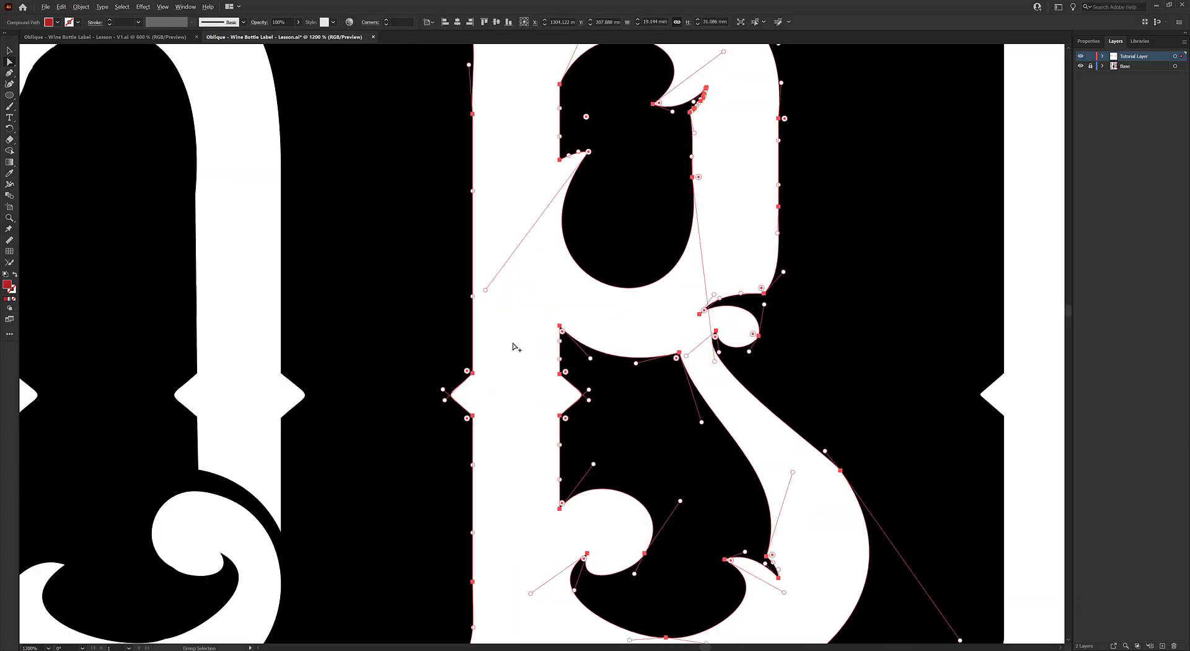
{"action": "scroll", "coordinate": [641, 177], "scroll_direction": "up", "scroll_amount": 3}
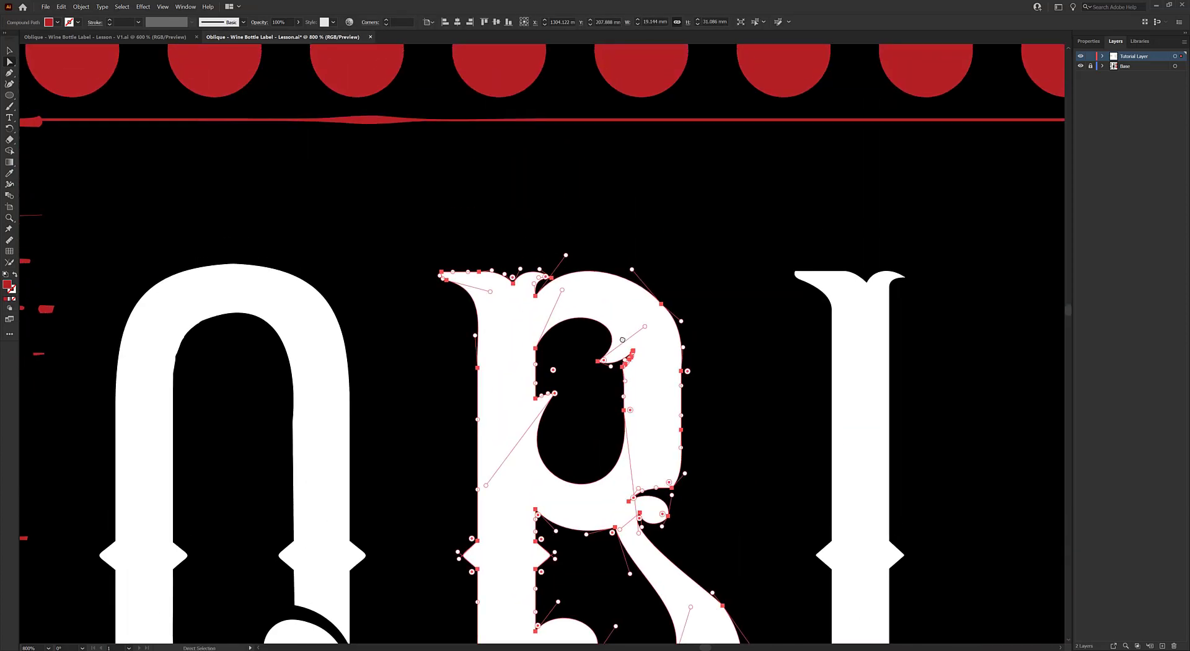
{"action": "key", "text": "plus"}
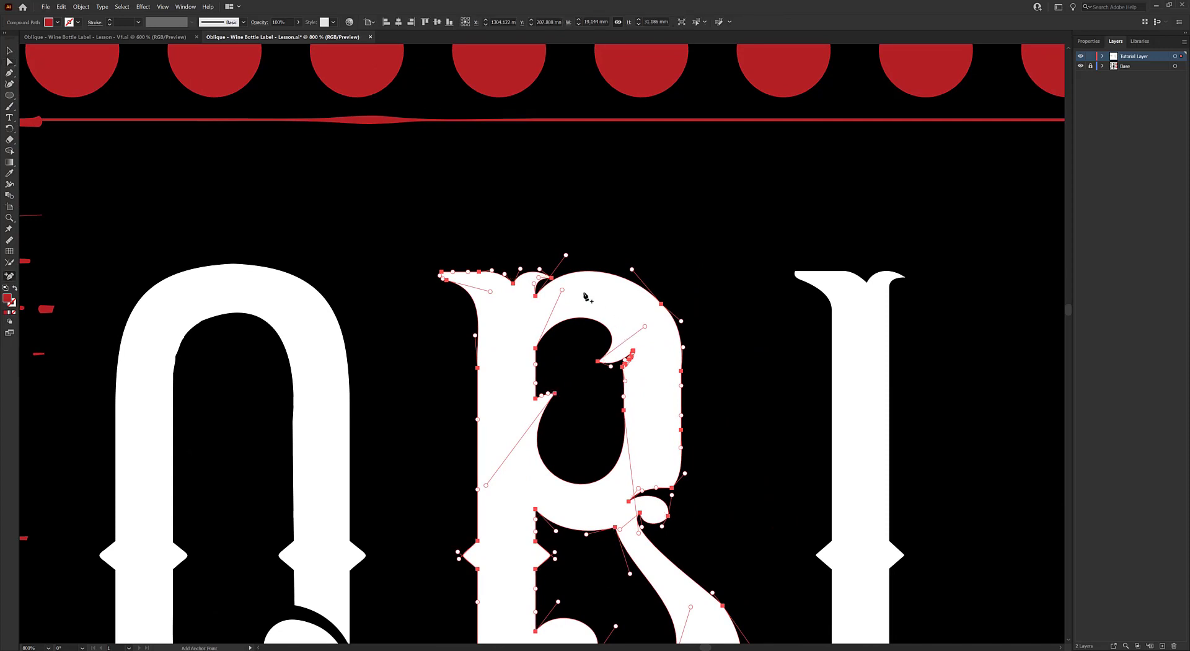
{"action": "left_click", "coordinate": [591, 270]}
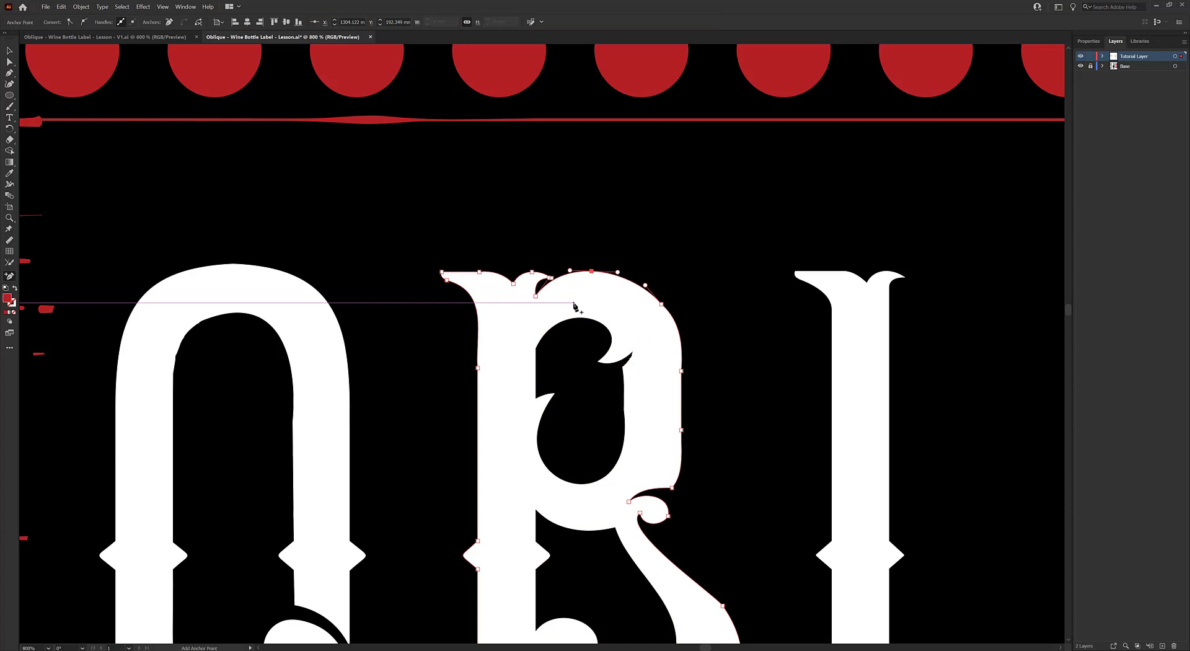
{"action": "key", "text": "minus"}
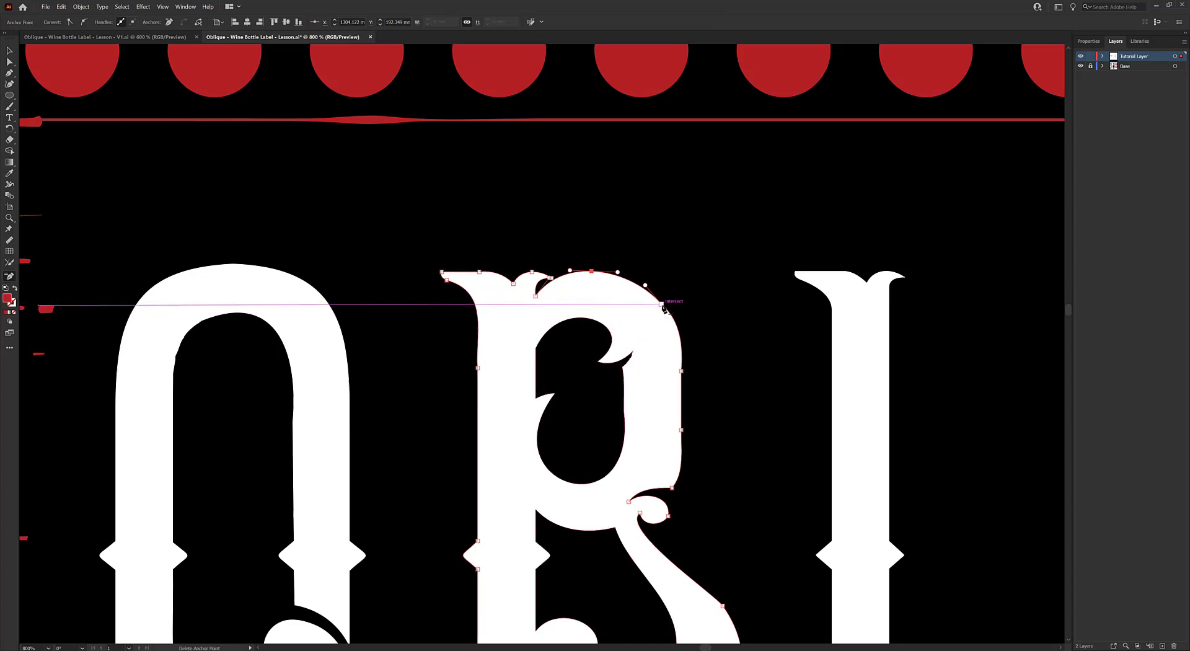
{"action": "left_click", "coordinate": [662, 305]}
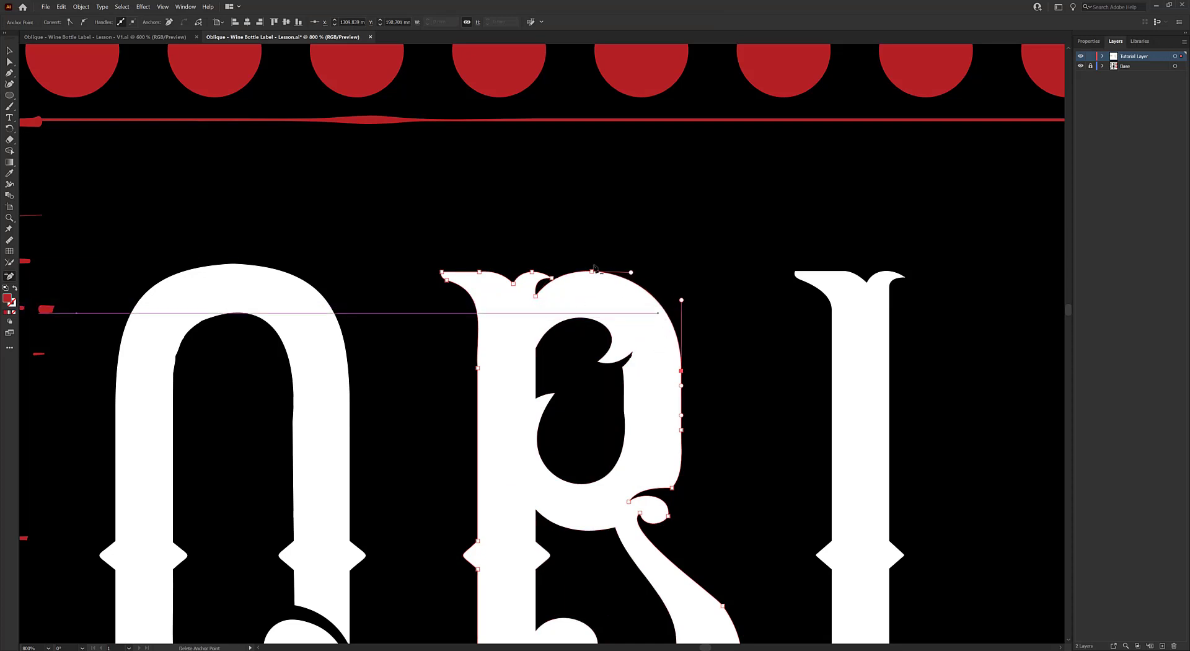
{"action": "key", "text": "a"}
{"action": "left_click_drag", "start_coordinate": [631, 271], "coordinate": [633, 271]}
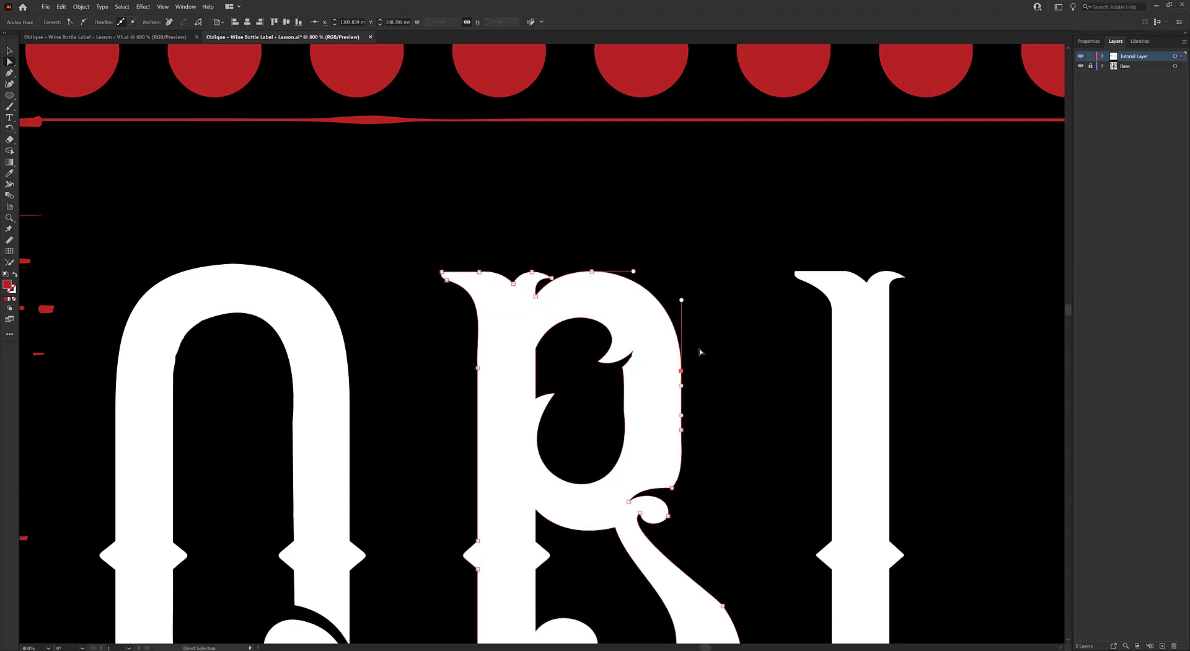
Raise the small curl's anchor and rotate and shorten its handles to smooth the curl.
{"action": "scroll", "coordinate": [681, 372], "scroll_direction": "down", "scroll_amount": 5}
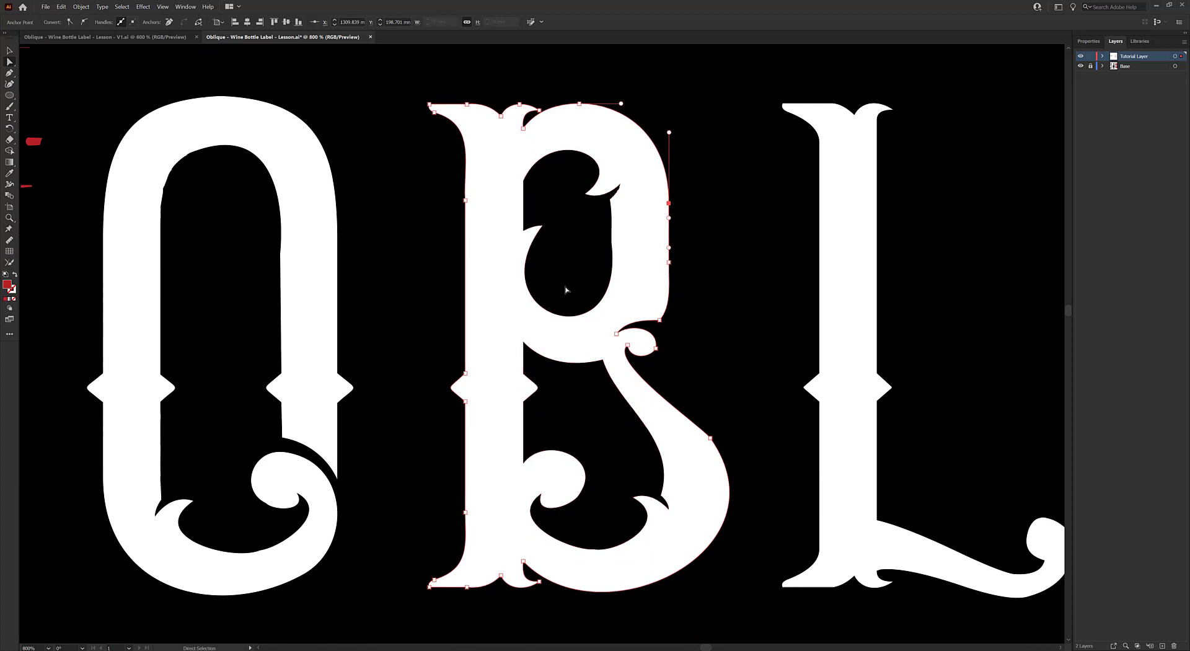
{"action": "left_click_drag", "start_coordinate": [632, 382], "coordinate": [599, 351]}
{"action": "scroll", "coordinate": [615, 310], "scroll_direction": "up", "scroll_amount": 5}
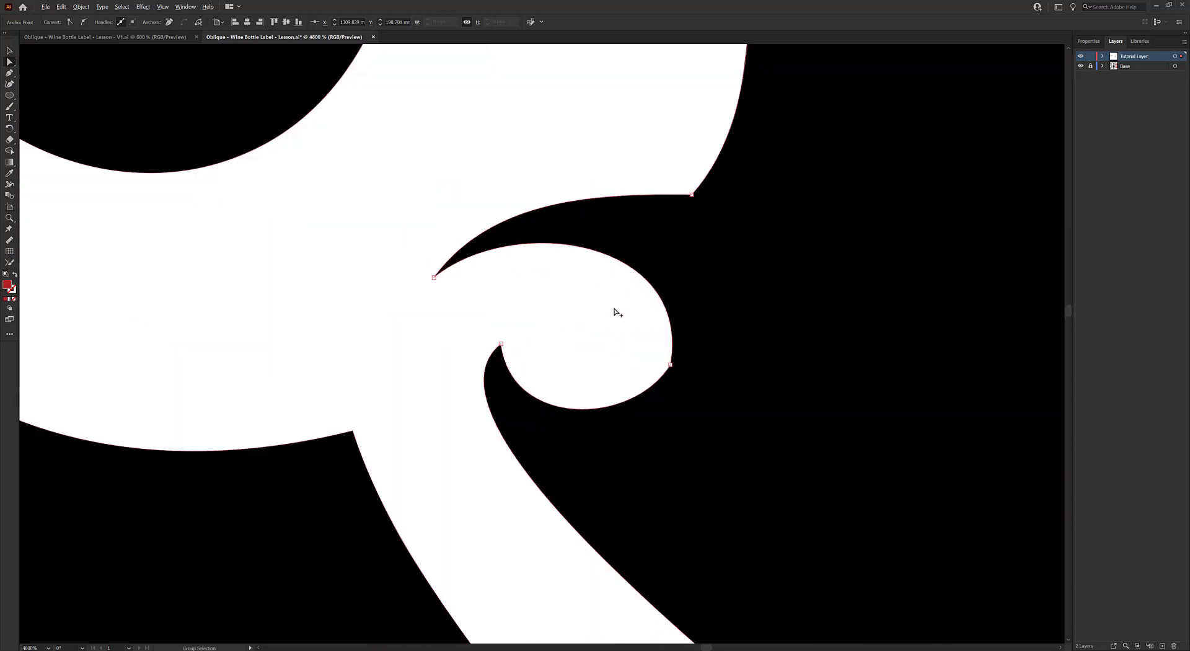
{"action": "left_click", "coordinate": [670, 366]}
{"action": "left_click_drag", "start_coordinate": [669, 366], "coordinate": [675, 330]}
{"action": "left_click_drag", "start_coordinate": [636, 394], "coordinate": [677, 455]}
{"action": "left_click_drag", "start_coordinate": [676, 202], "coordinate": [677, 209]}
{"action": "left_click_drag", "start_coordinate": [675, 330], "coordinate": [678, 327]}
{"action": "scroll", "coordinate": [567, 279], "scroll_direction": "down", "scroll_amount": 4}
{"action": "left_click", "coordinate": [442, 392]}
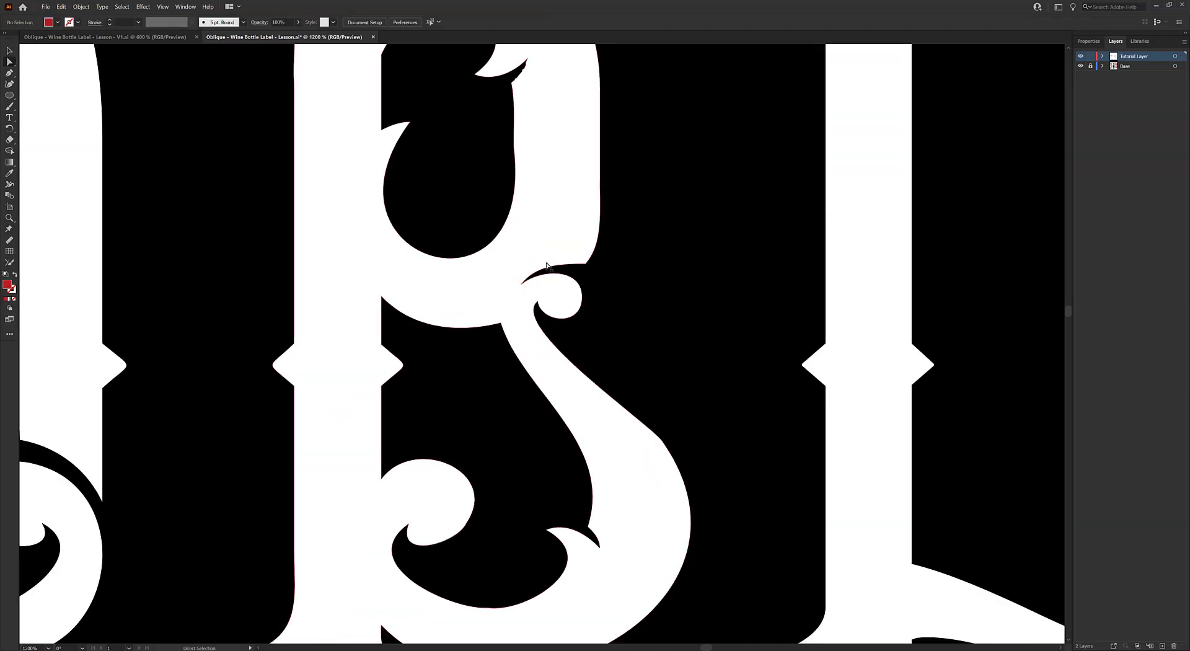
{"action": "scroll", "coordinate": [497, 417], "scroll_direction": "down", "scroll_amount": 2}
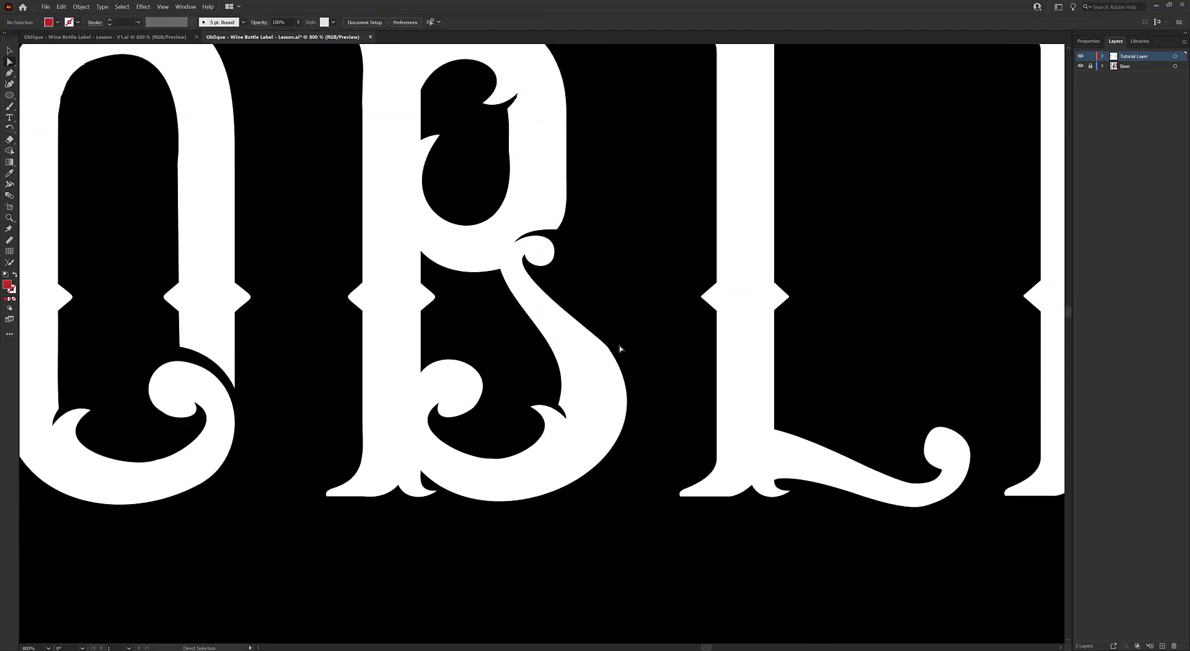
{"action": "scroll", "coordinate": [571, 325], "scroll_direction": "up", "scroll_amount": 4}
Add anchors on the B's right and bottom curve, remove an extra one, and set a handle vertical.
{"action": "left_click", "coordinate": [587, 344]}
{"action": "scroll", "coordinate": [585, 350], "scroll_direction": "down", "scroll_amount": 3}
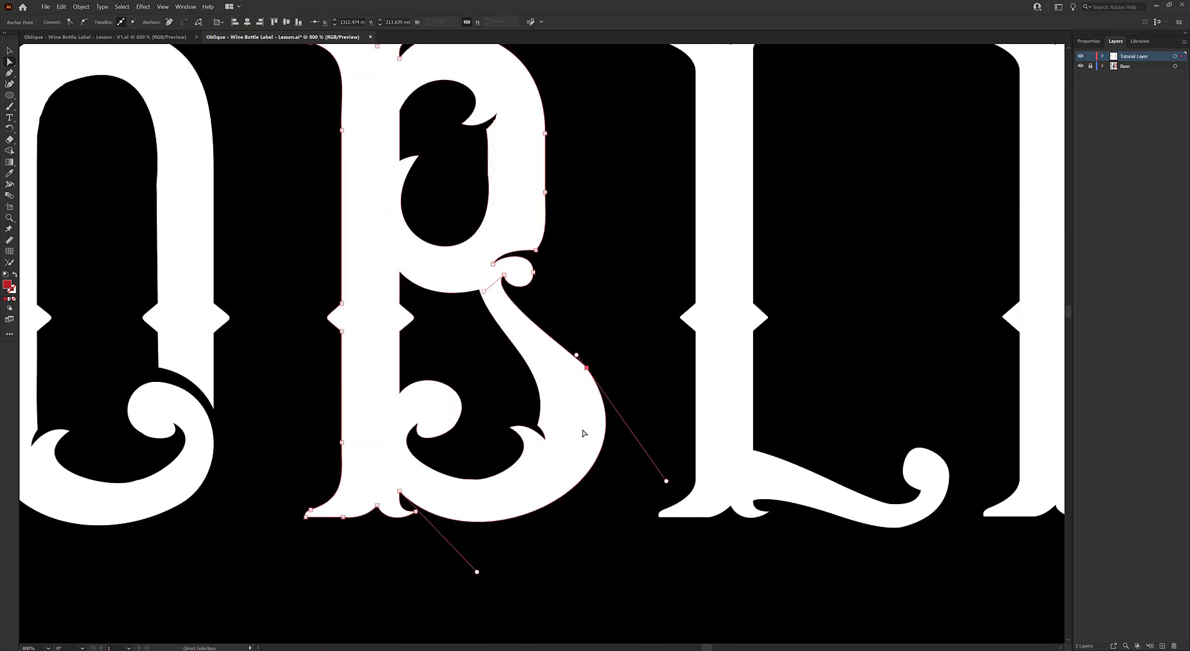
{"action": "key", "text": "p"}
{"action": "left_click", "coordinate": [606, 425]}
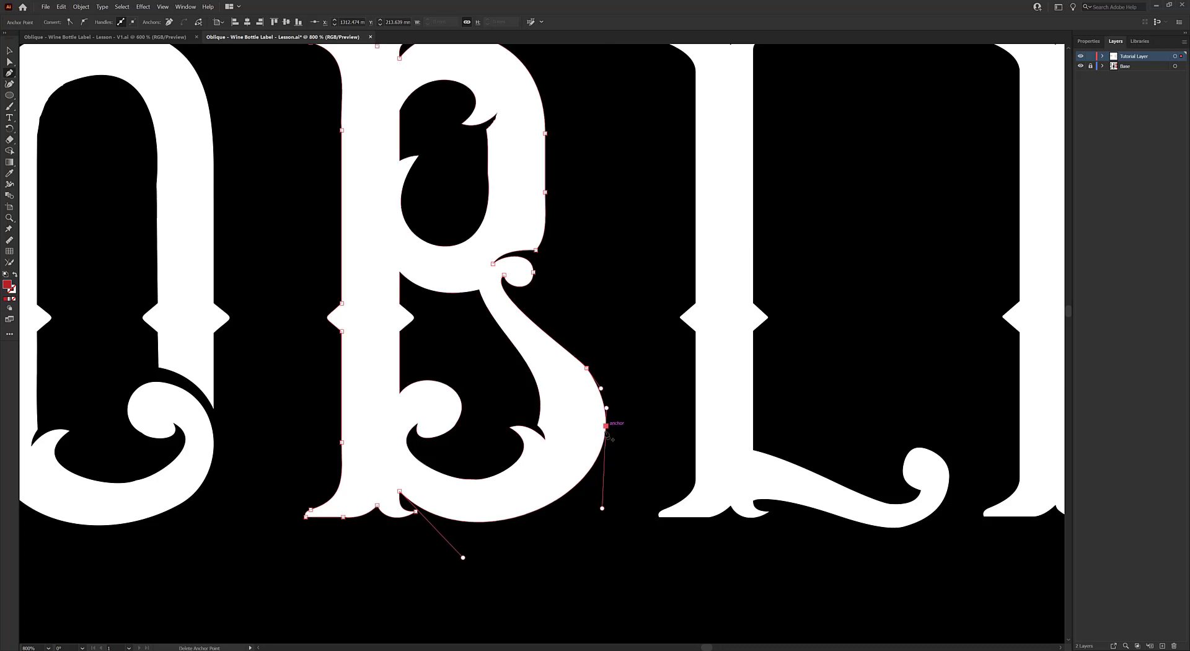
{"action": "left_click", "coordinate": [480, 522]}
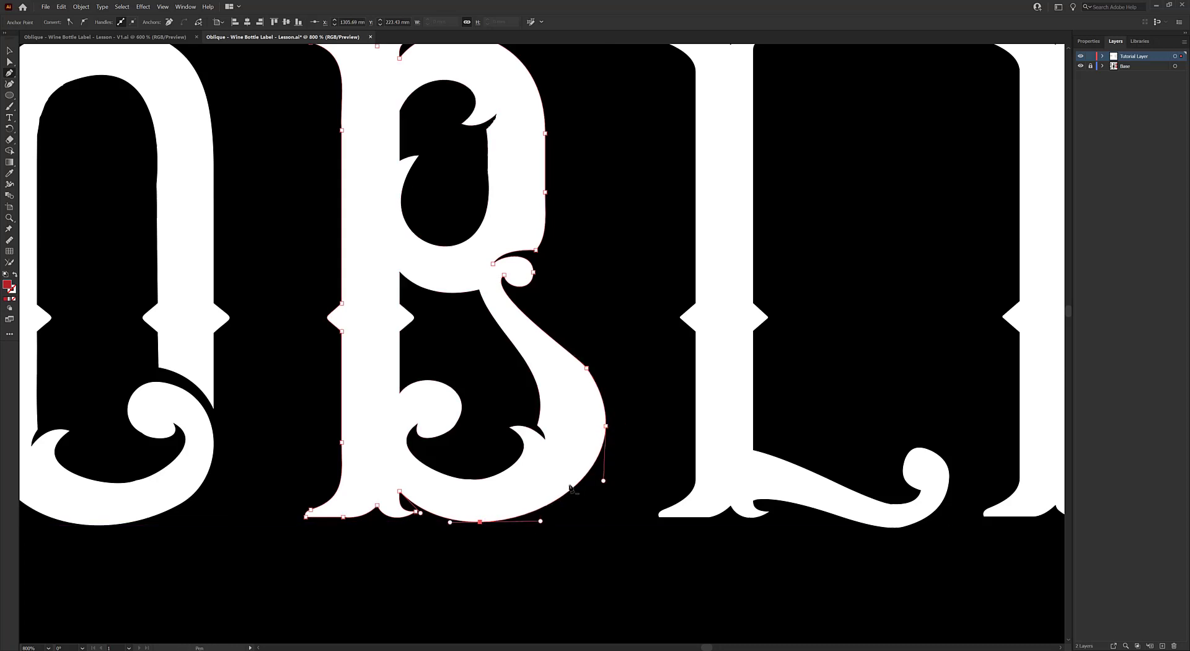
{"action": "key", "text": "minus"}
{"action": "left_click", "coordinate": [587, 368]}
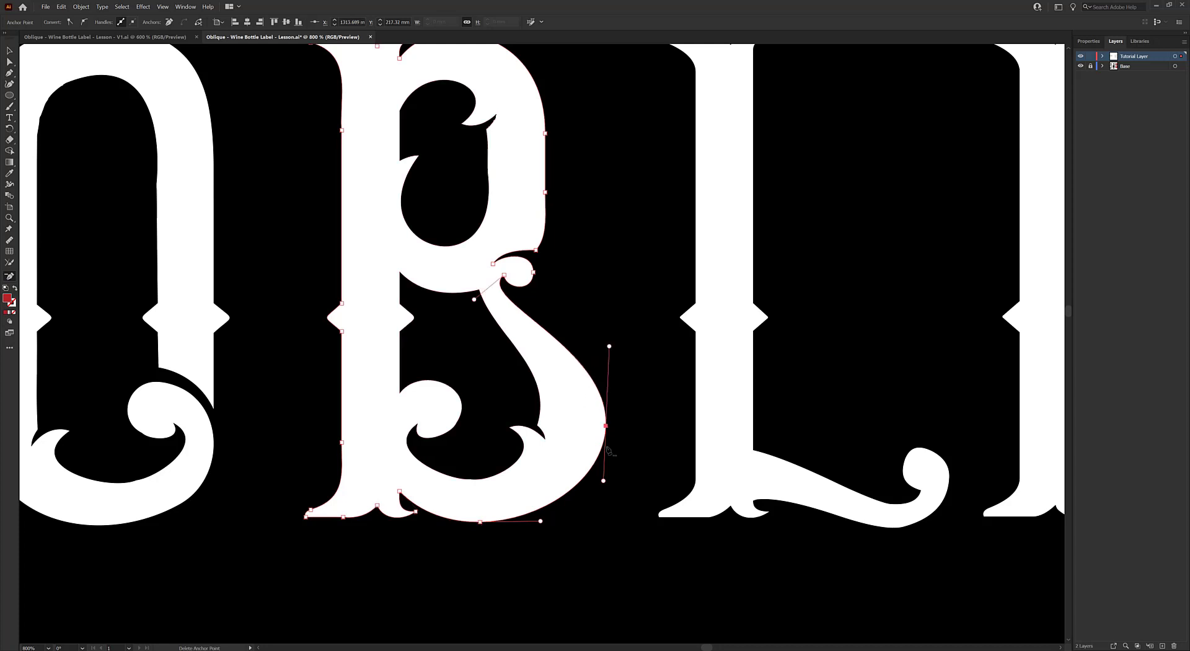
{"action": "key", "text": "a"}
{"action": "left_click_drag", "start_coordinate": [603, 480], "coordinate": [606, 488]}
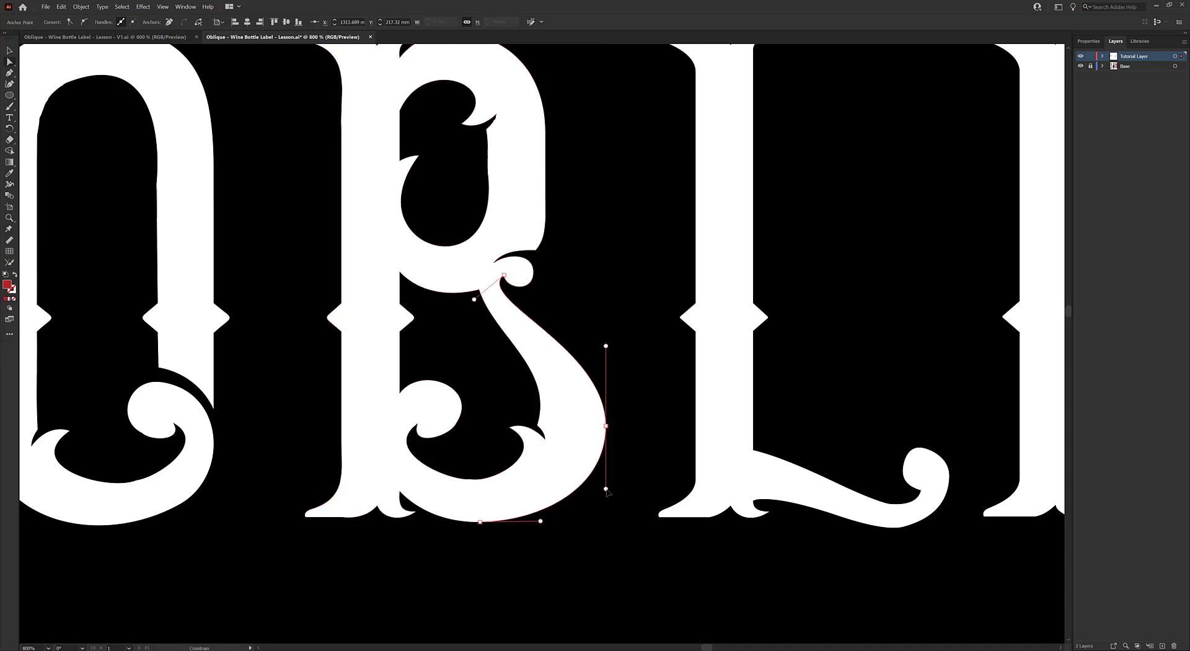
{"action": "left_click", "coordinate": [585, 575]}
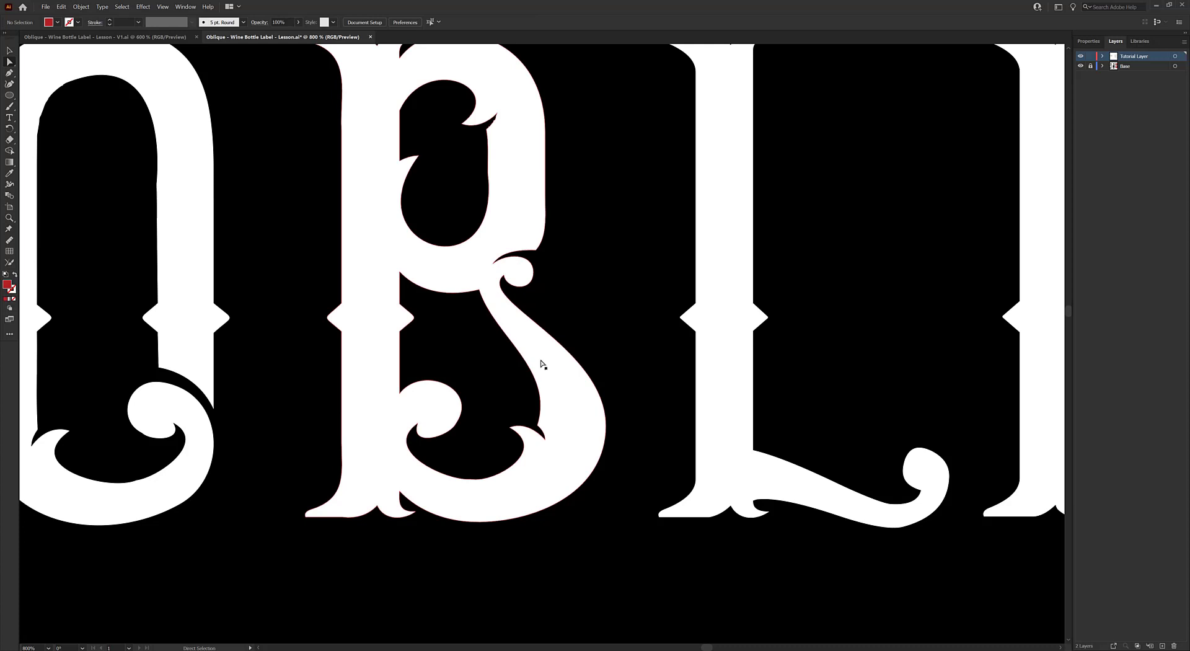
Add an anchor on the B's bottom edge, frame the O, B and L, and undo an accidental nudge.
{"action": "scroll", "coordinate": [452, 541], "scroll_direction": "left", "scroll_amount": 2}
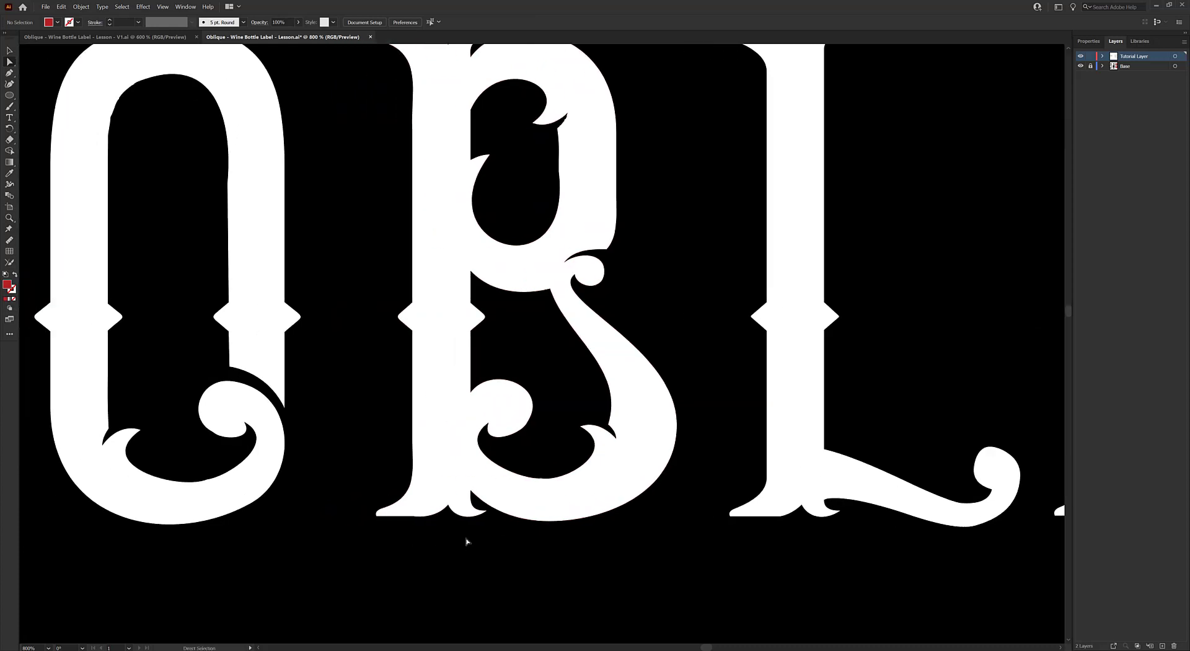
{"action": "key", "text": "plus"}
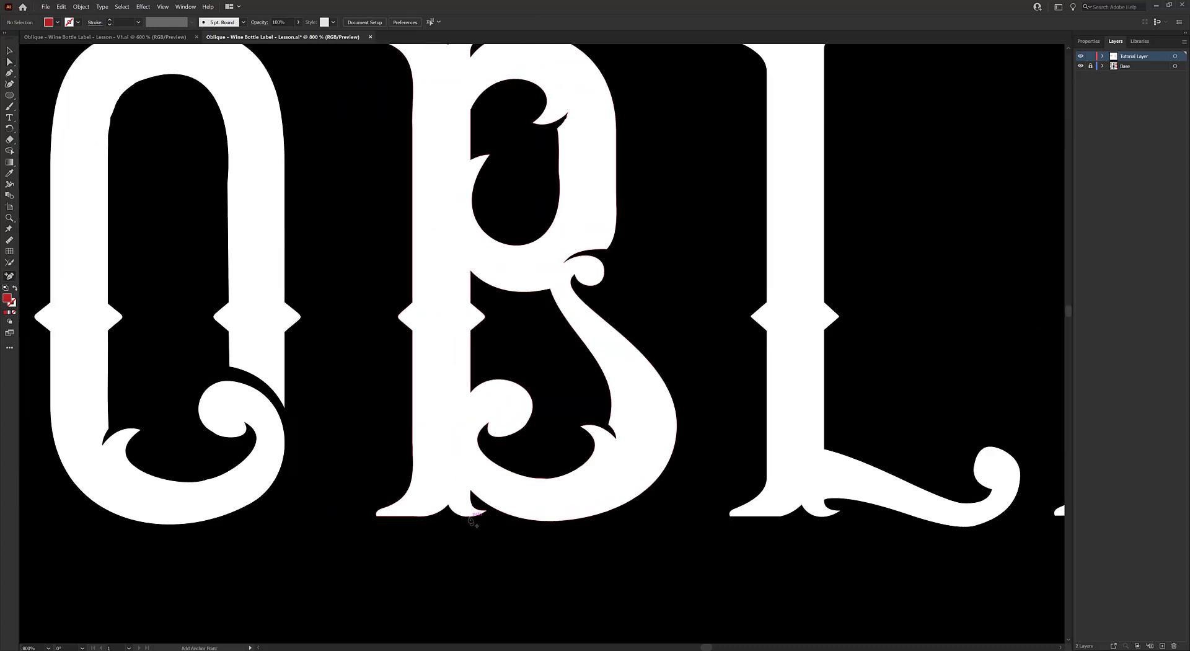
{"action": "left_click", "coordinate": [471, 516]}
{"action": "scroll", "coordinate": [466, 531], "scroll_direction": "up", "scroll_amount": 5}
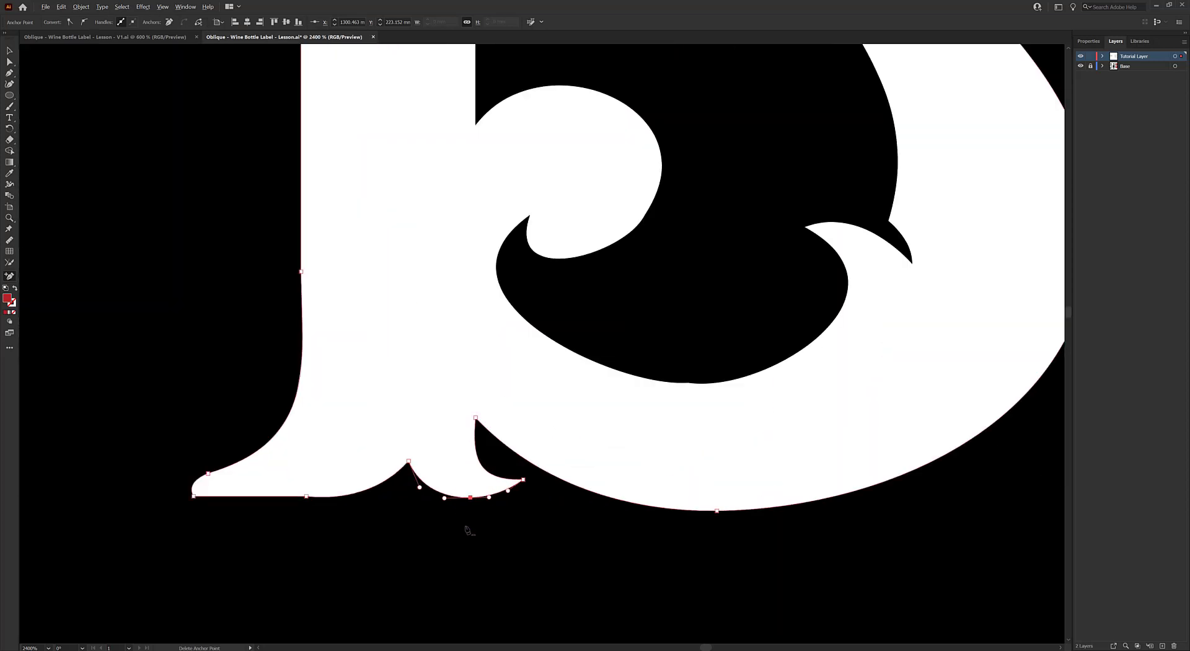
{"action": "scroll", "coordinate": [466, 531], "scroll_direction": "down", "scroll_amount": 5}
{"action": "left_click_drag", "start_coordinate": [426, 421], "coordinate": [519, 392]}
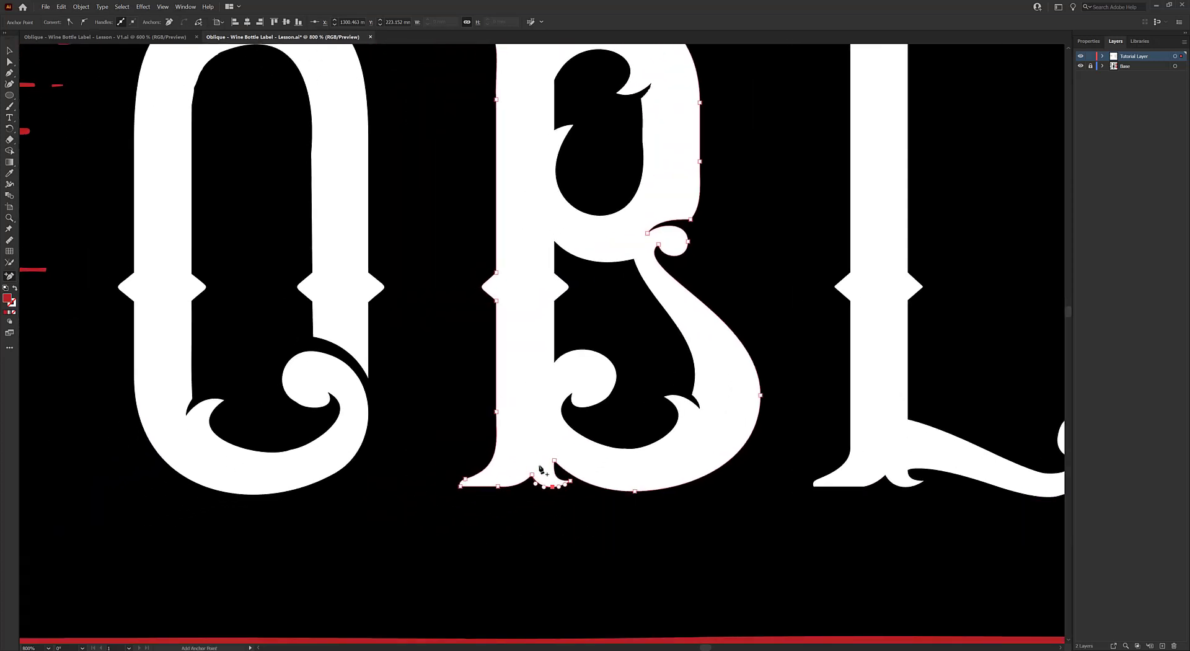
{"action": "key", "text": "a"}
{"action": "left_click", "coordinate": [623, 460], "text": "alt"}
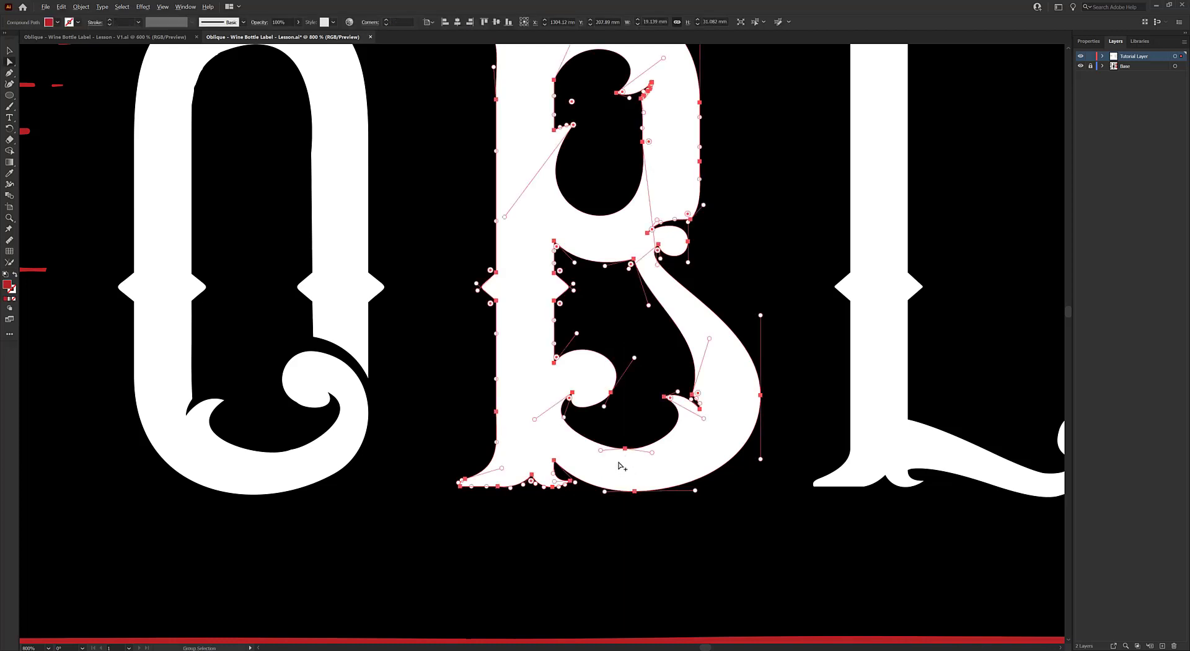
{"action": "scroll", "coordinate": [623, 466], "scroll_direction": "up", "scroll_amount": 4}
{"action": "left_click", "coordinate": [661, 338]}
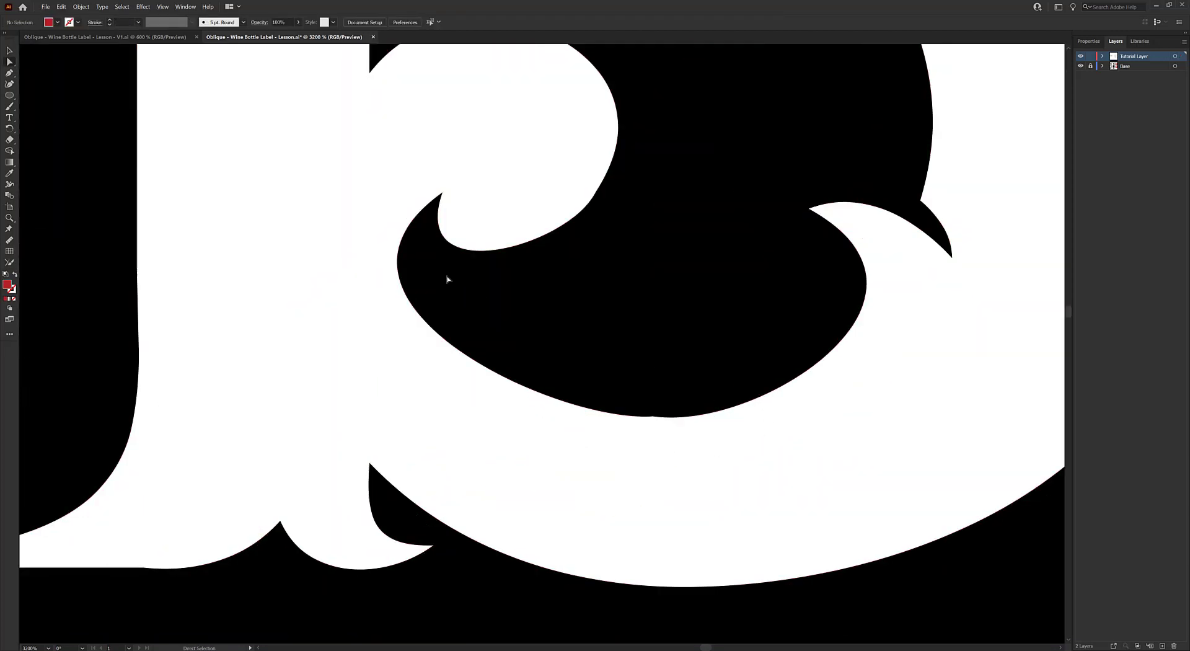
{"action": "scroll", "coordinate": [603, 279], "scroll_direction": "down", "scroll_amount": 2}
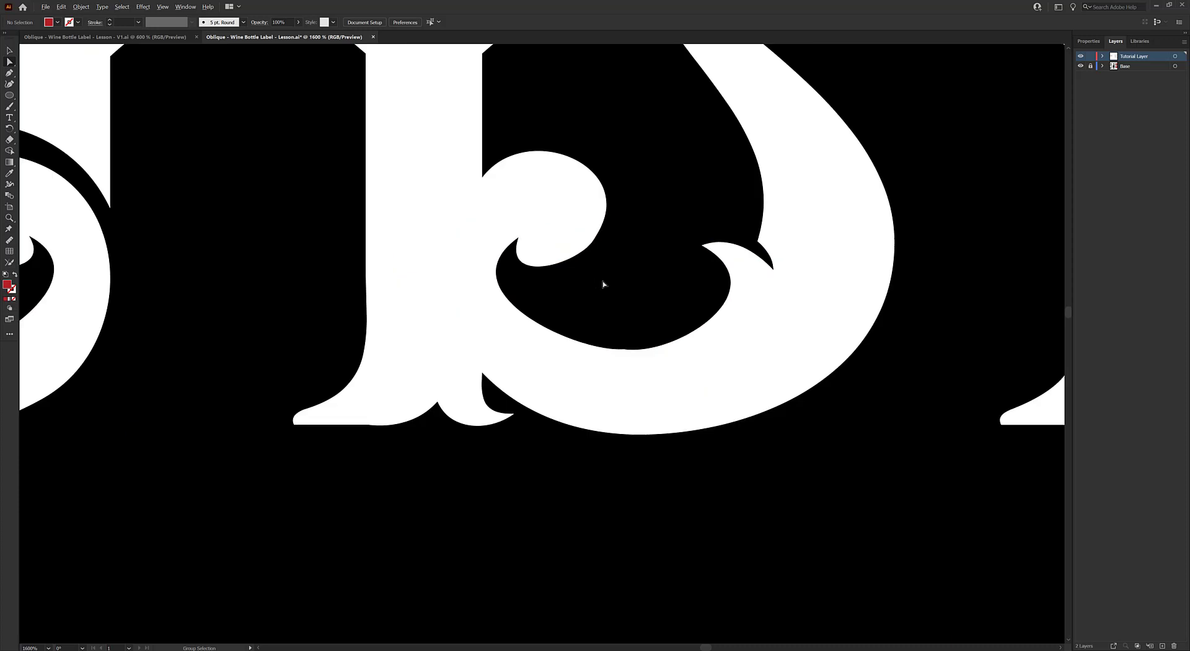
{"action": "scroll", "coordinate": [602, 281], "scroll_direction": "up", "scroll_amount": 2}
{"action": "mouse_move", "coordinate": [589, 344]}
{"action": "left_mouse_down"}
{"action": "mouse_move", "coordinate": [606, 323]}
{"action": "mouse_move", "coordinate": [595, 347]}
{"action": "left_mouse_up"}
{"action": "key", "text": "ctrl+z"}
{"action": "key", "text": "ctrl+z"}
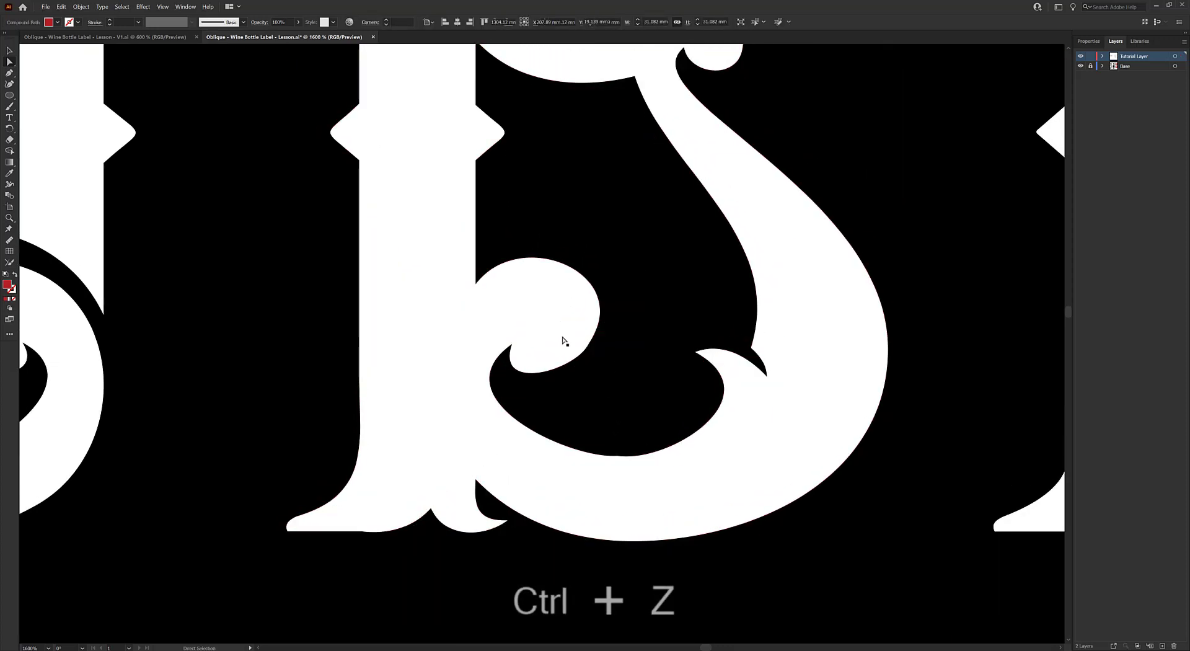
Add an anchor to the inner curl, delete a surplus one, and make its handles vertical.
{"action": "left_click", "coordinate": [579, 313]}
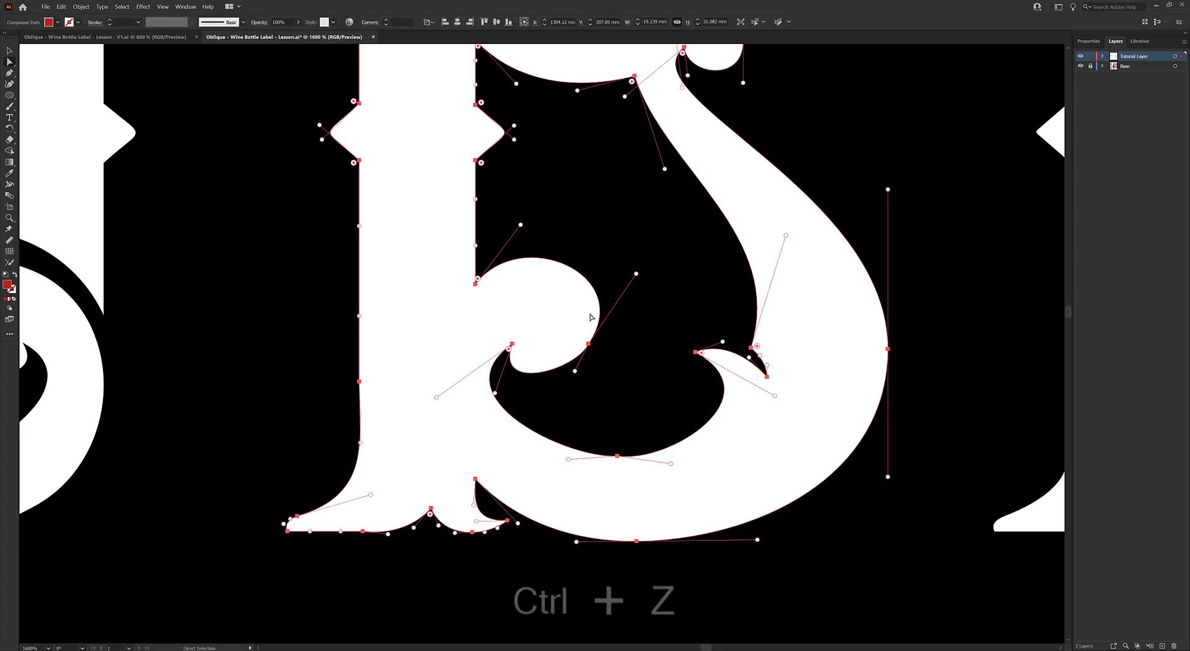
{"action": "key", "text": "plus"}
{"action": "left_click", "coordinate": [599, 307]}
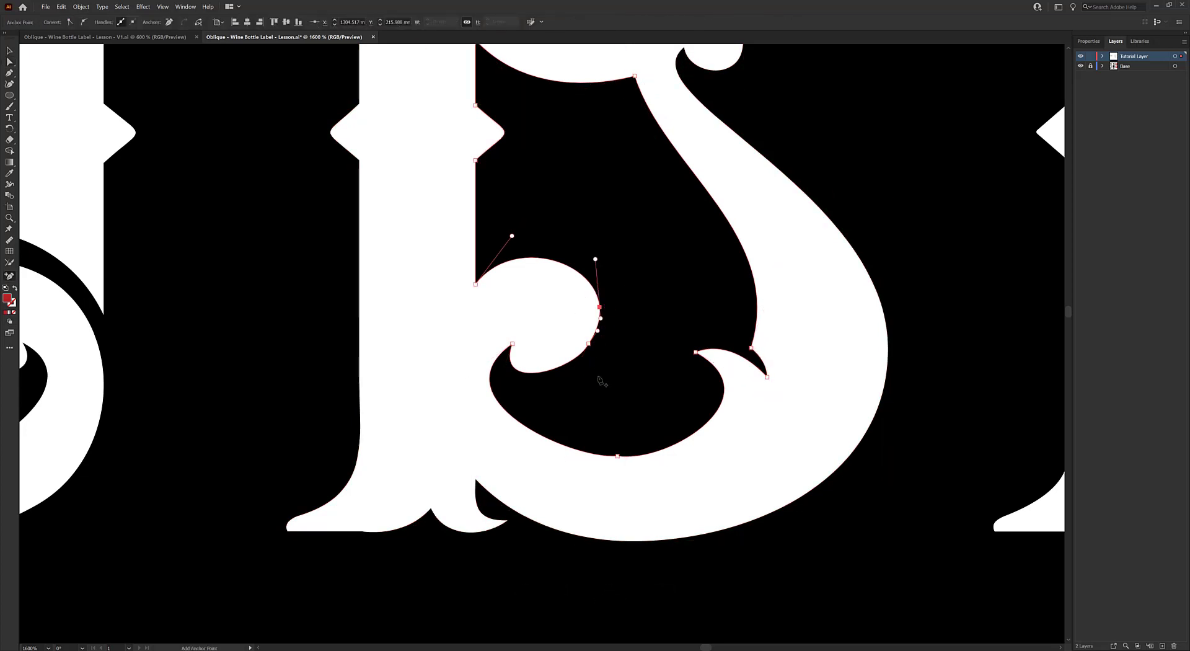
{"action": "left_click", "coordinate": [588, 343]}
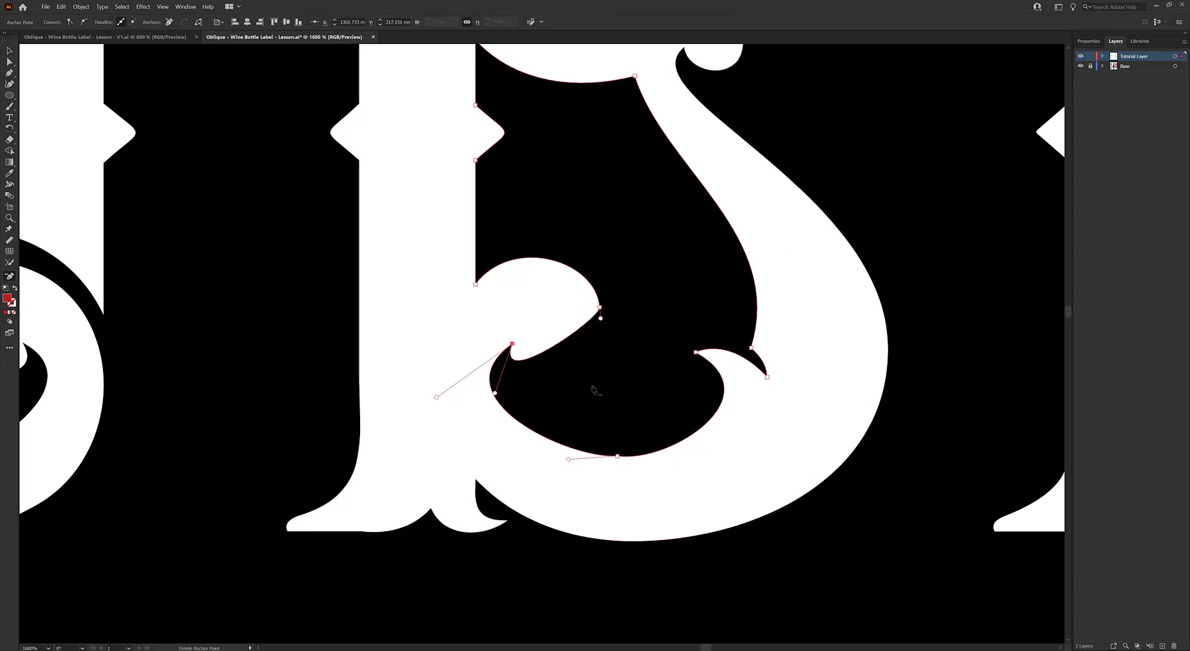
{"action": "key", "text": "a"}
{"action": "left_click_drag", "start_coordinate": [599, 323], "coordinate": [607, 395]}
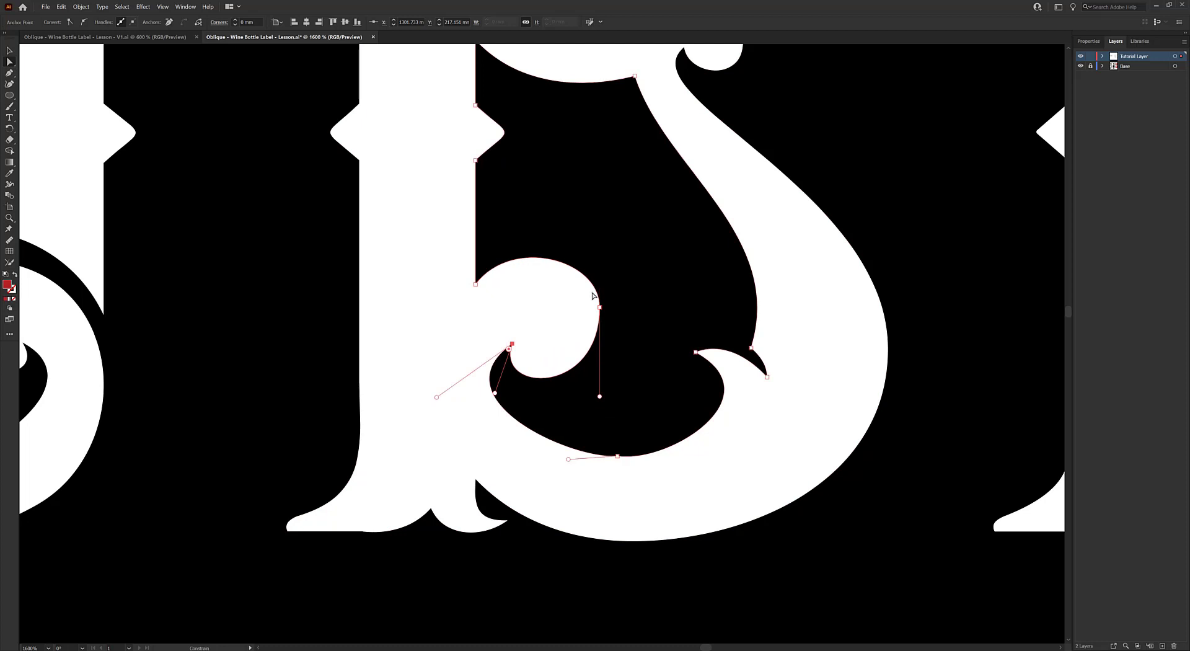
{"action": "left_click_drag", "start_coordinate": [599, 308], "coordinate": [606, 317]}
Add anchors at the curl's bottom and top, lengthening the bottom handle and moving the top point up-left.
{"action": "key", "text": "p"}
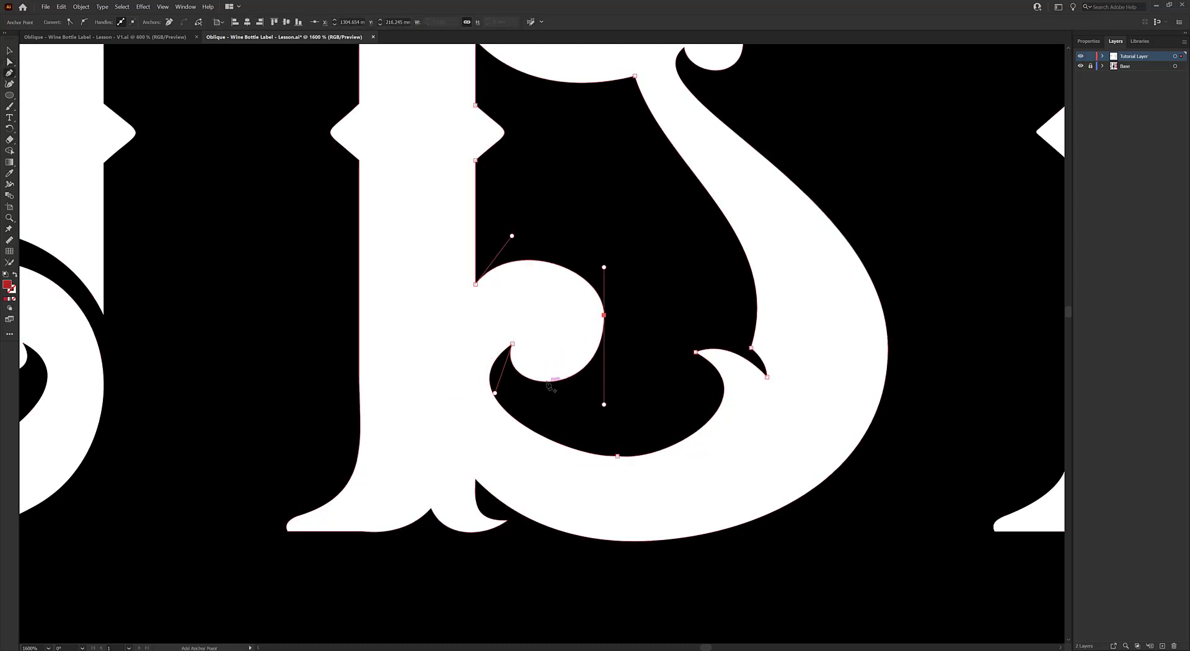
{"action": "left_click", "coordinate": [547, 381]}
{"action": "key", "text": "a"}
{"action": "left_click_drag", "start_coordinate": [574, 382], "coordinate": [578, 381]}
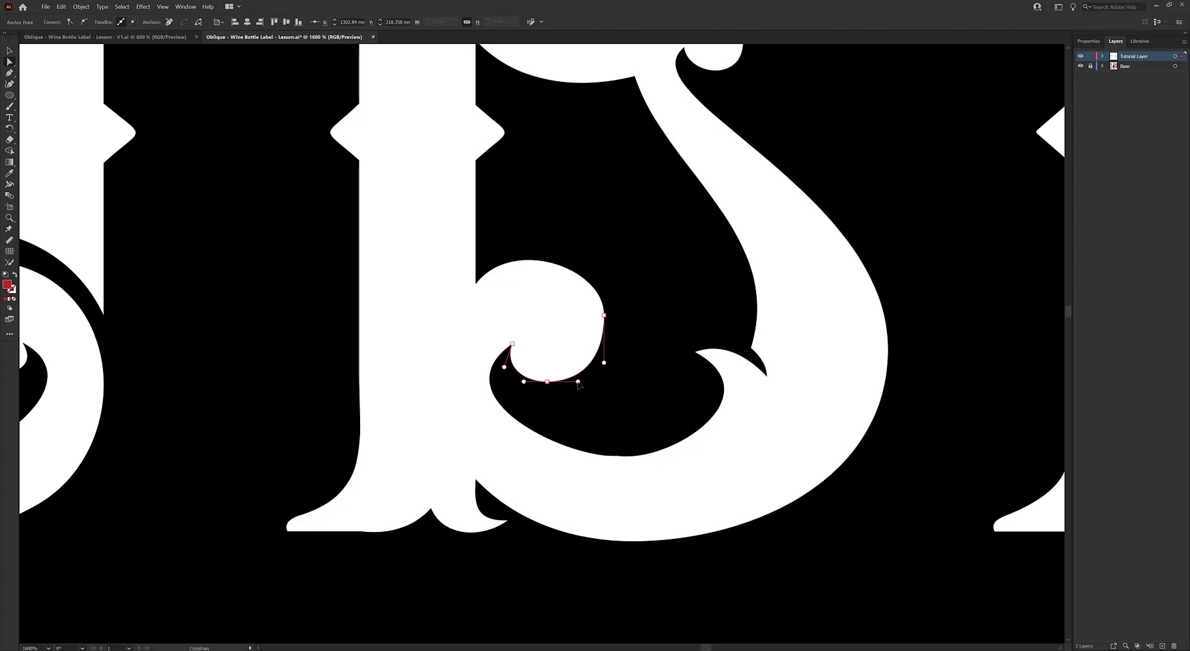
{"action": "left_click", "coordinate": [604, 318]}
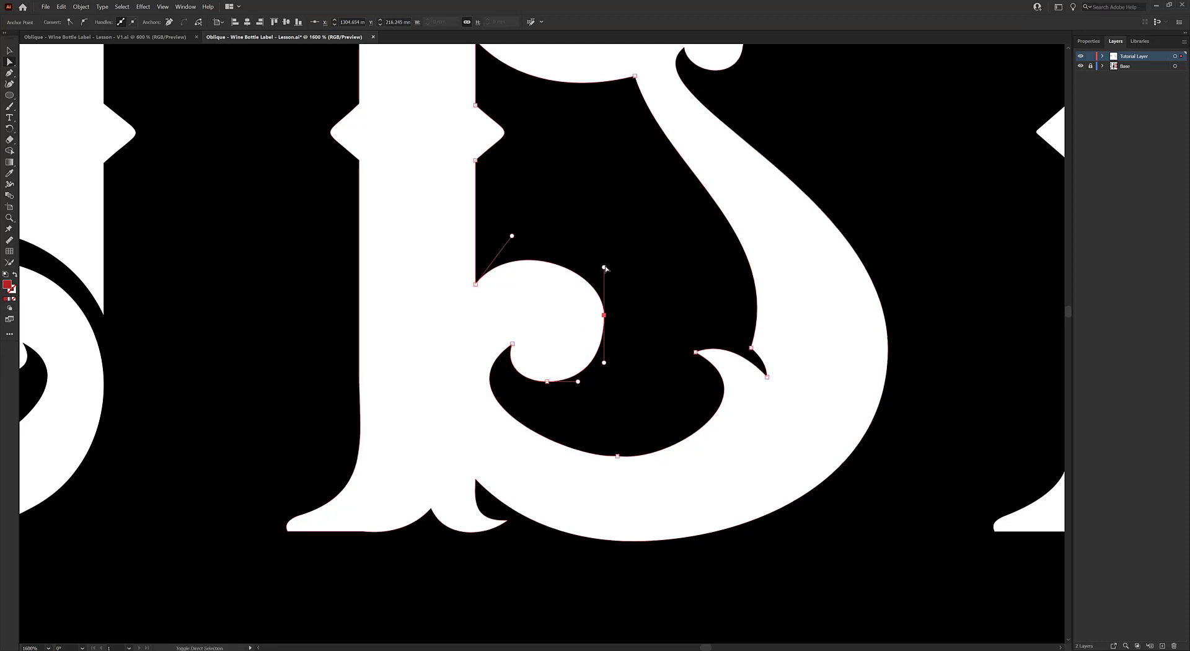
{"action": "key", "text": "p"}
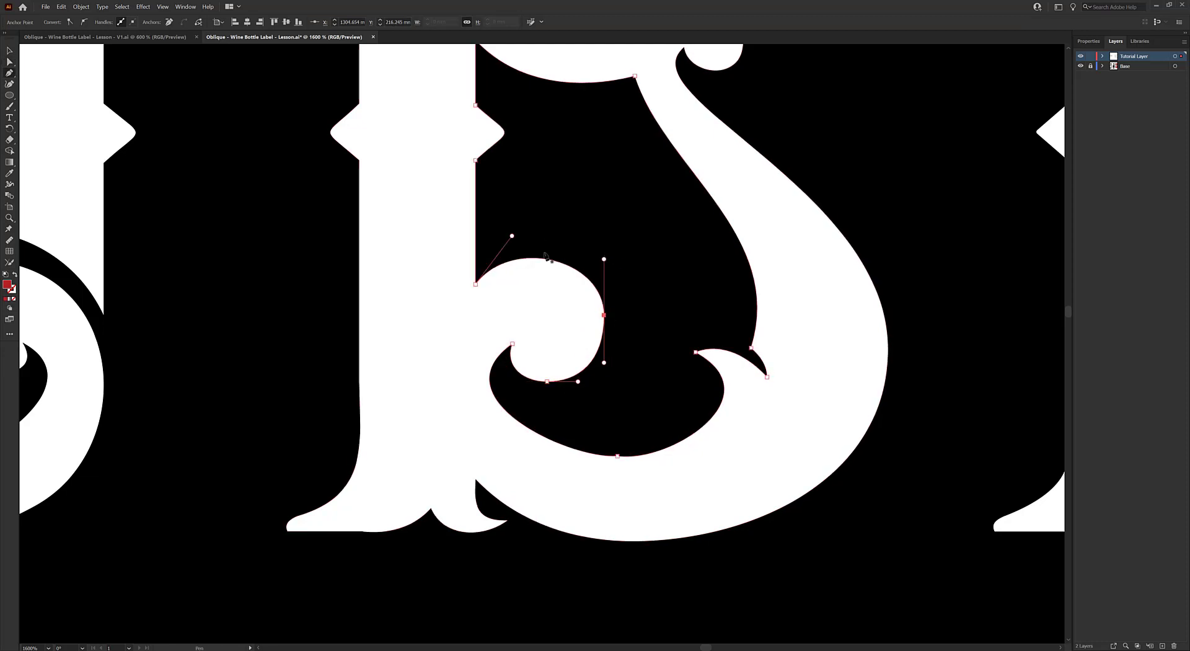
{"action": "left_click", "coordinate": [546, 259]}
{"action": "key", "text": "a"}
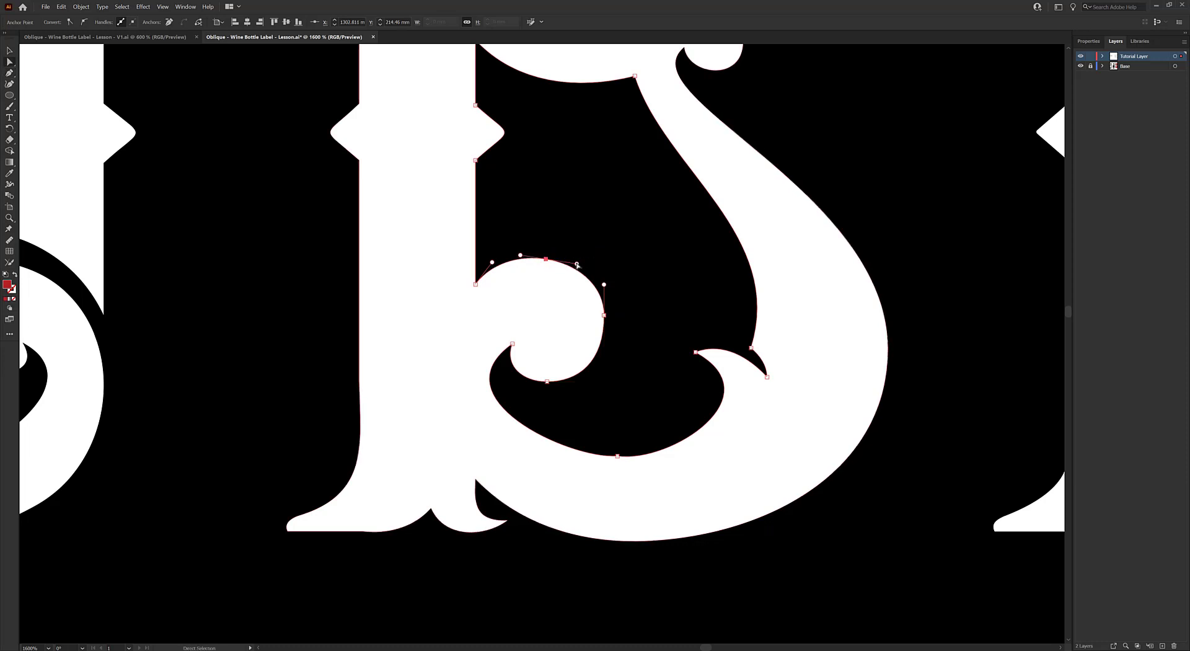
{"action": "left_click_drag", "start_coordinate": [546, 261], "coordinate": [544, 254]}
Raise the upper handle of the curl's right-side anchor to reshape the curl.
{"action": "left_click", "coordinate": [691, 263]}
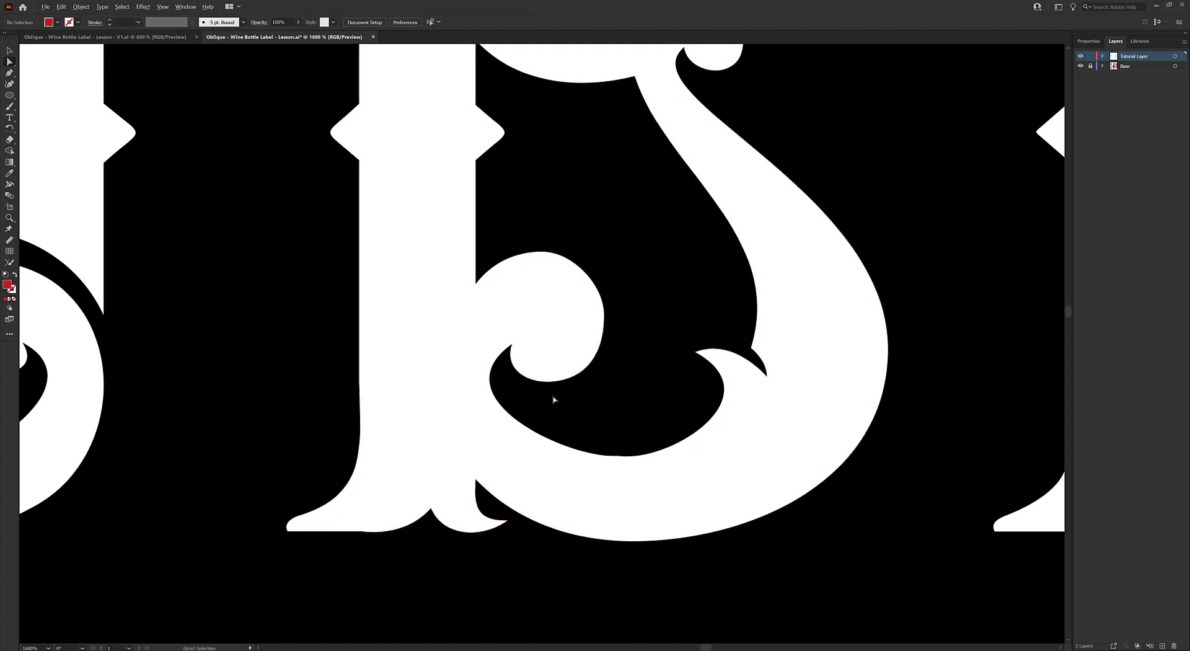
{"action": "left_click", "coordinate": [604, 312]}
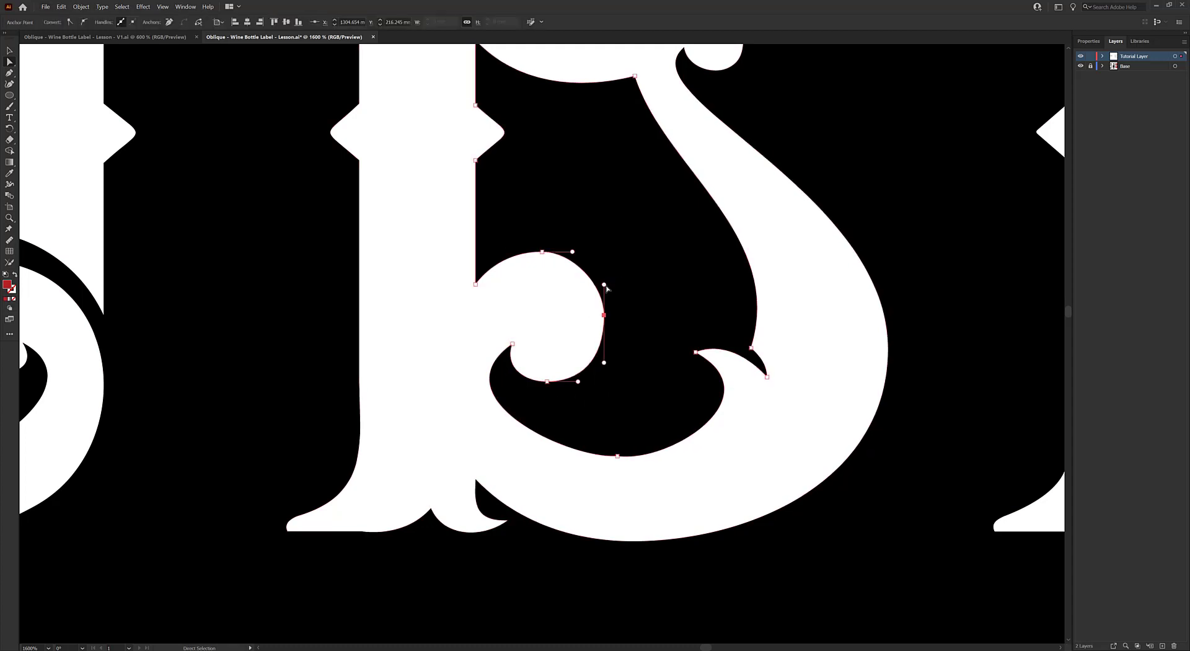
{"action": "left_click_drag", "start_coordinate": [604, 285], "coordinate": [608, 319]}
Level the lower counter's bottom-anchor handles and stretch both out horizontally.
{"action": "scroll", "coordinate": [489, 295], "scroll_direction": "down", "scroll_amount": 1}
{"action": "left_click", "coordinate": [519, 268]}
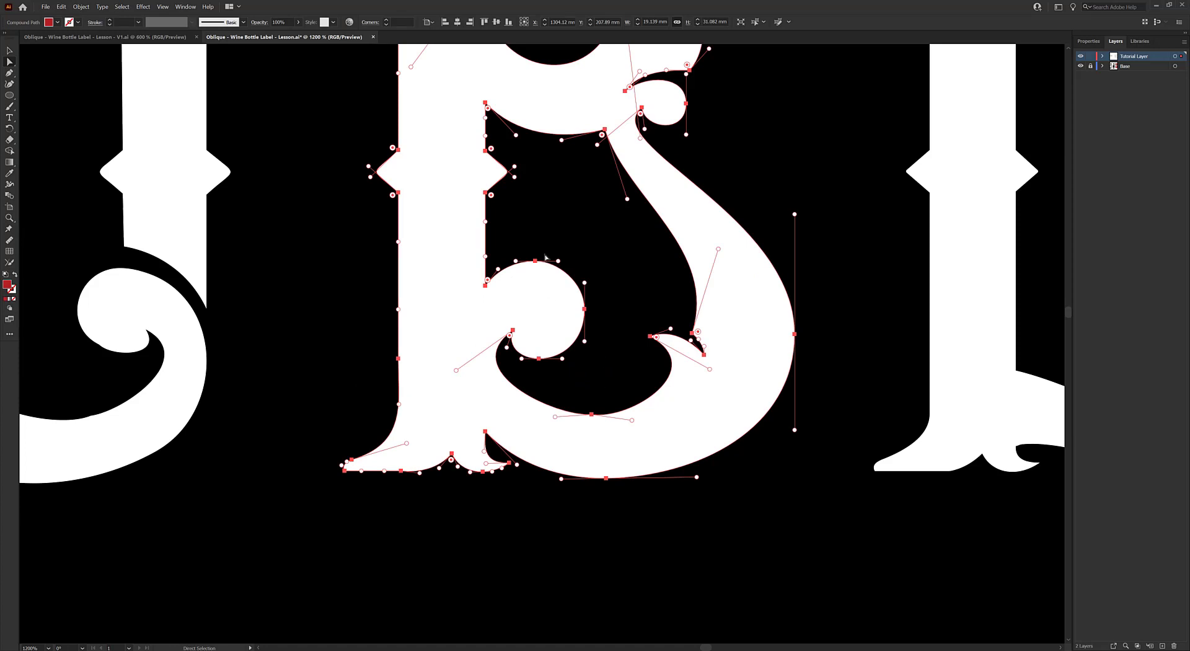
{"action": "left_click_drag", "start_coordinate": [546, 257], "coordinate": [584, 421]}
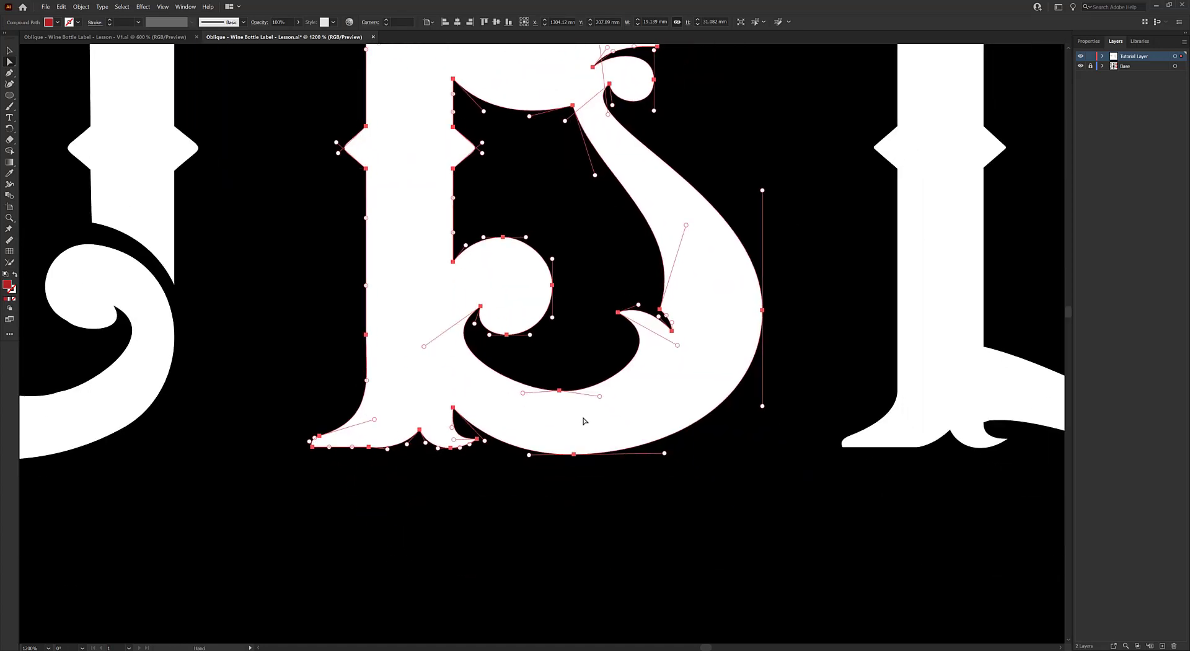
{"action": "scroll", "coordinate": [583, 421], "scroll_direction": "up", "scroll_amount": 2}
{"action": "left_click_drag", "start_coordinate": [605, 380], "coordinate": [611, 367]}
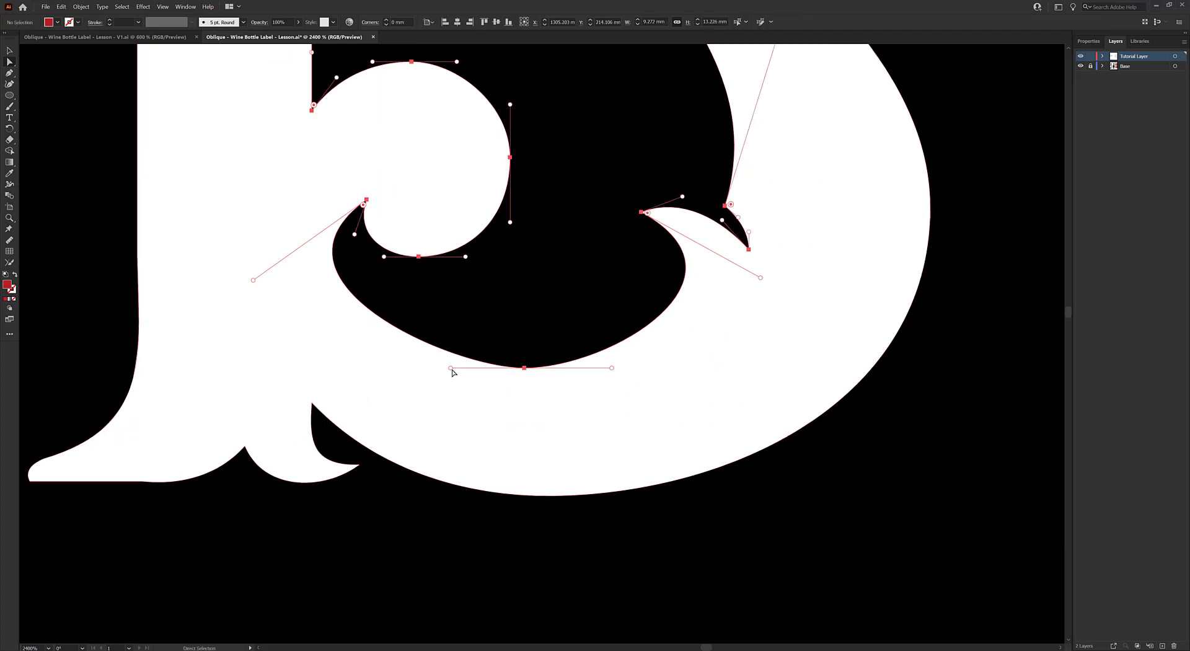
{"action": "left_click_drag", "start_coordinate": [451, 368], "coordinate": [423, 368]}
{"action": "left_click_drag", "start_coordinate": [612, 369], "coordinate": [670, 367]}
{"action": "left_click", "coordinate": [564, 290]}
{"action": "scroll", "coordinate": [564, 290], "scroll_direction": "down", "scroll_amount": 3}
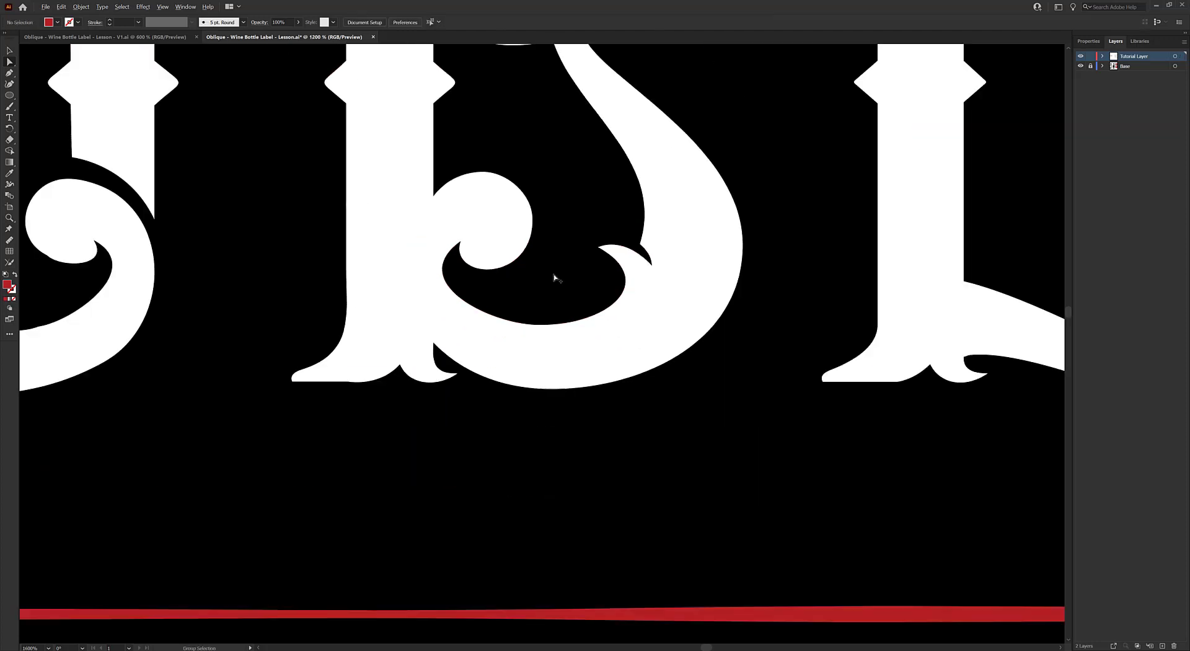
Level the upper counter's bottom-anchor handle and make its right-side handle vertical.
{"action": "scroll", "coordinate": [548, 192], "scroll_direction": "down", "scroll_amount": 2}
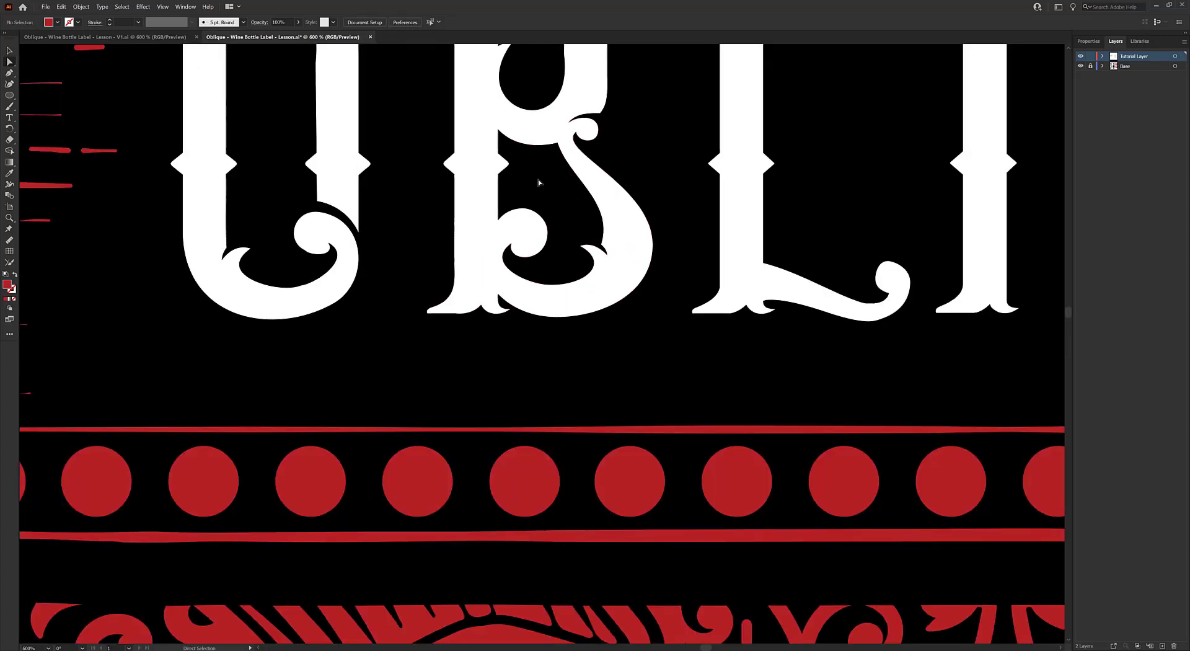
{"action": "scroll", "coordinate": [582, 298], "scroll_direction": "up", "scroll_amount": 5}
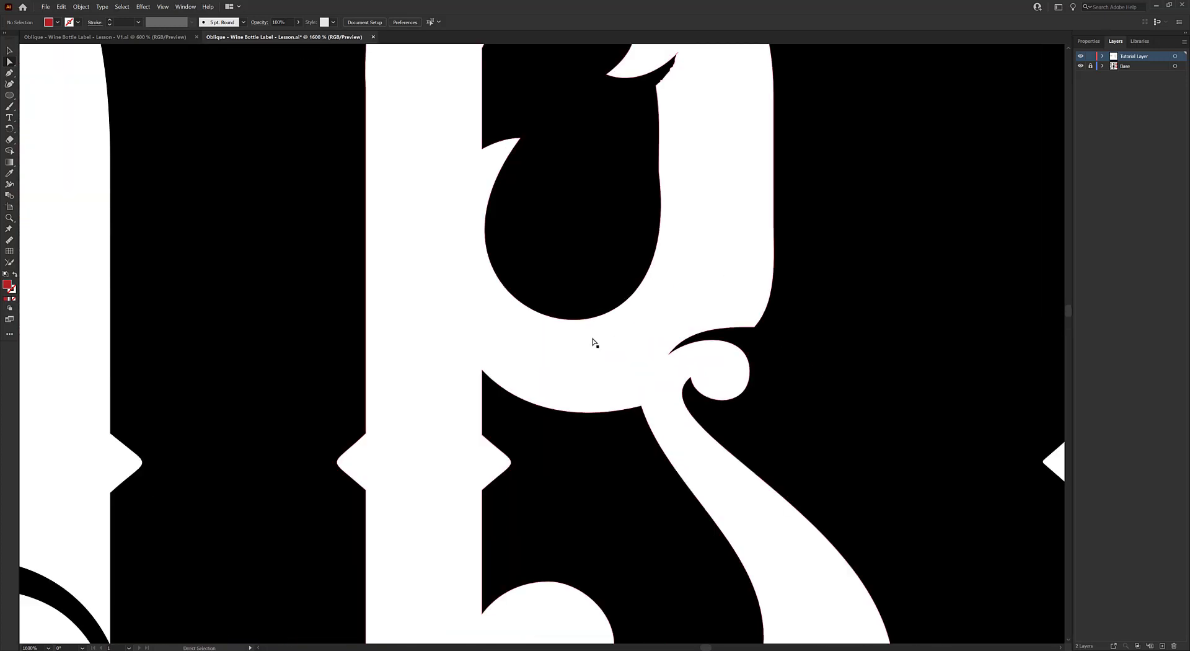
{"action": "left_click", "coordinate": [594, 342]}
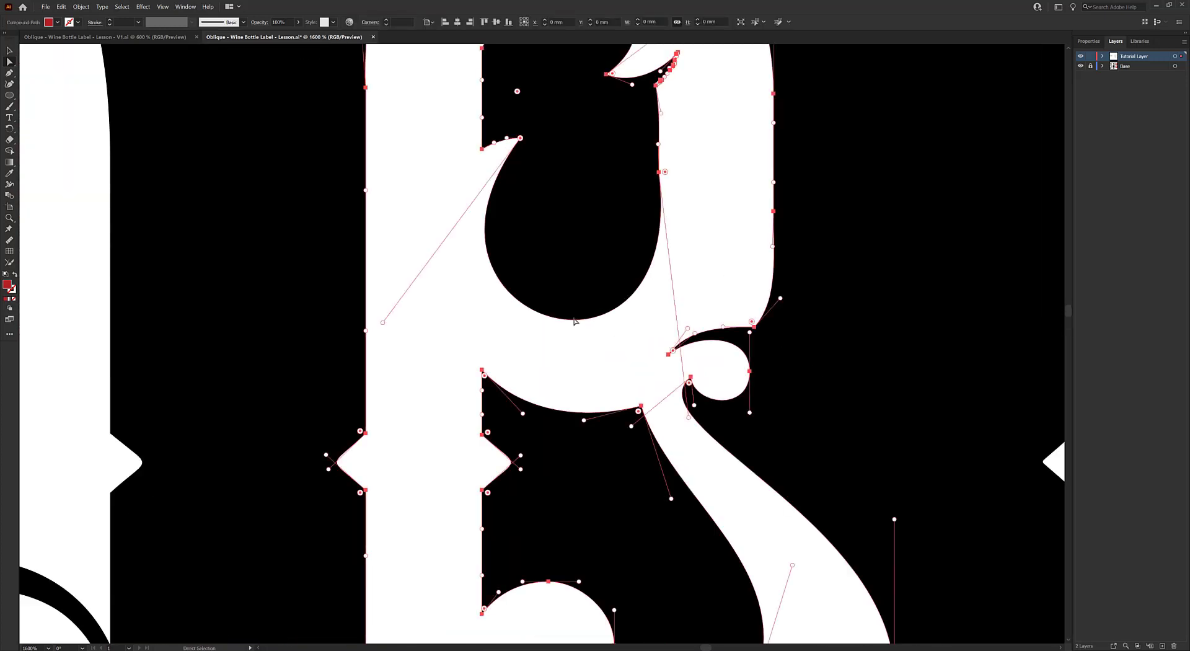
{"action": "left_click", "coordinate": [576, 319]}
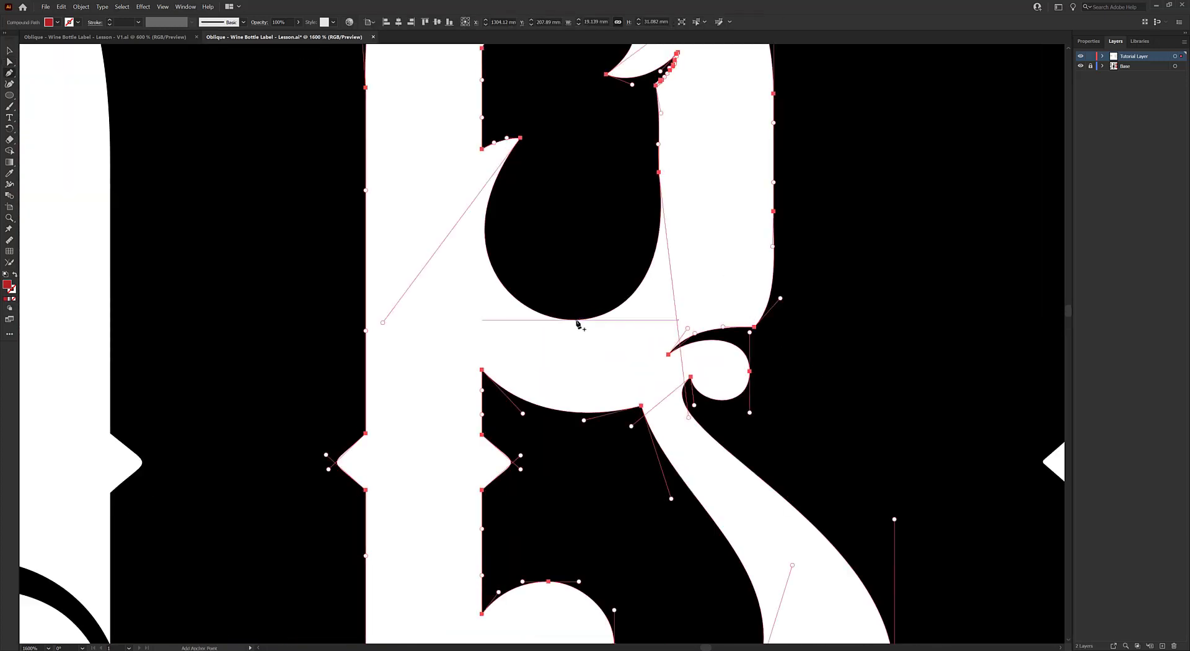
{"action": "left_click_drag", "start_coordinate": [625, 320], "coordinate": [632, 320]}
{"action": "mouse_move", "coordinate": [669, 273]}
{"action": "left_mouse_down"}
{"action": "mouse_move", "coordinate": [660, 236]}
{"action": "mouse_move", "coordinate": [660, 272]}
{"action": "left_mouse_up"}
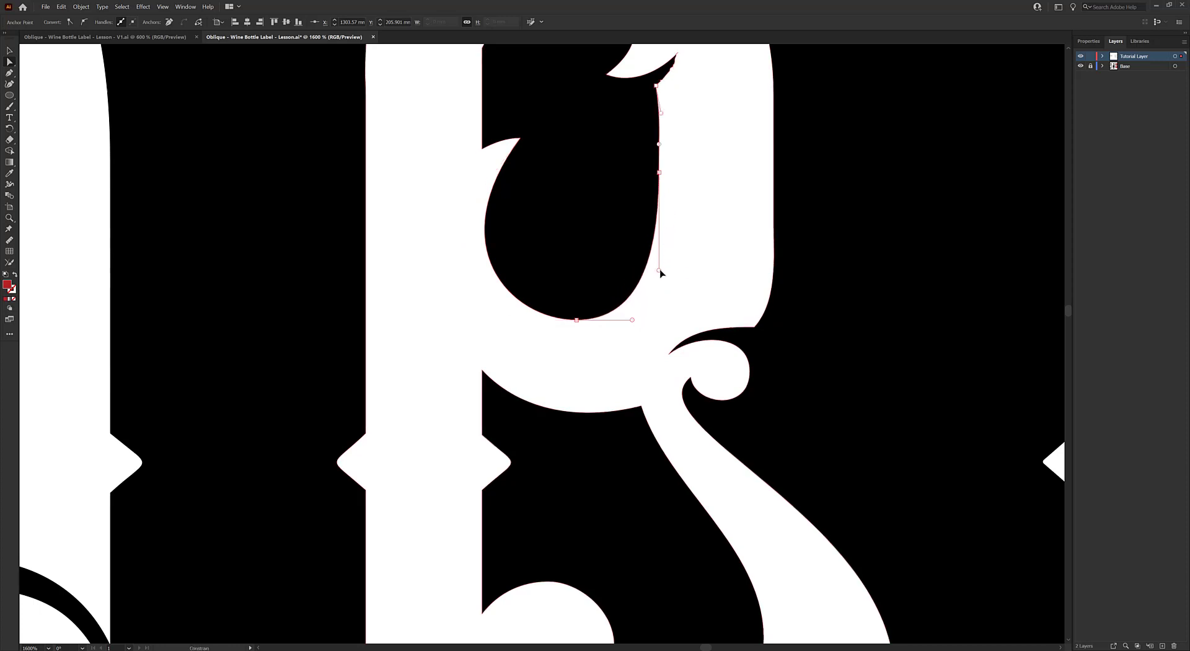
Move the counter's right-side anchor down with vertical handles, shortening the lower one.
{"action": "left_click", "coordinate": [659, 173]}
{"action": "left_click_drag", "start_coordinate": [659, 174], "coordinate": [662, 224]}
{"action": "left_click_drag", "start_coordinate": [662, 113], "coordinate": [656, 115]}
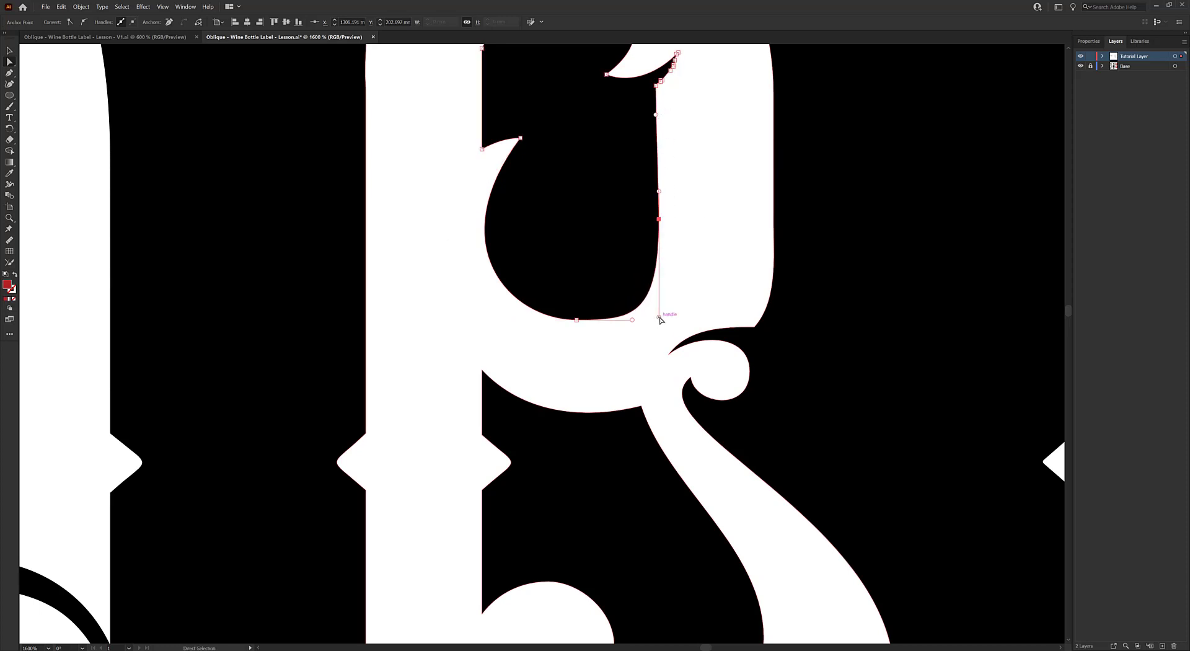
{"action": "left_click_drag", "start_coordinate": [659, 318], "coordinate": [659, 264]}
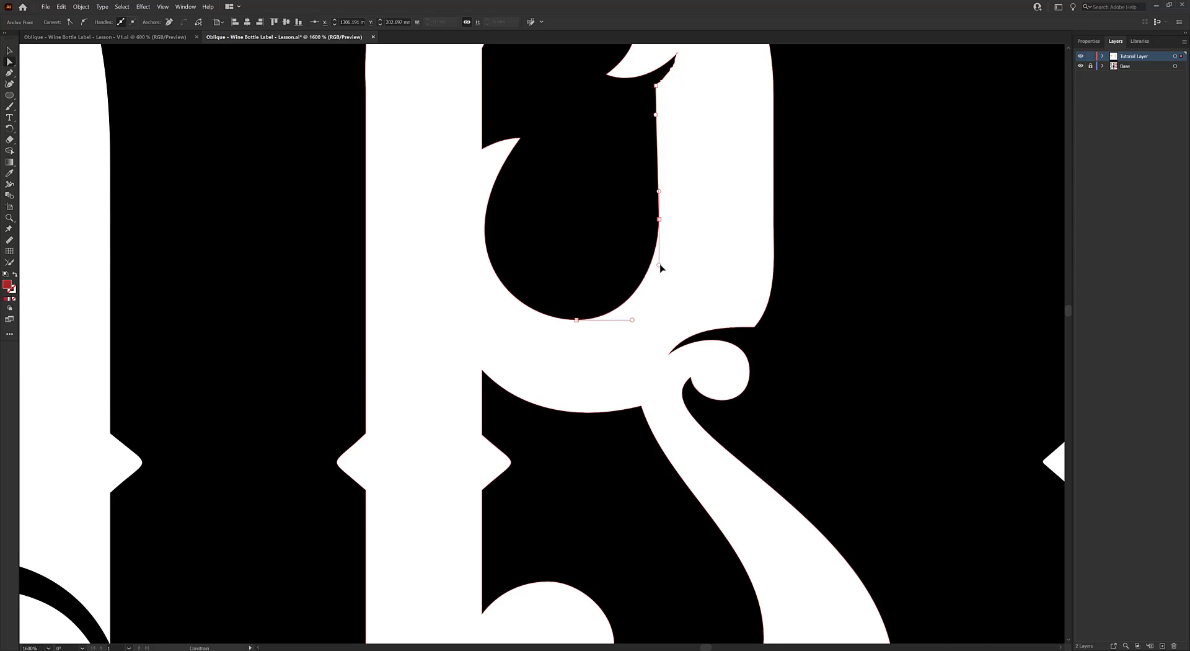
Add an anchor on the upper counter's left curve and review the reshaped counter.
{"action": "left_click", "coordinate": [575, 319]}
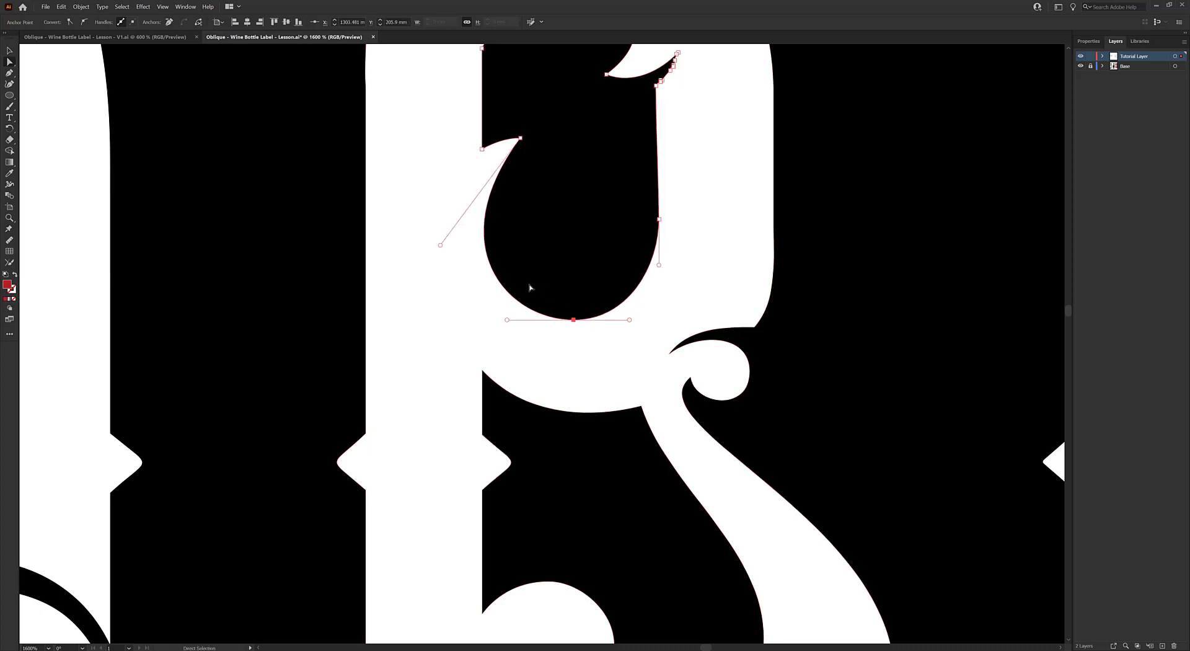
{"action": "key", "text": "p"}
{"action": "left_click", "coordinate": [483, 231]}
{"action": "key", "text": "a"}
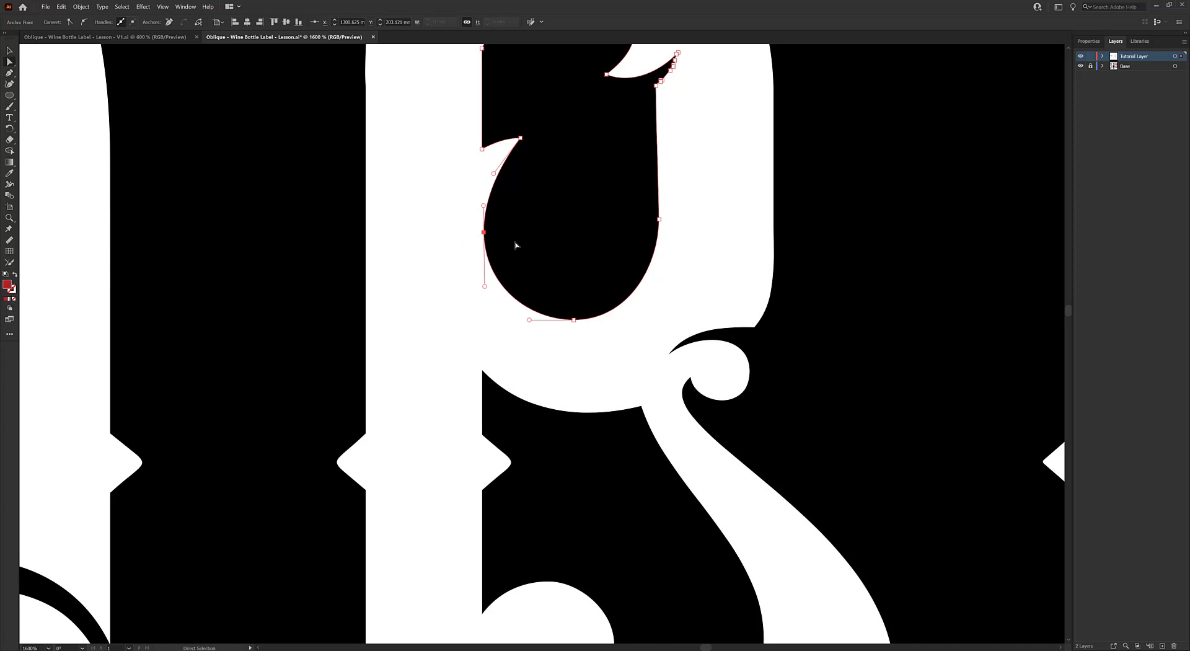
{"action": "left_click", "coordinate": [515, 245]}
{"action": "scroll", "coordinate": [515, 244], "scroll_direction": "down", "scroll_amount": 5}
{"action": "scroll", "coordinate": [489, 255], "scroll_direction": "up", "scroll_amount": 5}
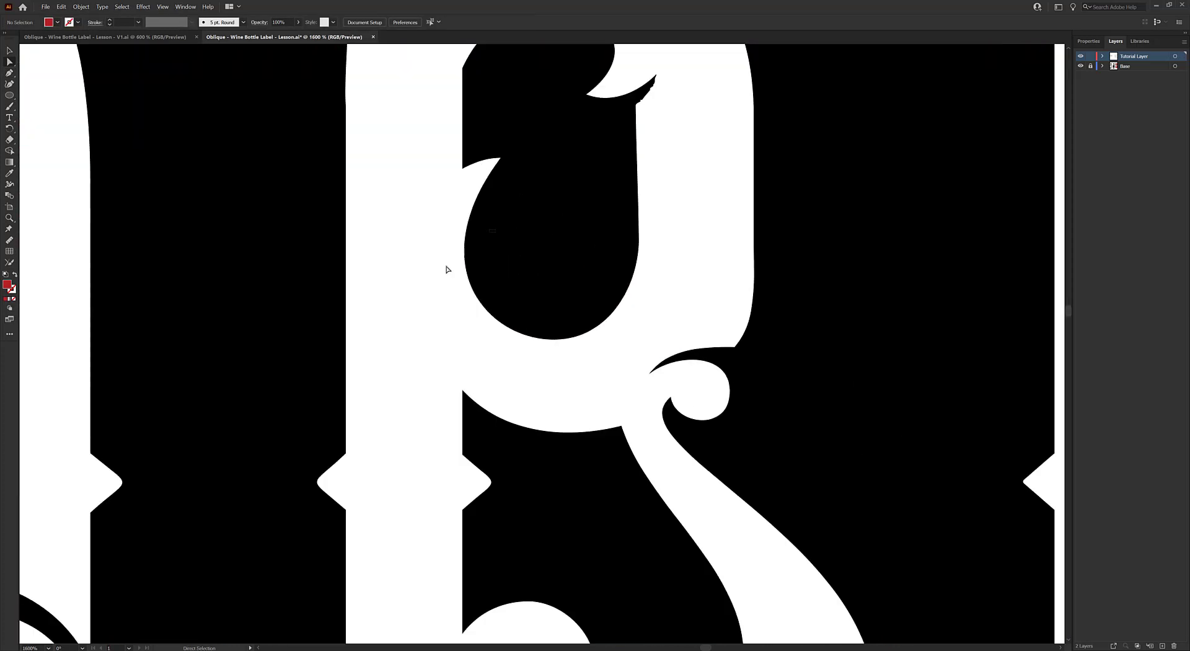
{"action": "left_click", "coordinate": [465, 267]}
{"action": "scroll", "coordinate": [489, 268], "scroll_direction": "down", "scroll_amount": 3}
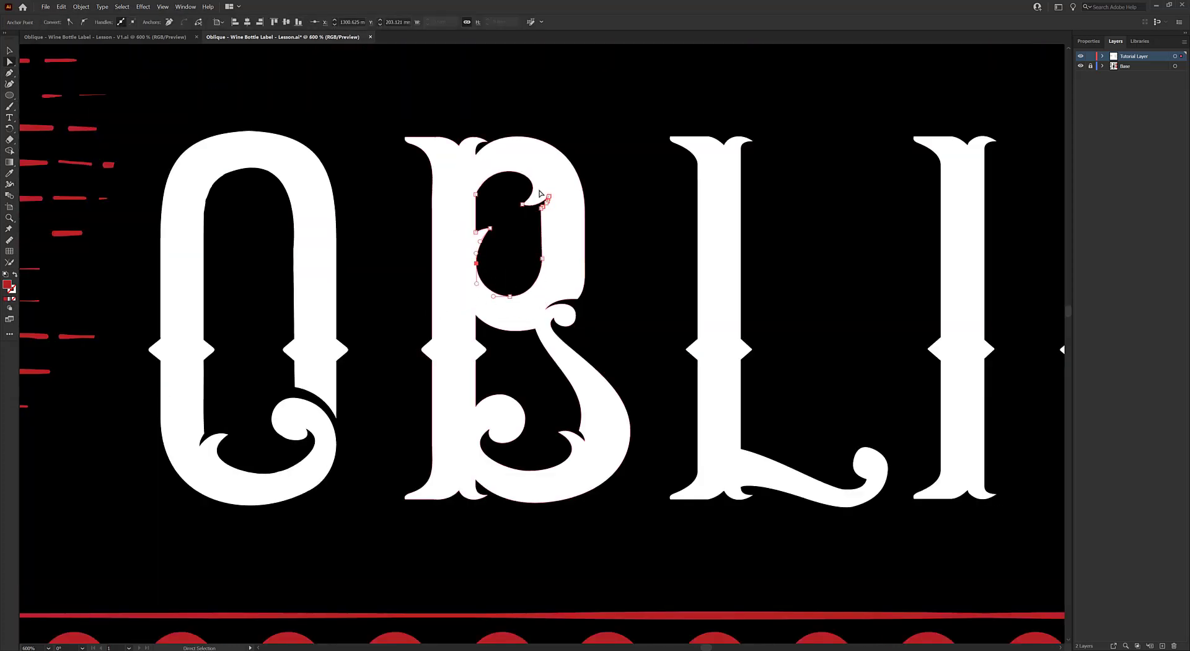
{"action": "left_click", "coordinate": [509, 295]}
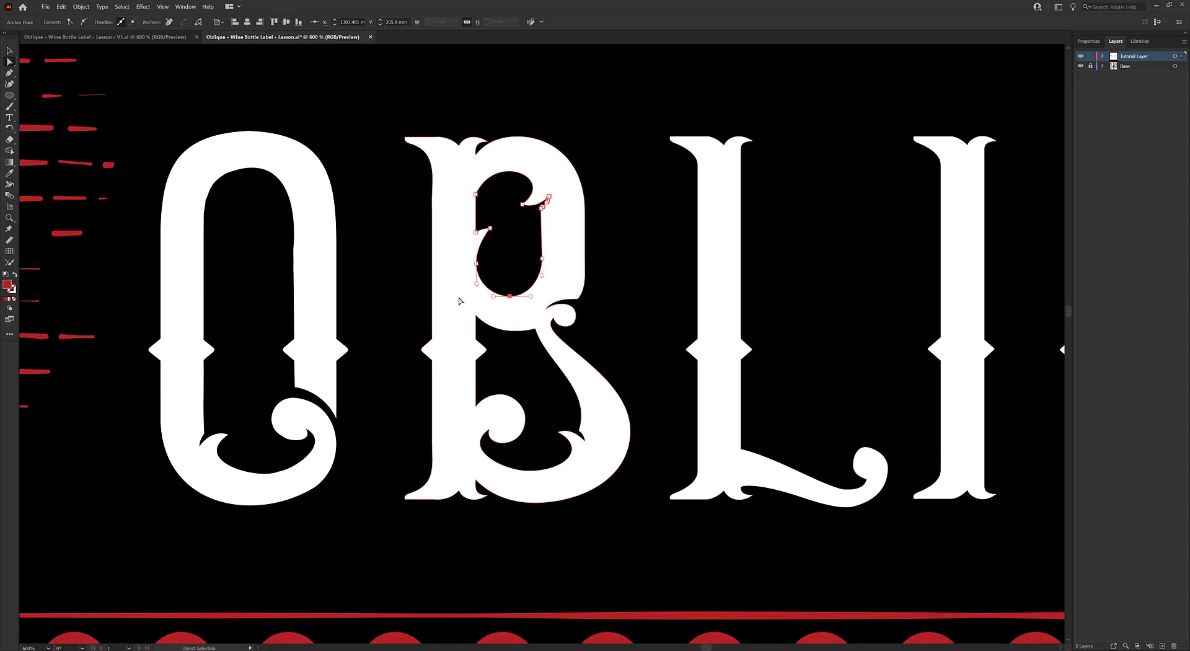